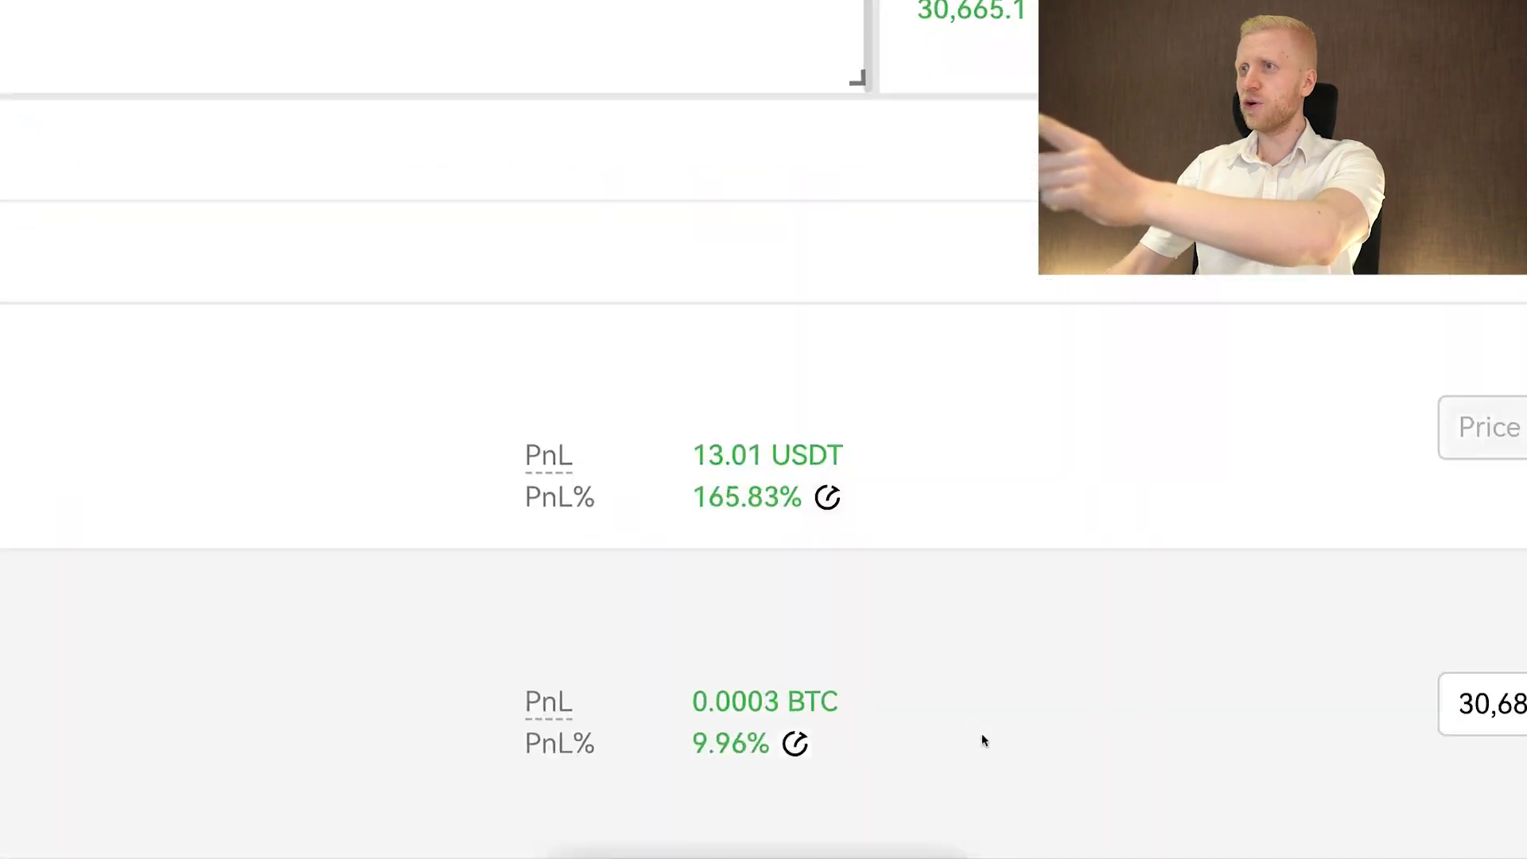
Scroll up through the Open positions list and drag the Amount slider.
scroll(985, 795, up, 2)
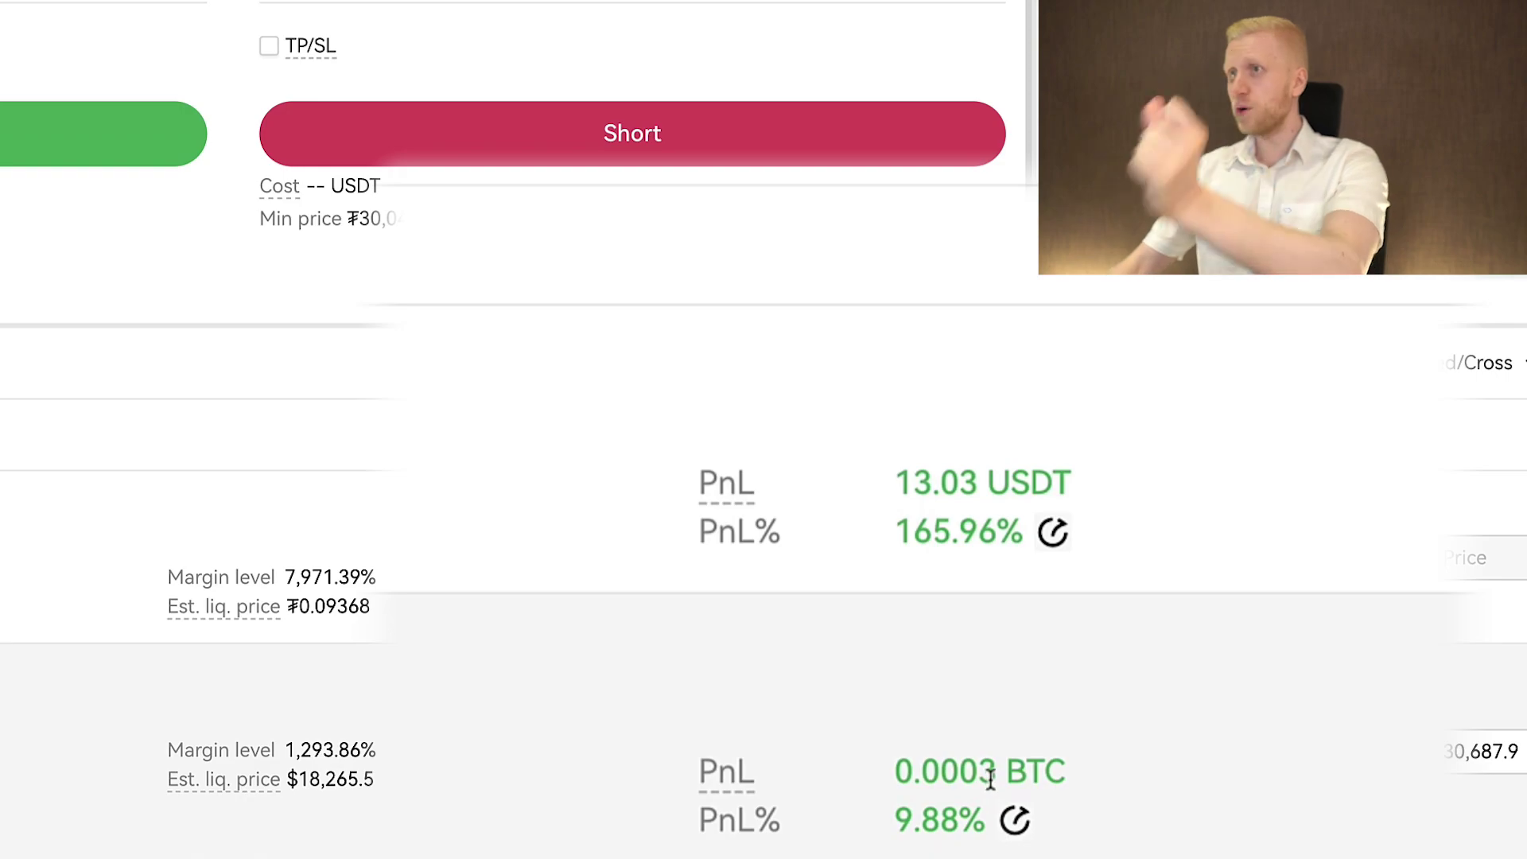
scroll(990, 780, up, 3)
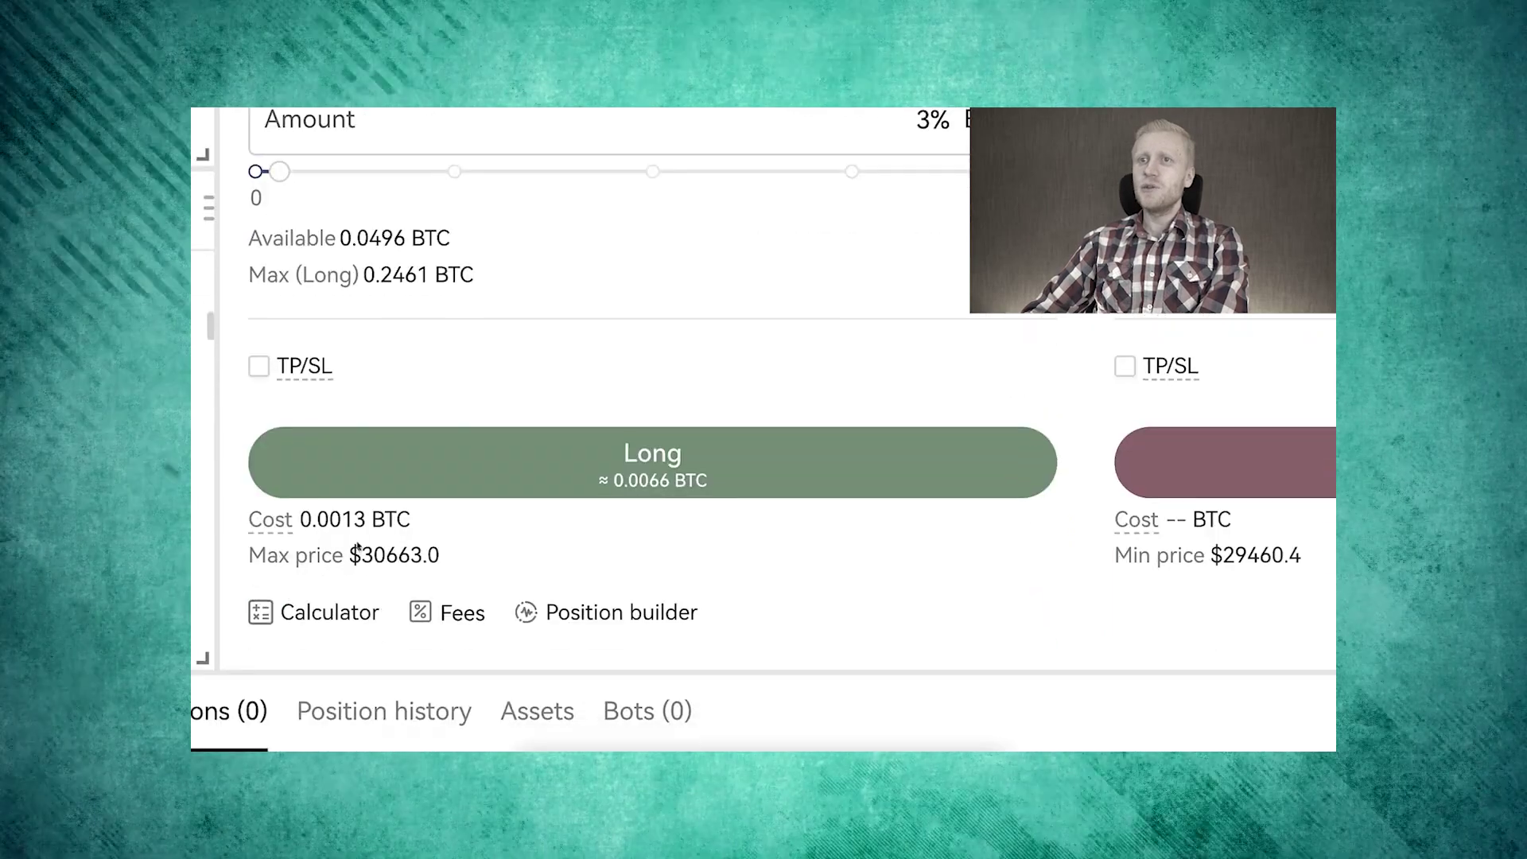
scroll(355, 541, up, 2)
drag(279, 280, 318, 283)
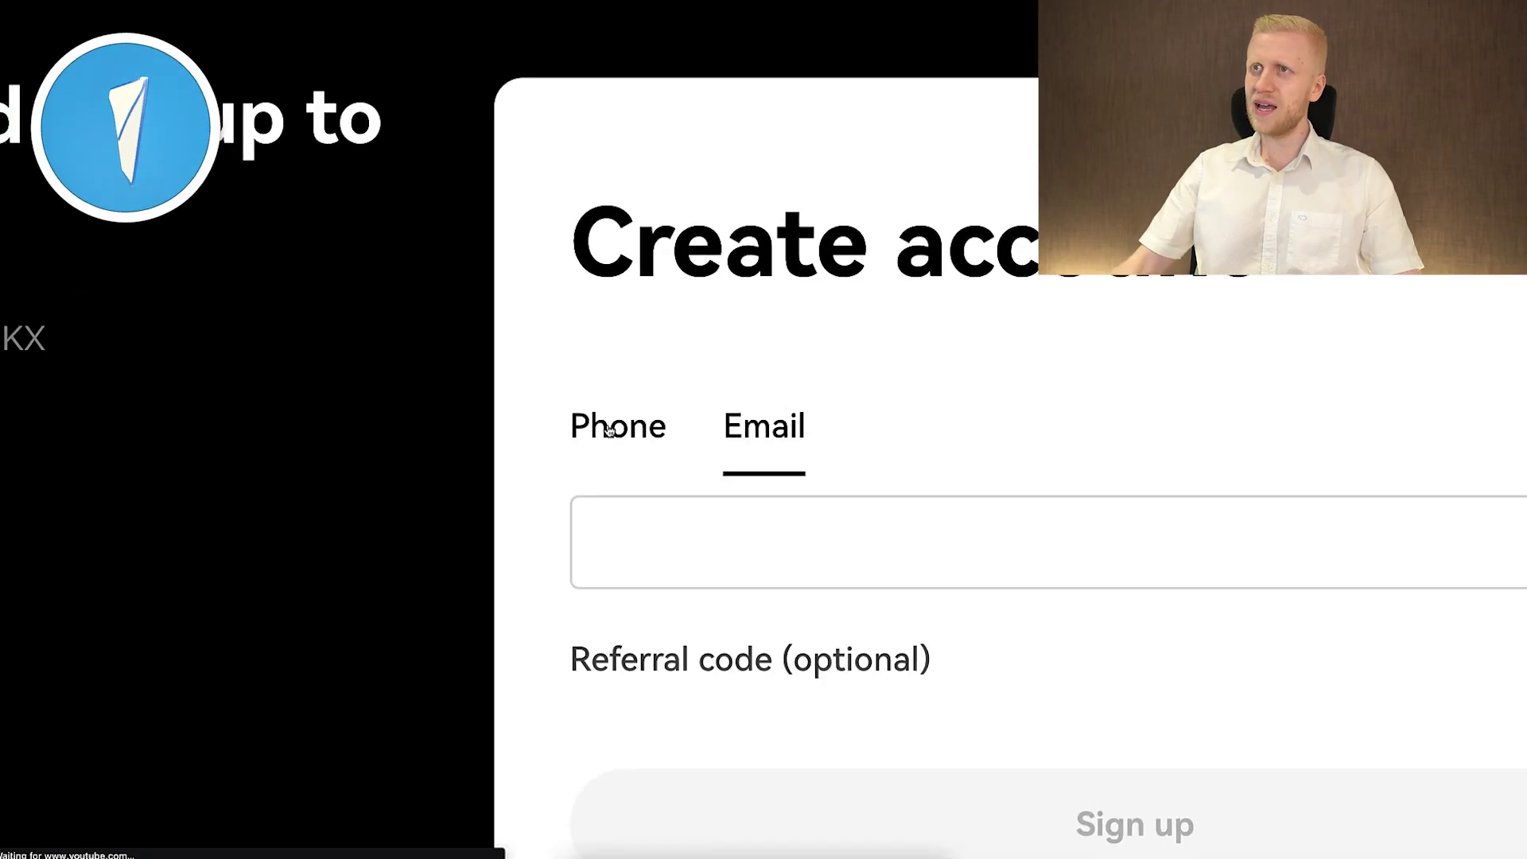
Switch sign-up to Phone, browse the country calling codes, then bring up the Trade menu.
click(815, 325)
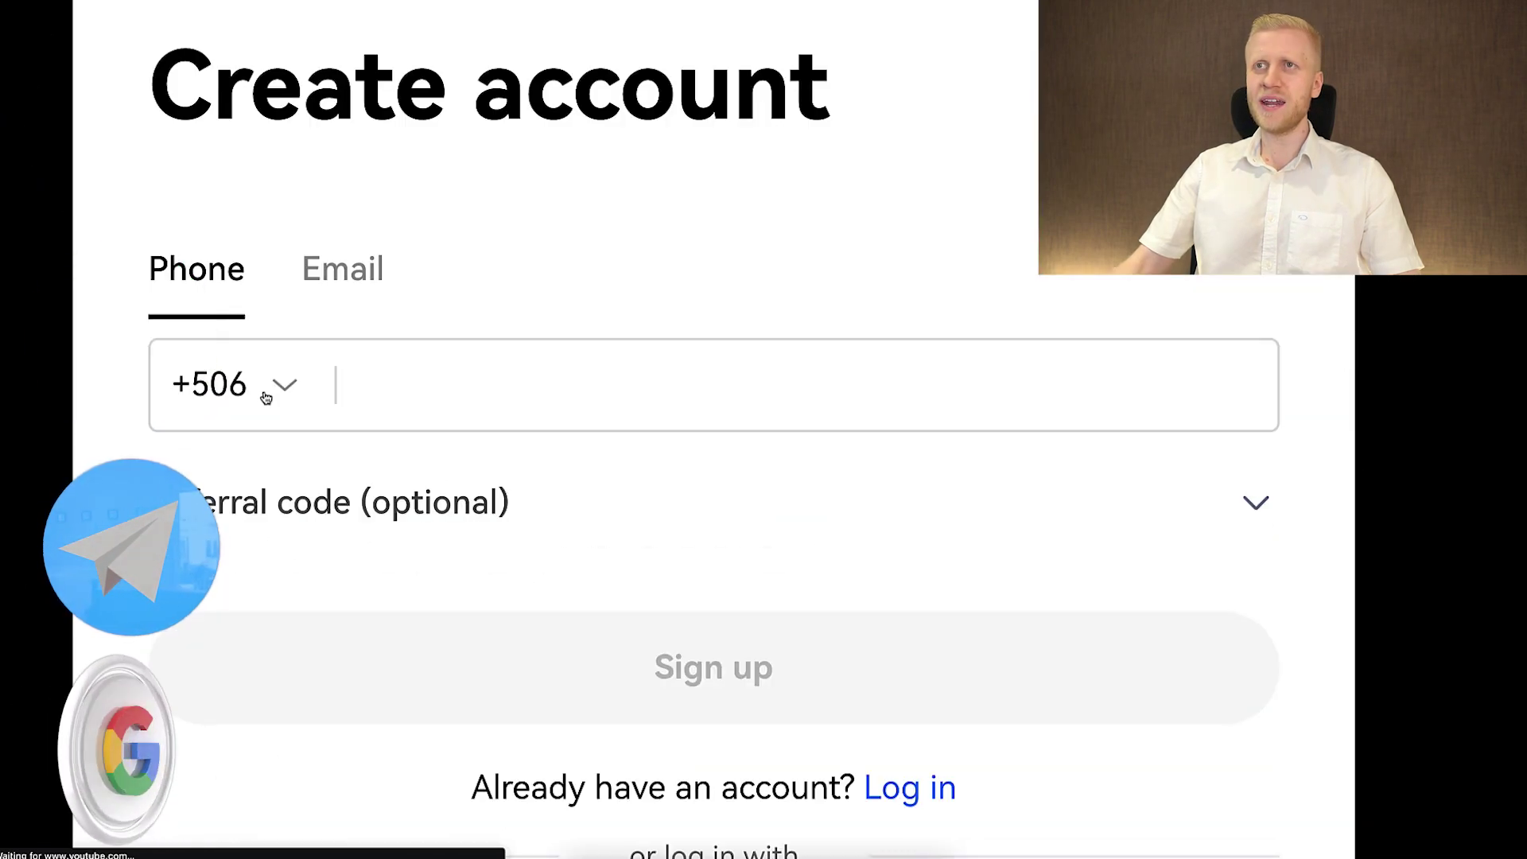
click(266, 398)
scroll(478, 370, down, 3)
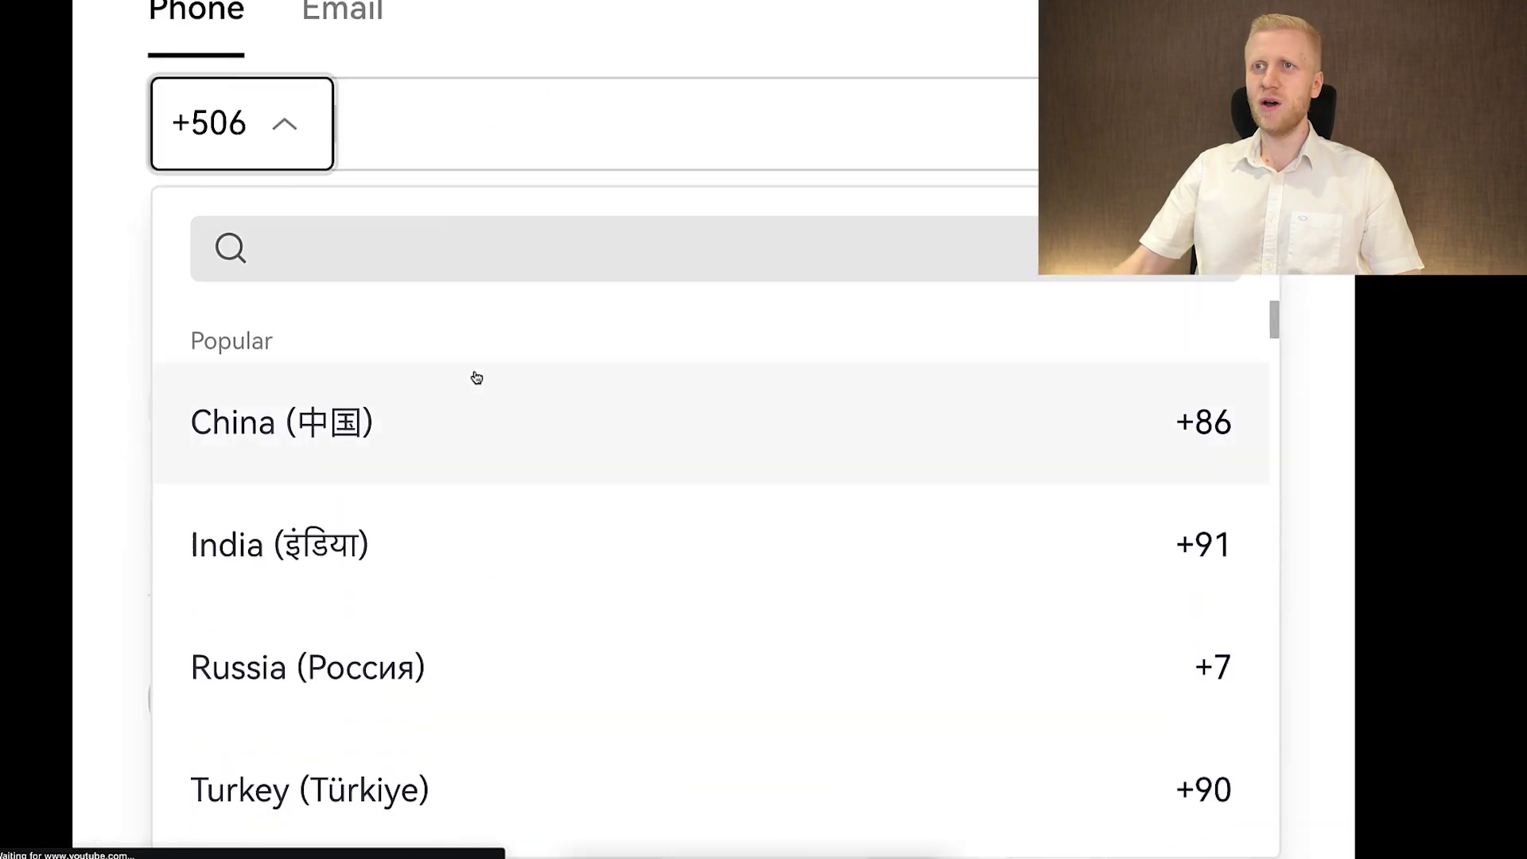
scroll(493, 437, down, 6)
scroll(513, 500, down, 15)
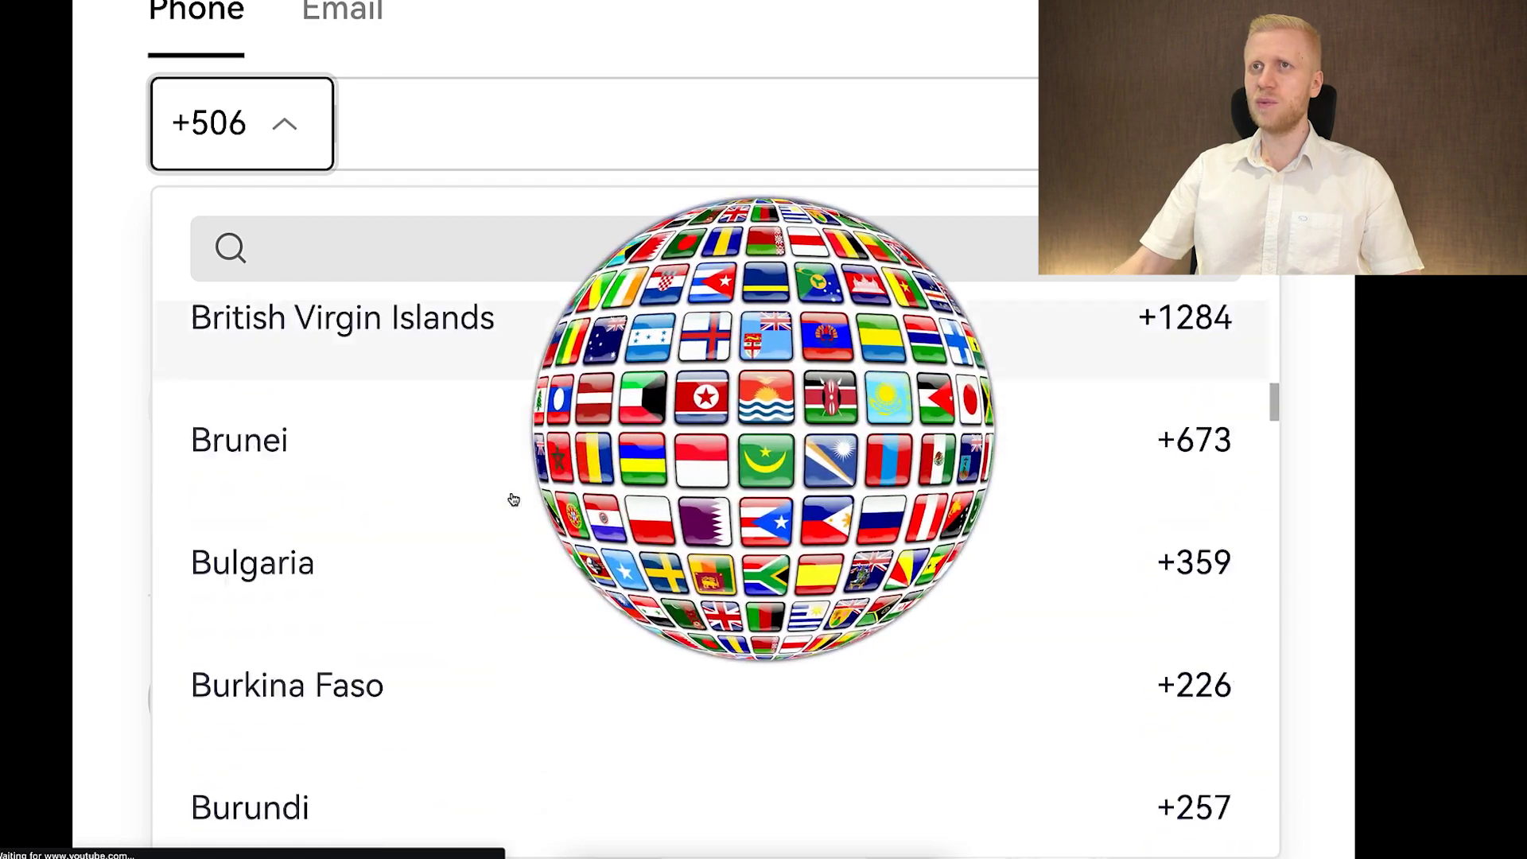
scroll(513, 500, down, 20)
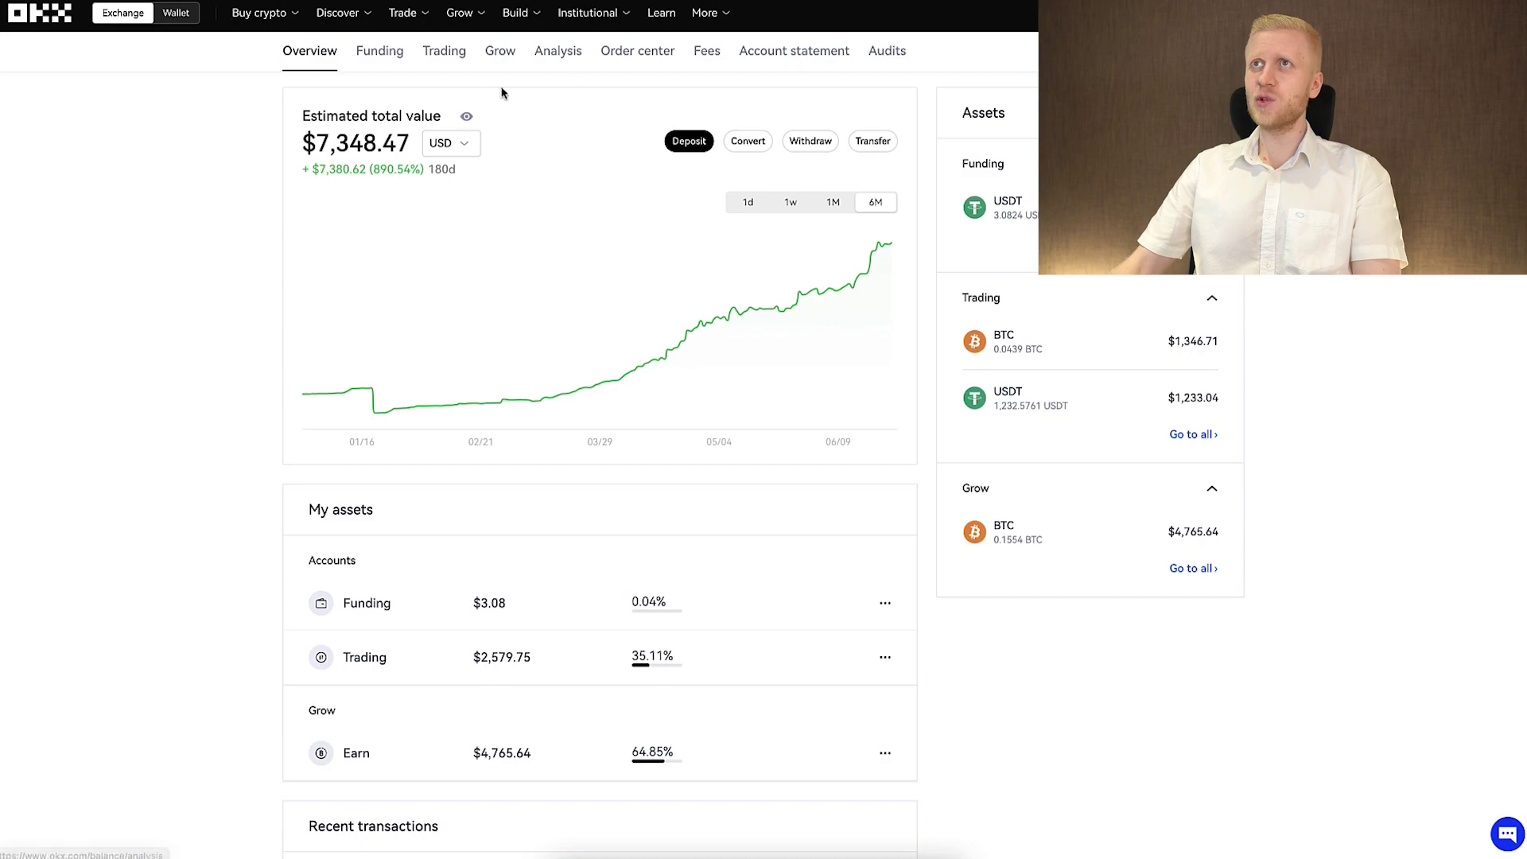
mouse_move(414, 19)
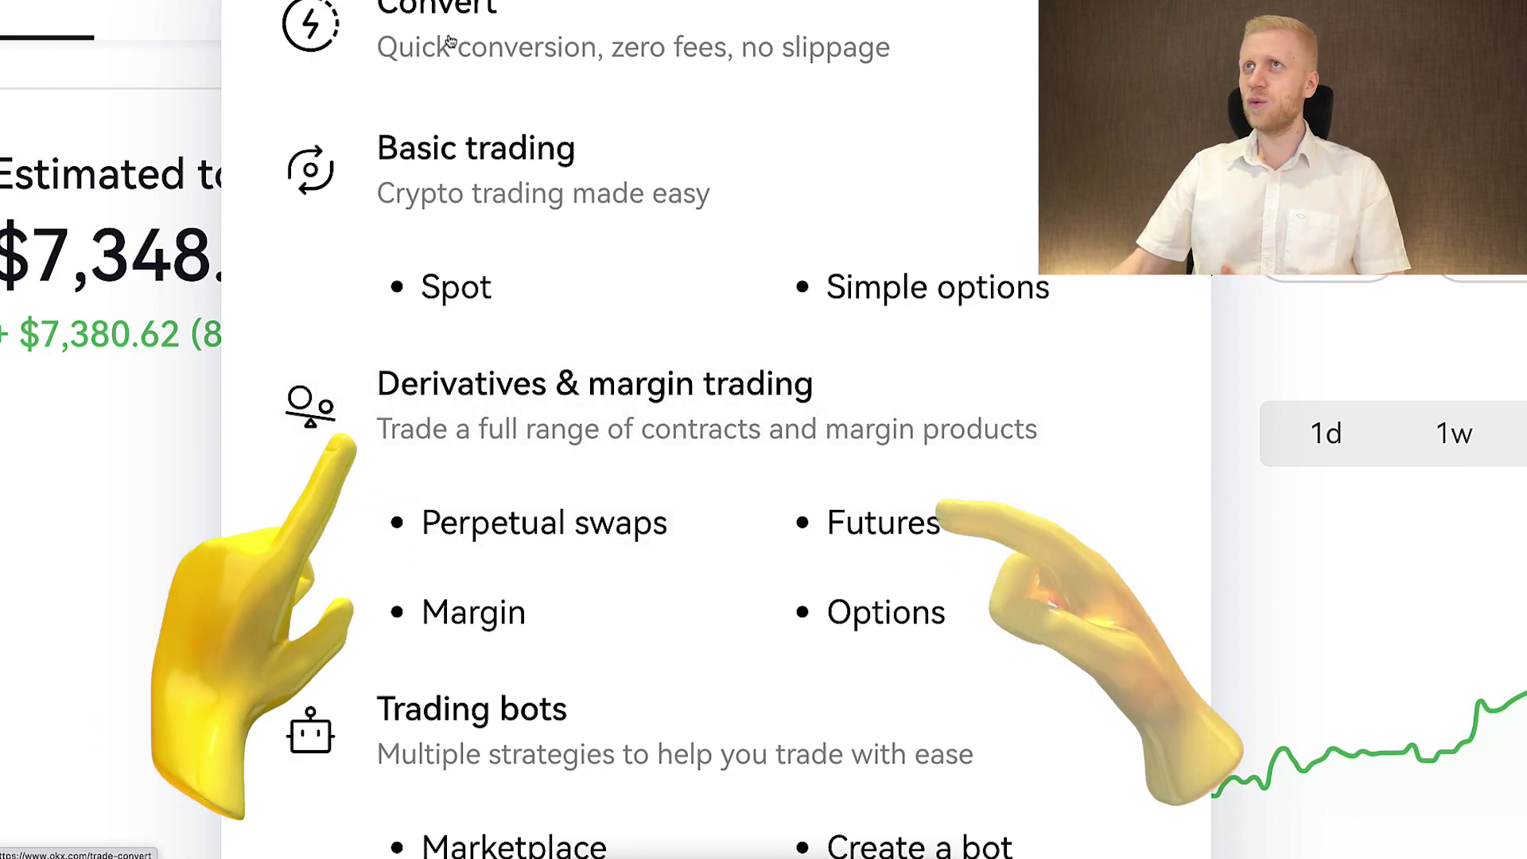
Open the Perpetual swaps trading page from the Trade menu and scroll through it.
click(468, 505)
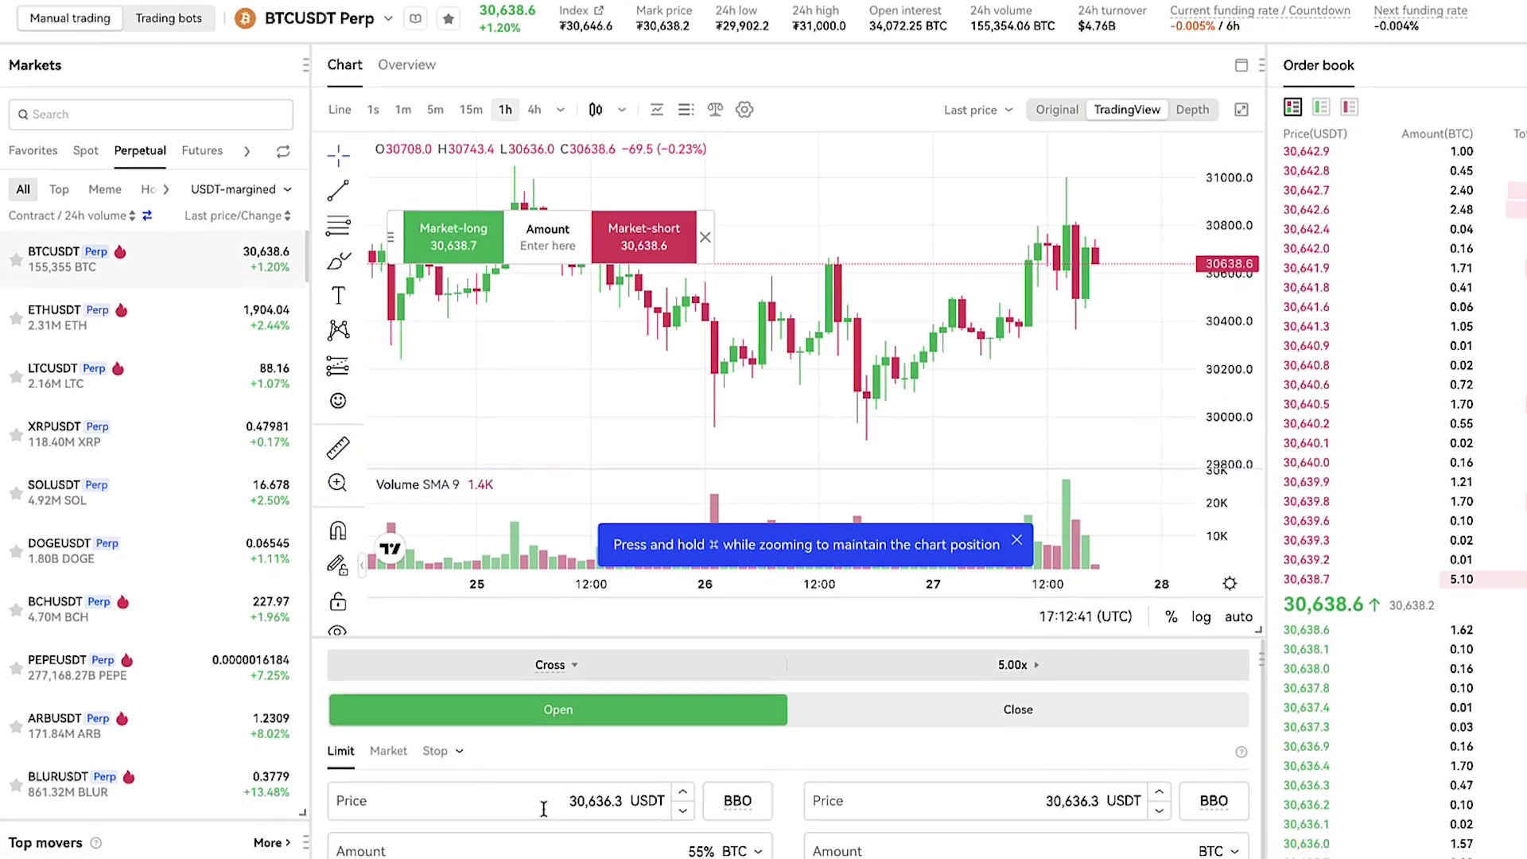
scroll(544, 803, down, 7)
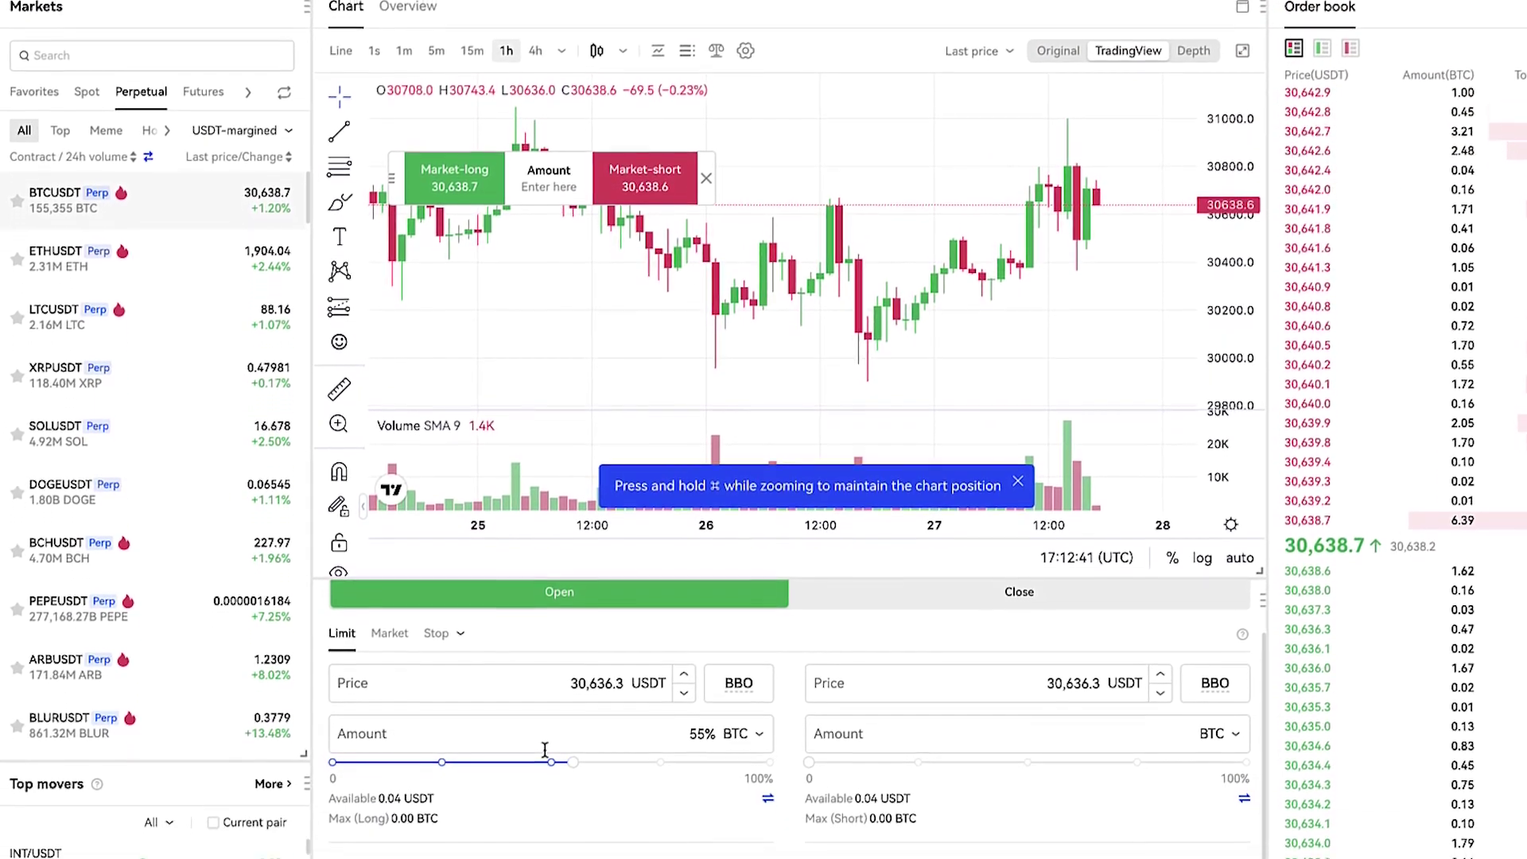
scroll(531, 691, up, 5)
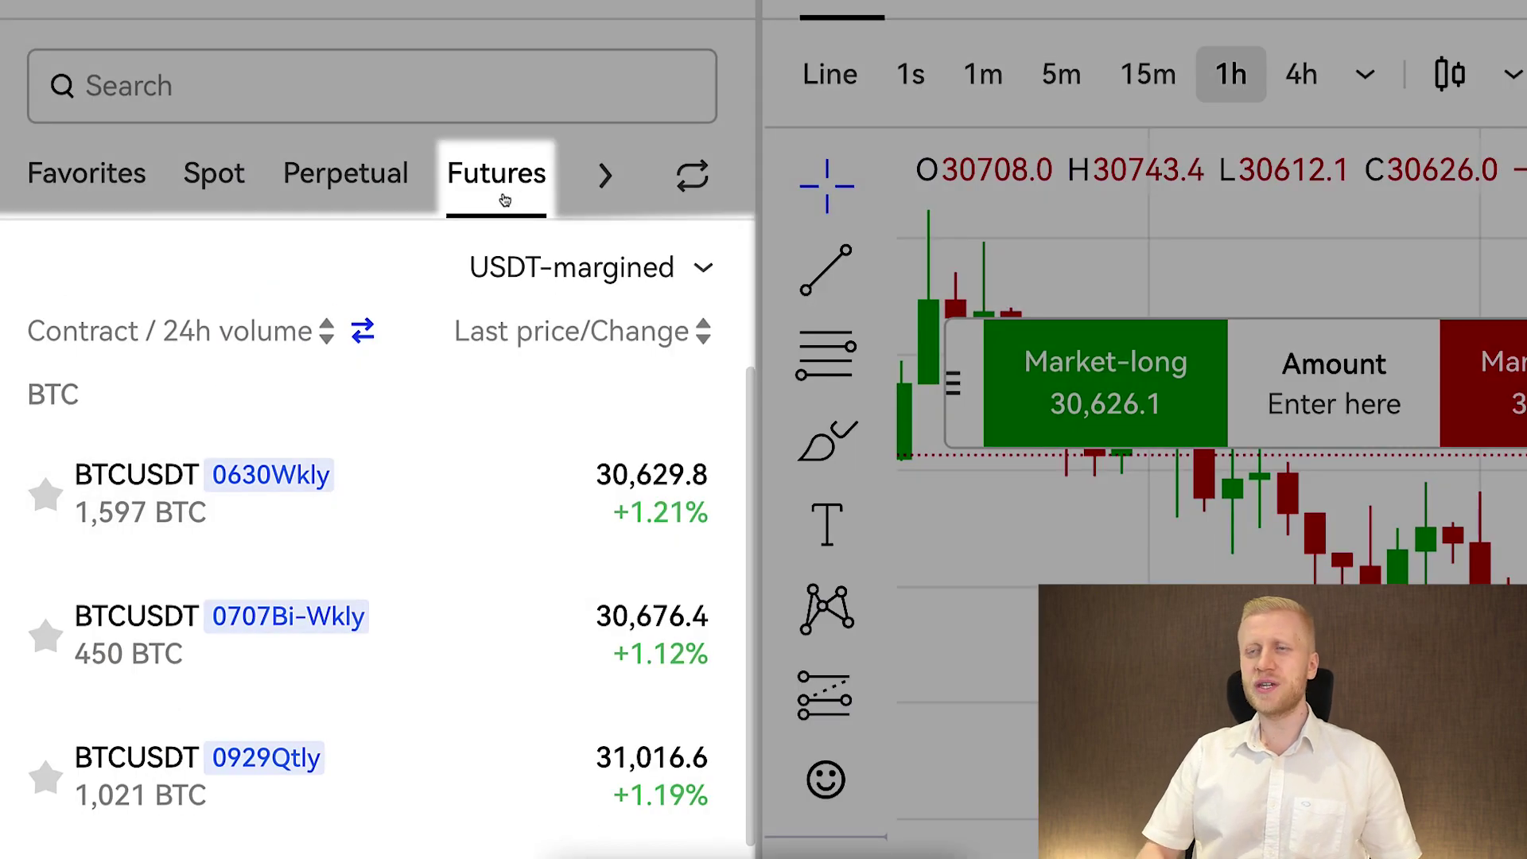
Scroll the BTC futures list, then switch the Markets panel to the Perpetual tab.
scroll(250, 518, down, 4)
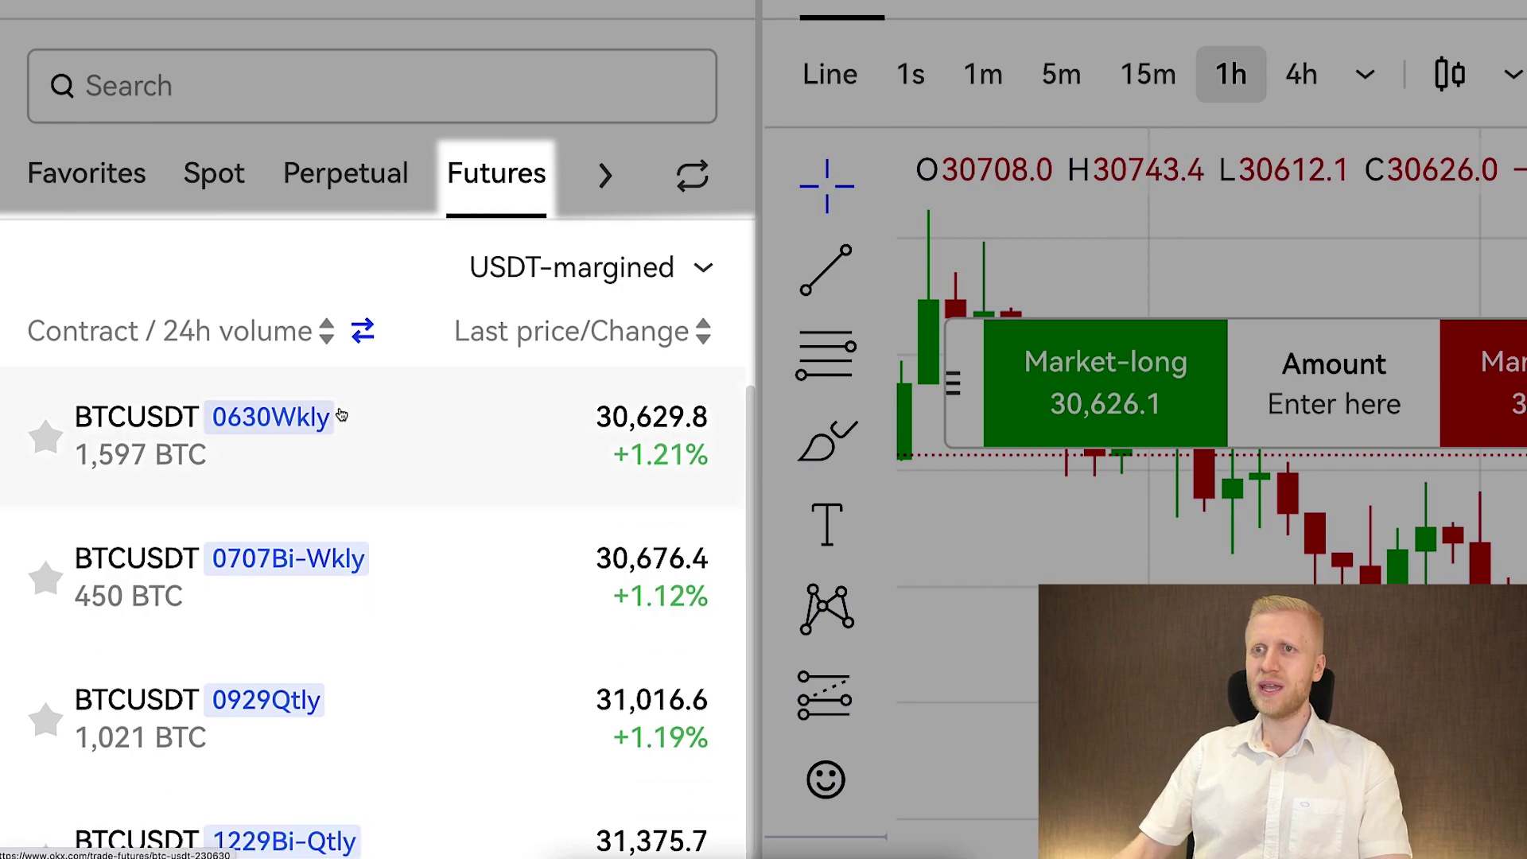
scroll(299, 622, up, 4)
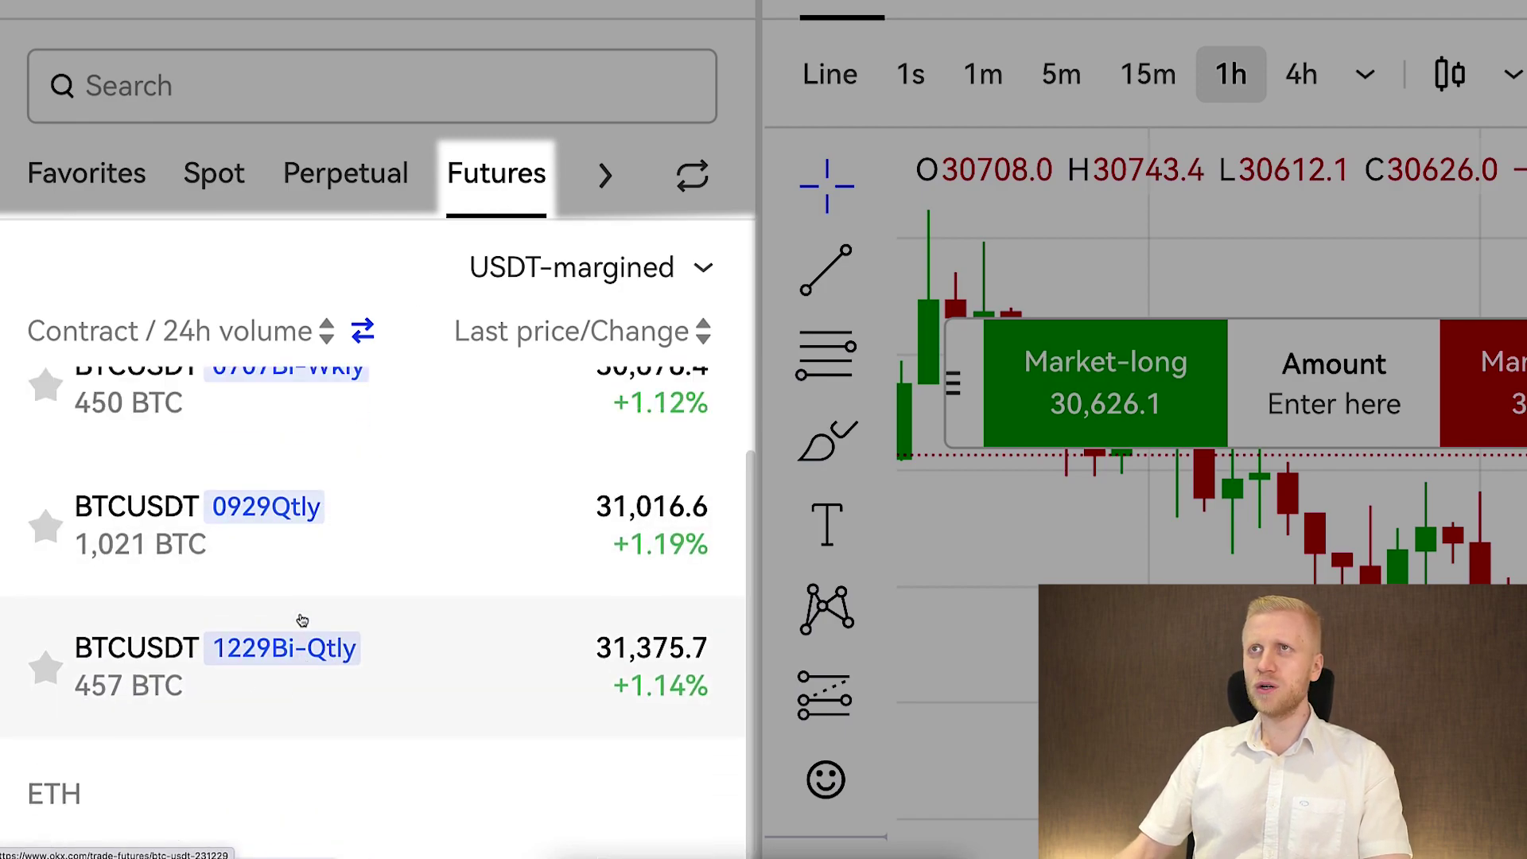
click(338, 195)
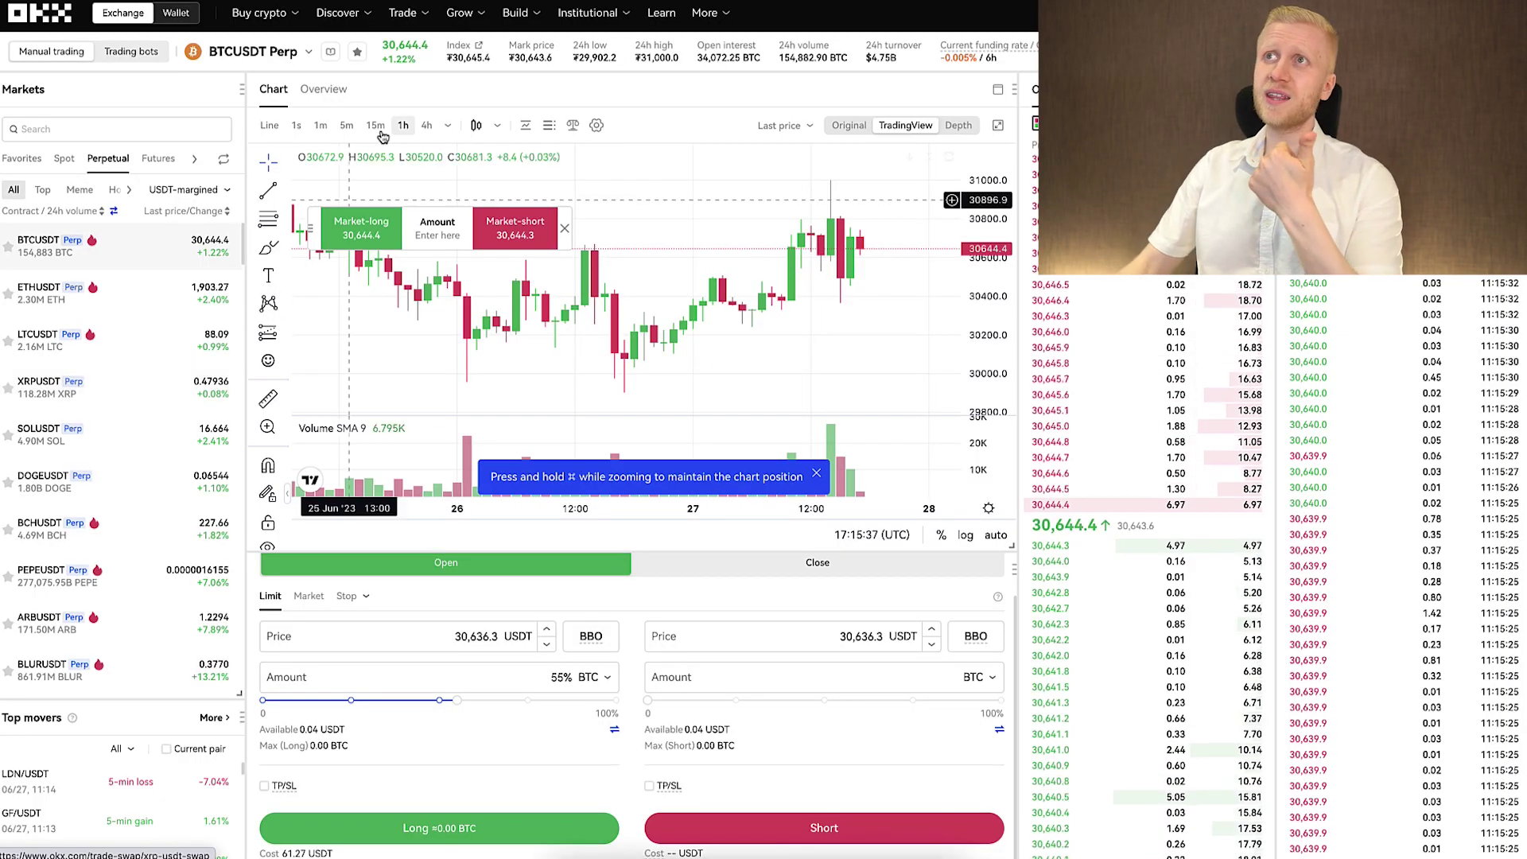
Bring up the Trade menu from the BTCUSDT perpetual page.
mouse_move(402, 13)
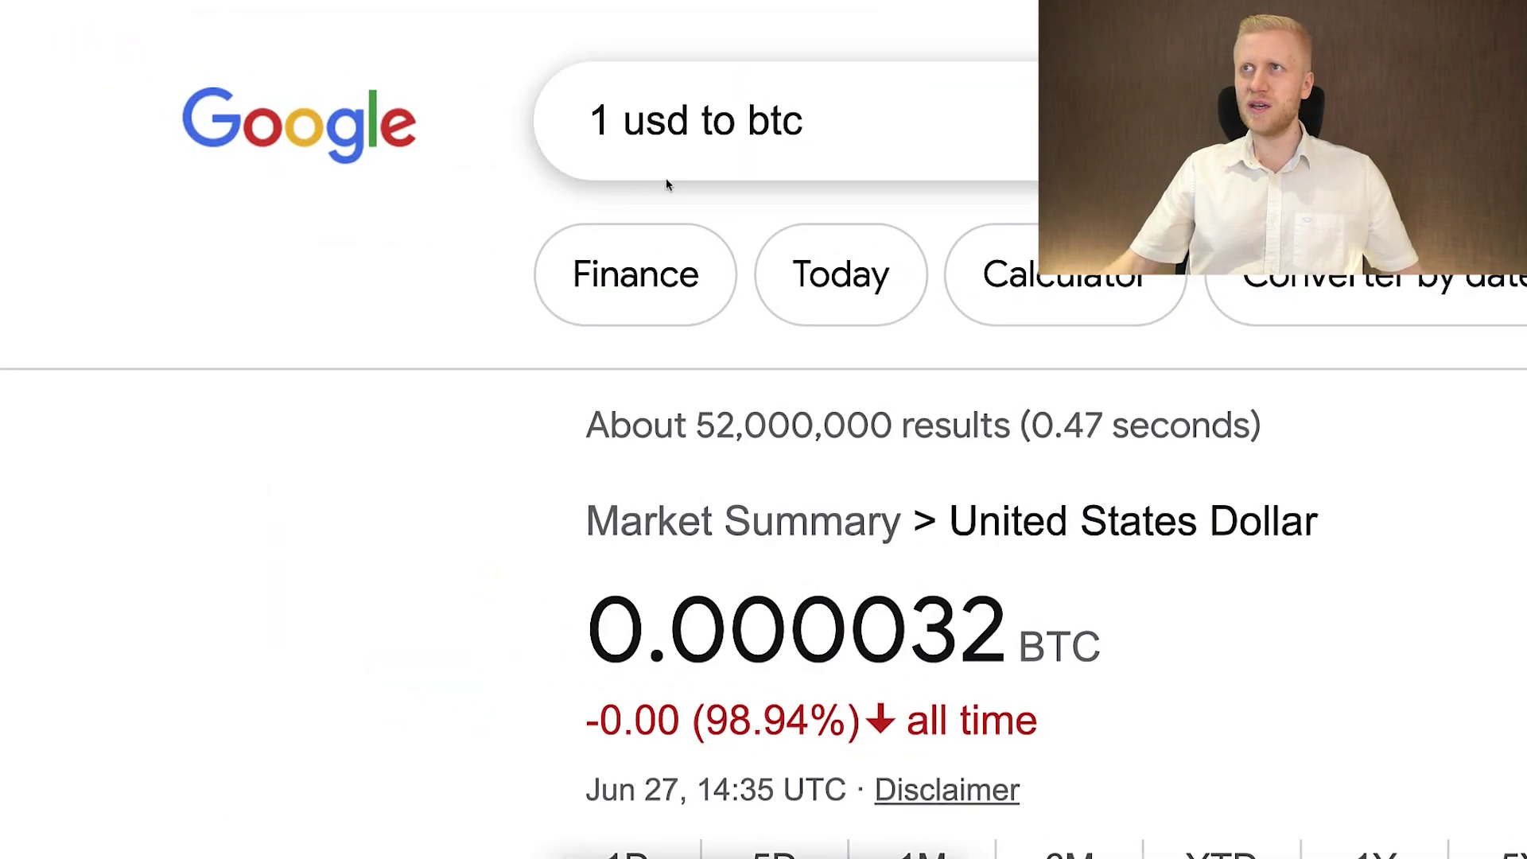
Scroll the Google results down to the all-time USD-to-BTC price chart and inspect it.
scroll(552, 412, down, 2)
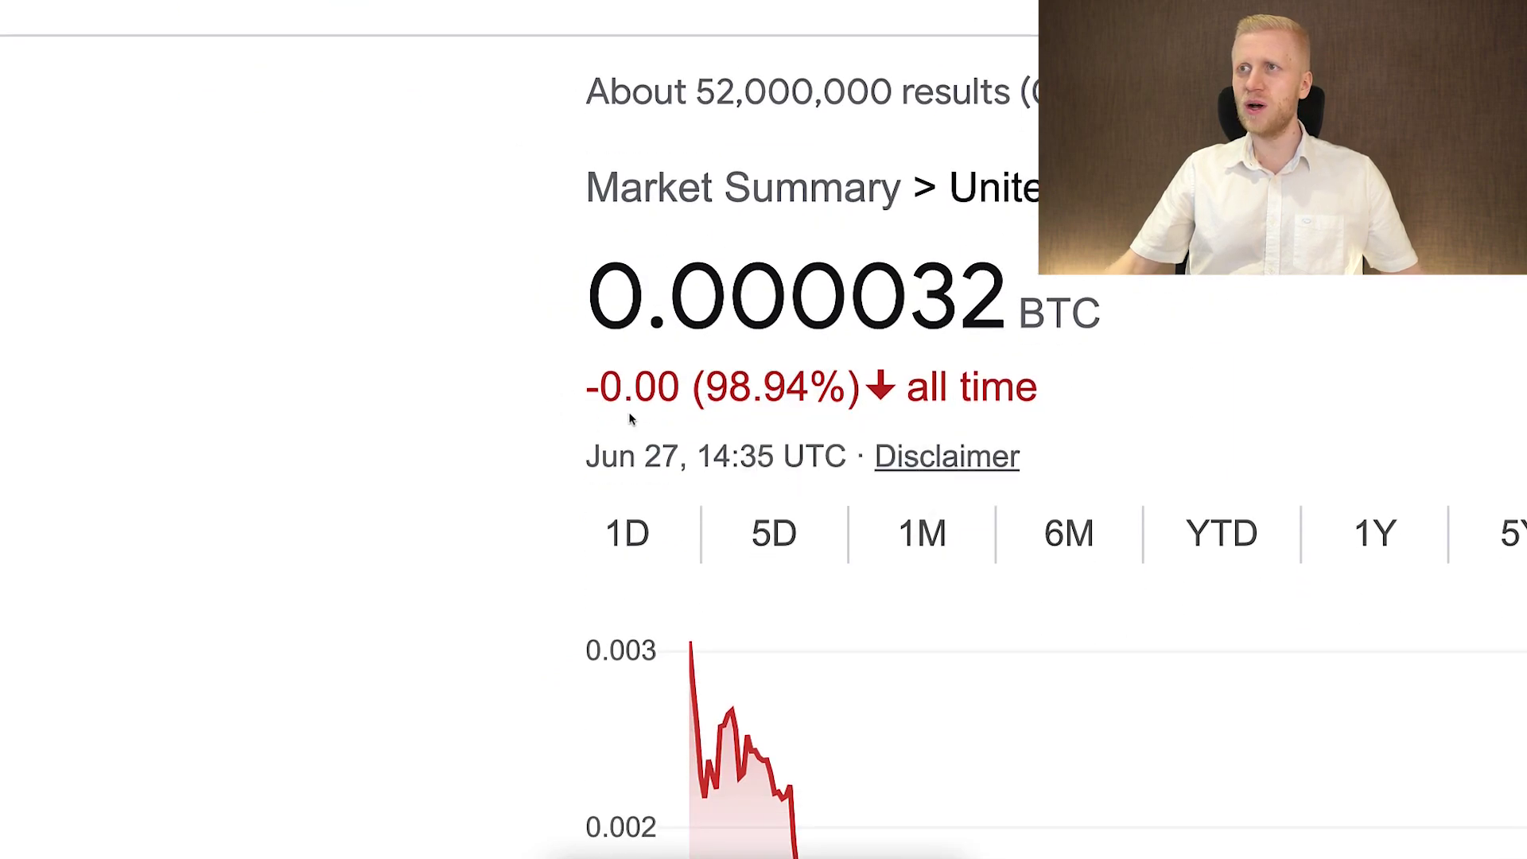
scroll(630, 419, down, 1)
mouse_move(703, 501)
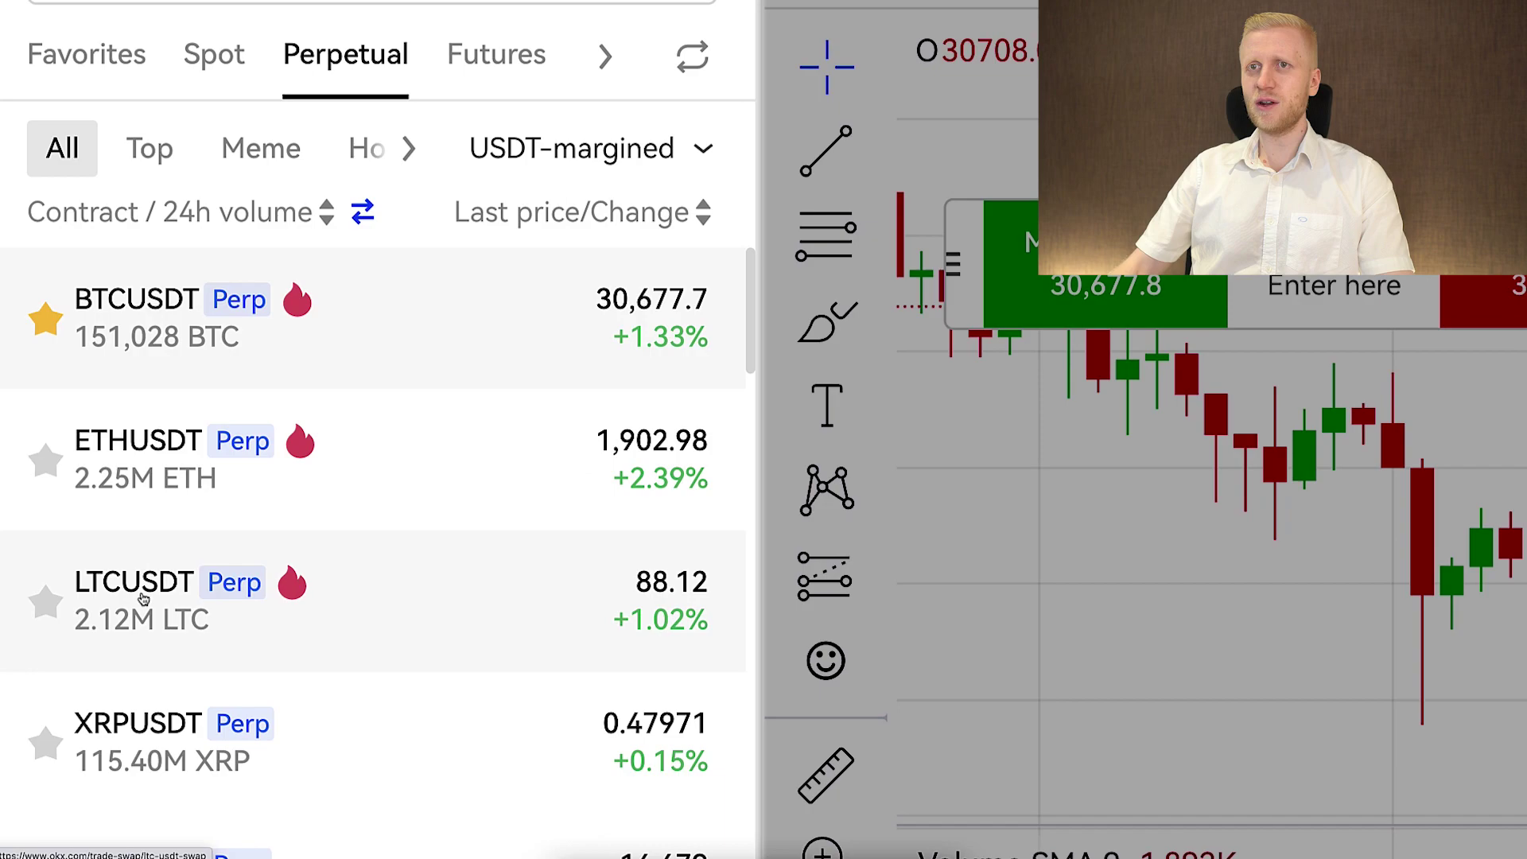
scroll(143, 581, down, 5)
scroll(148, 590, down, 2)
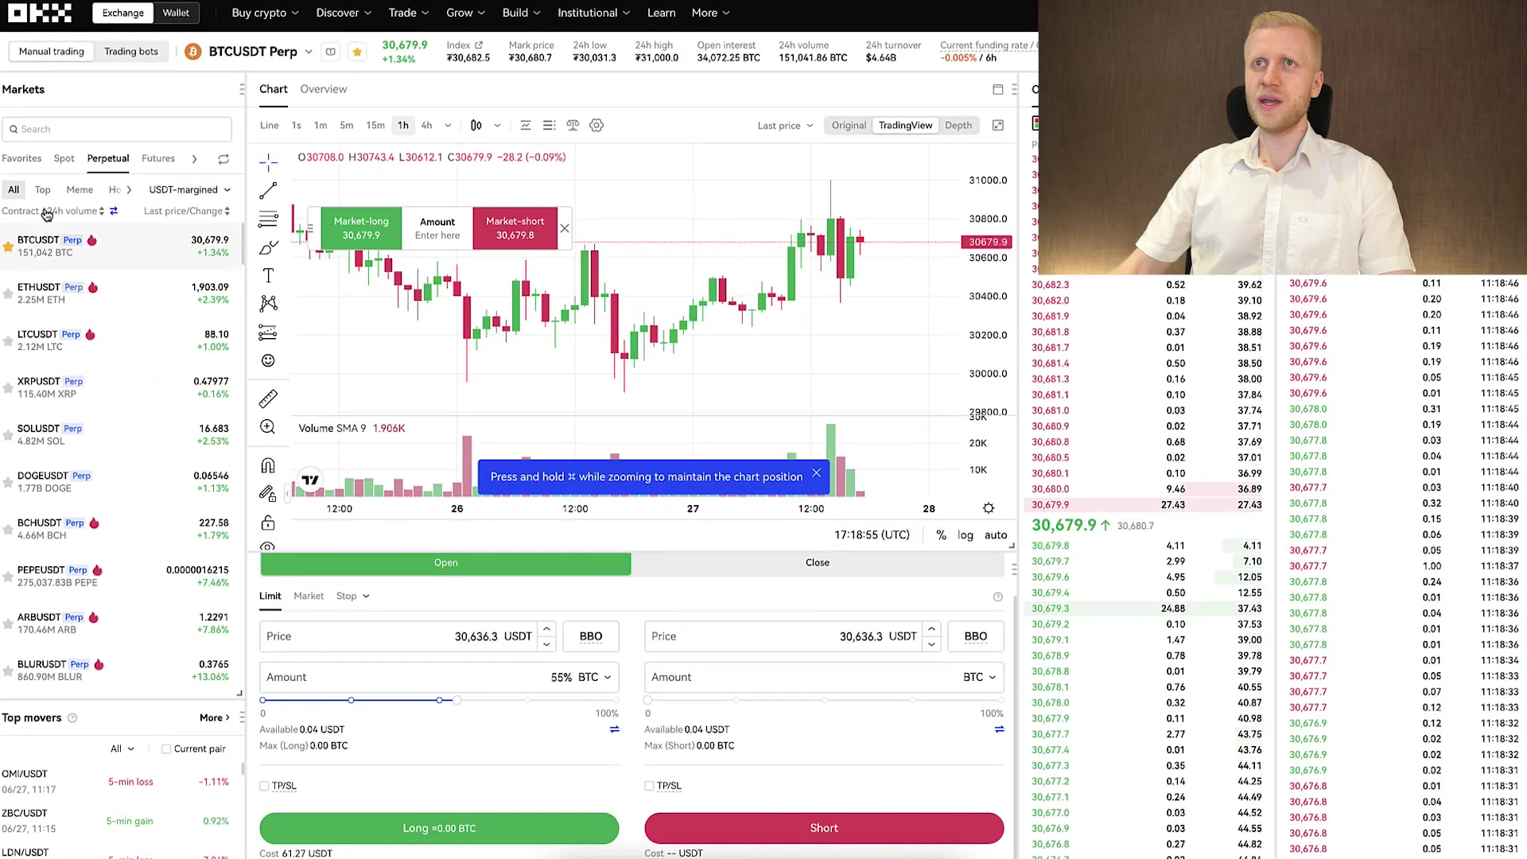
click(148, 302)
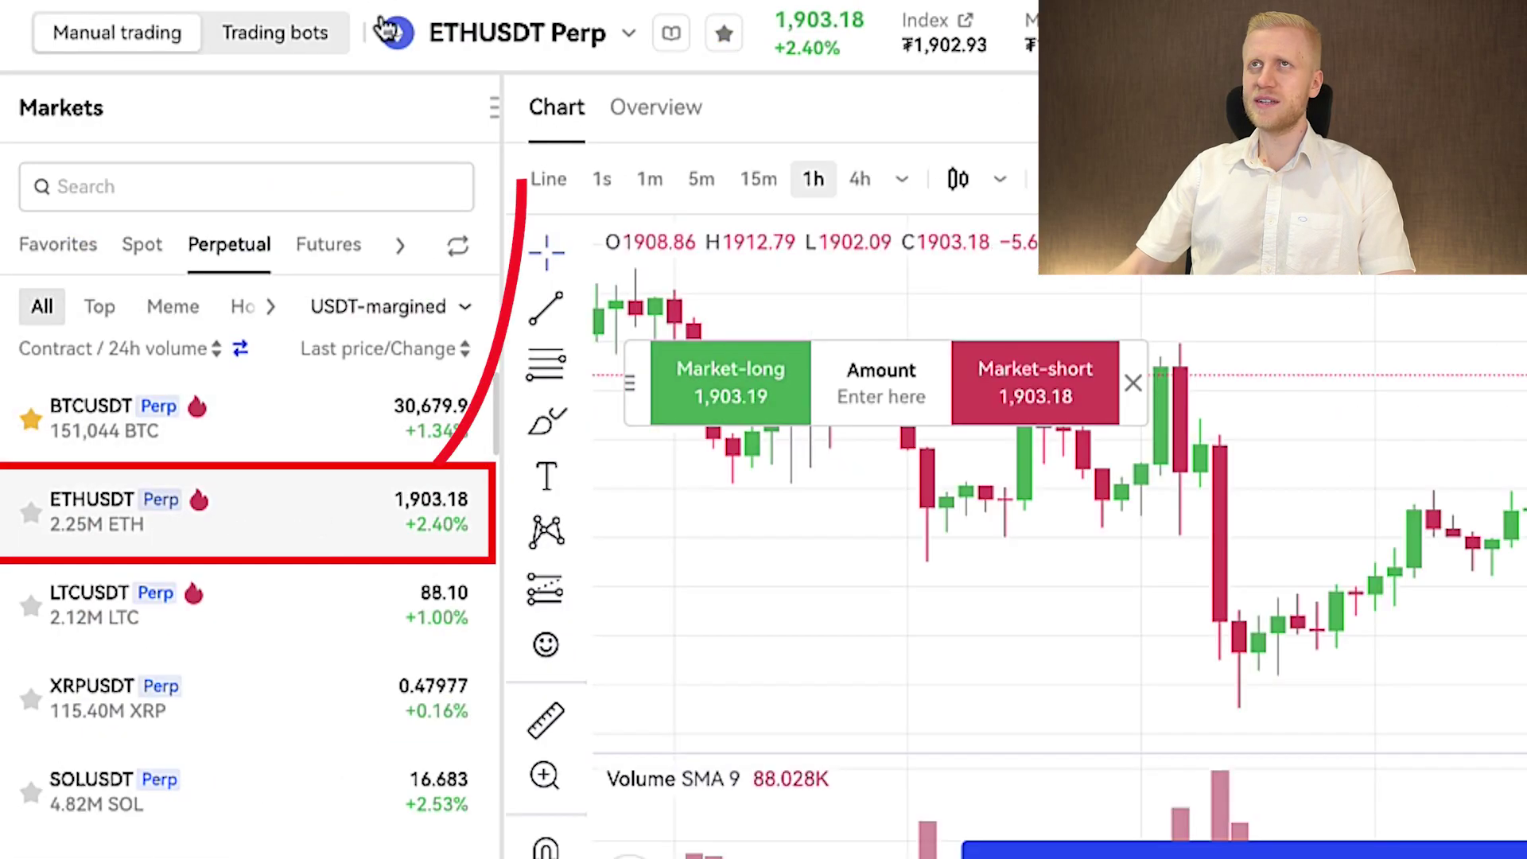
click(215, 592)
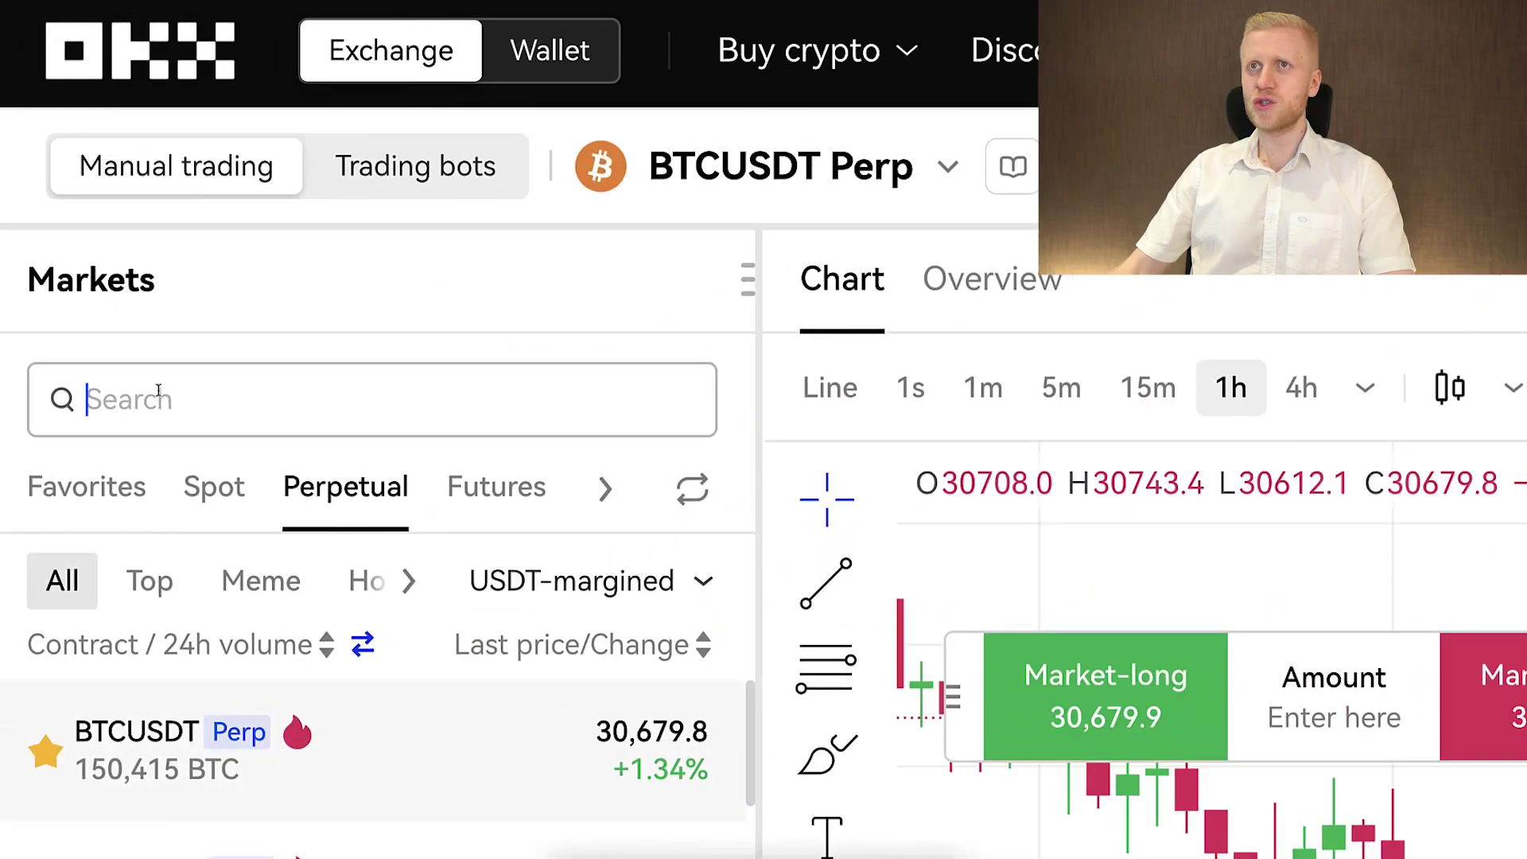
Search the markets list for 'btc' and scroll through the results.
click(158, 390)
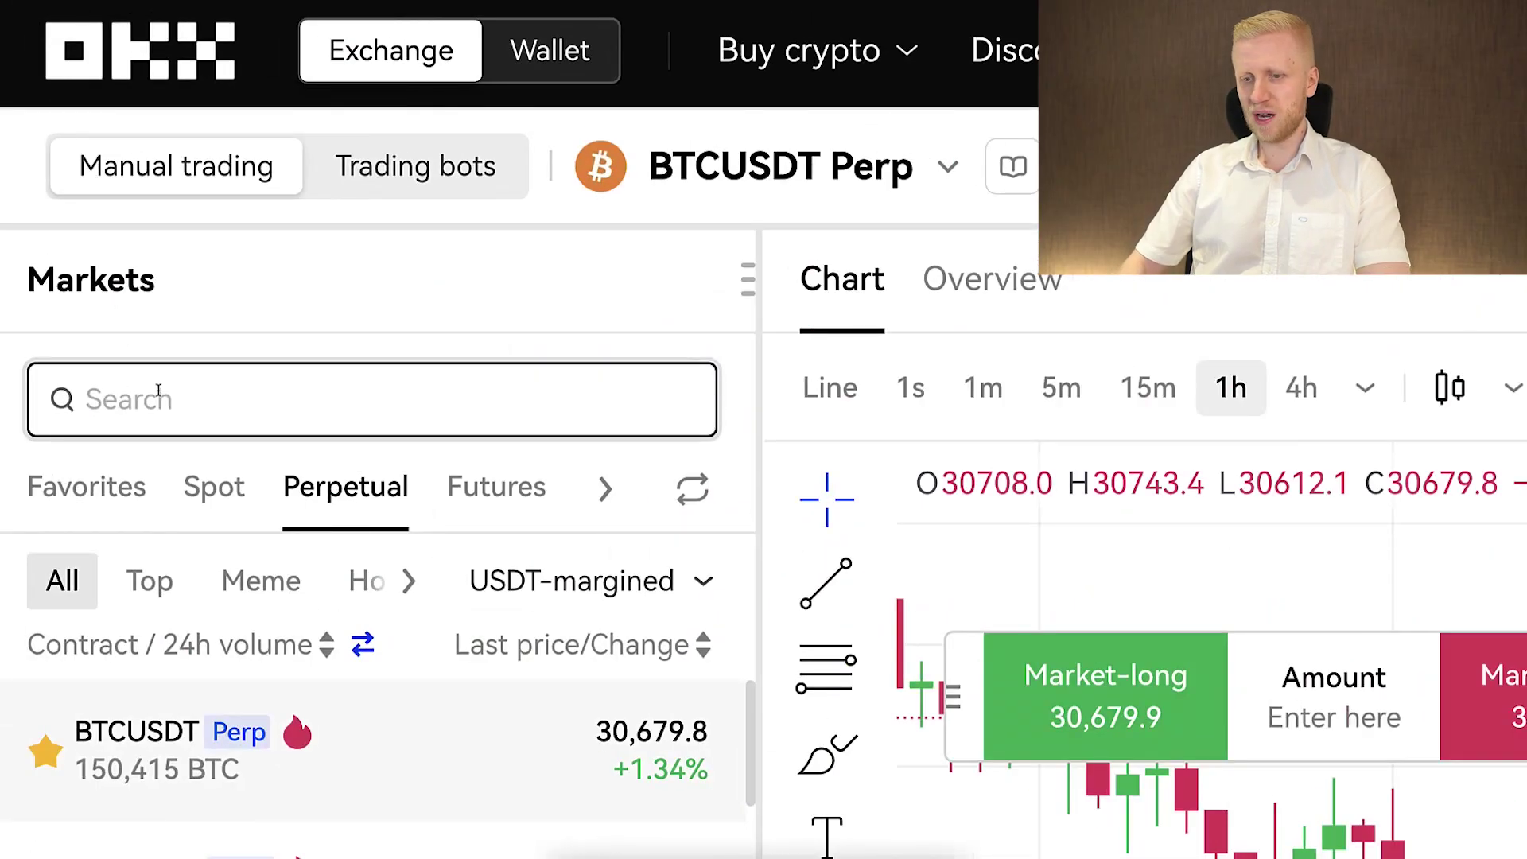
text(btc)
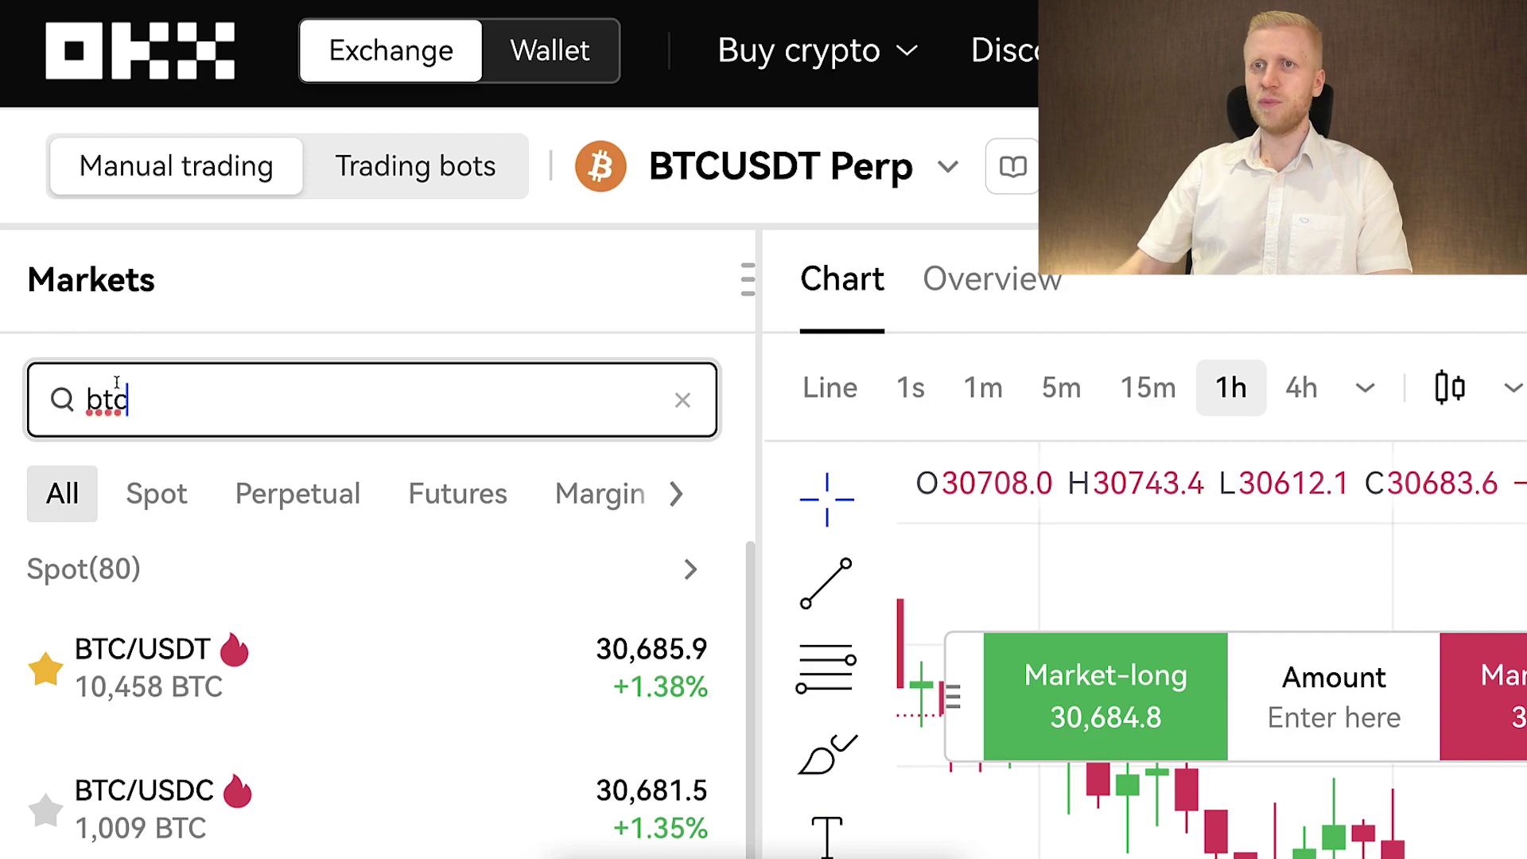
scroll(35, 341, down, 3)
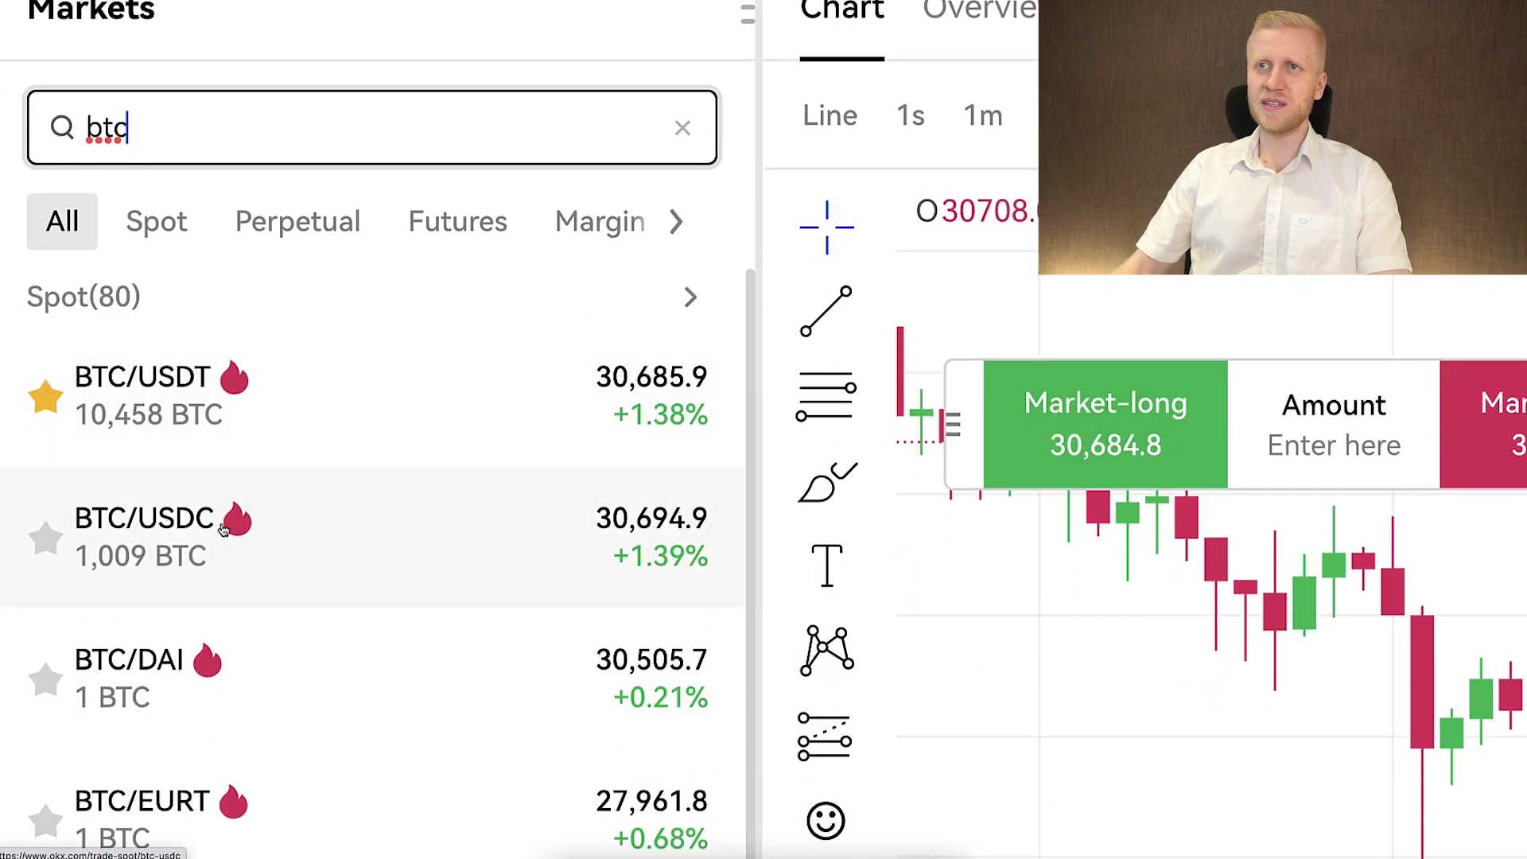
scroll(266, 546, down, 5)
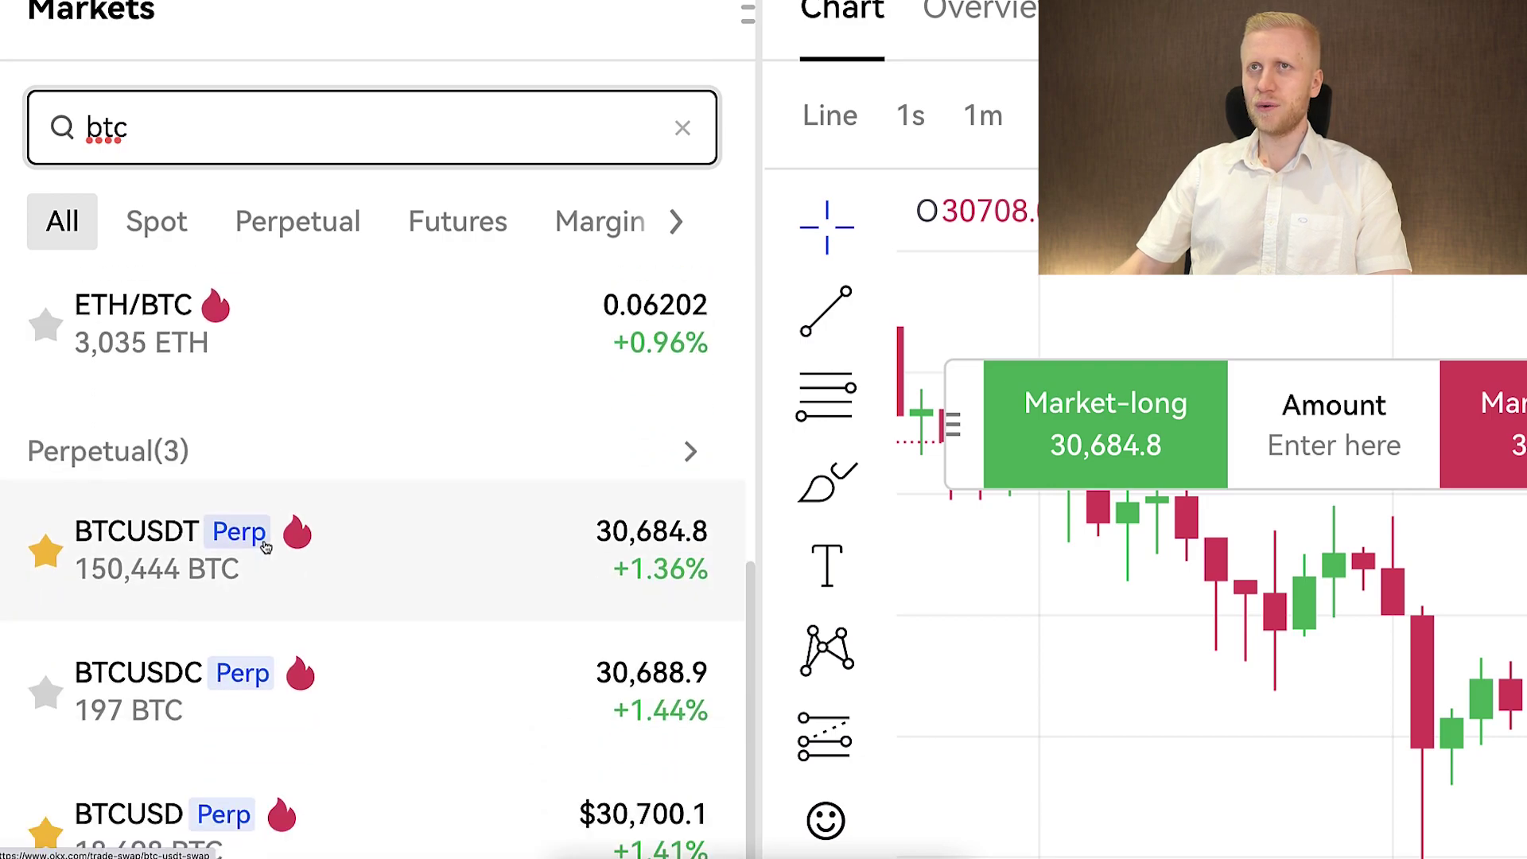
scroll(266, 528, up, 5)
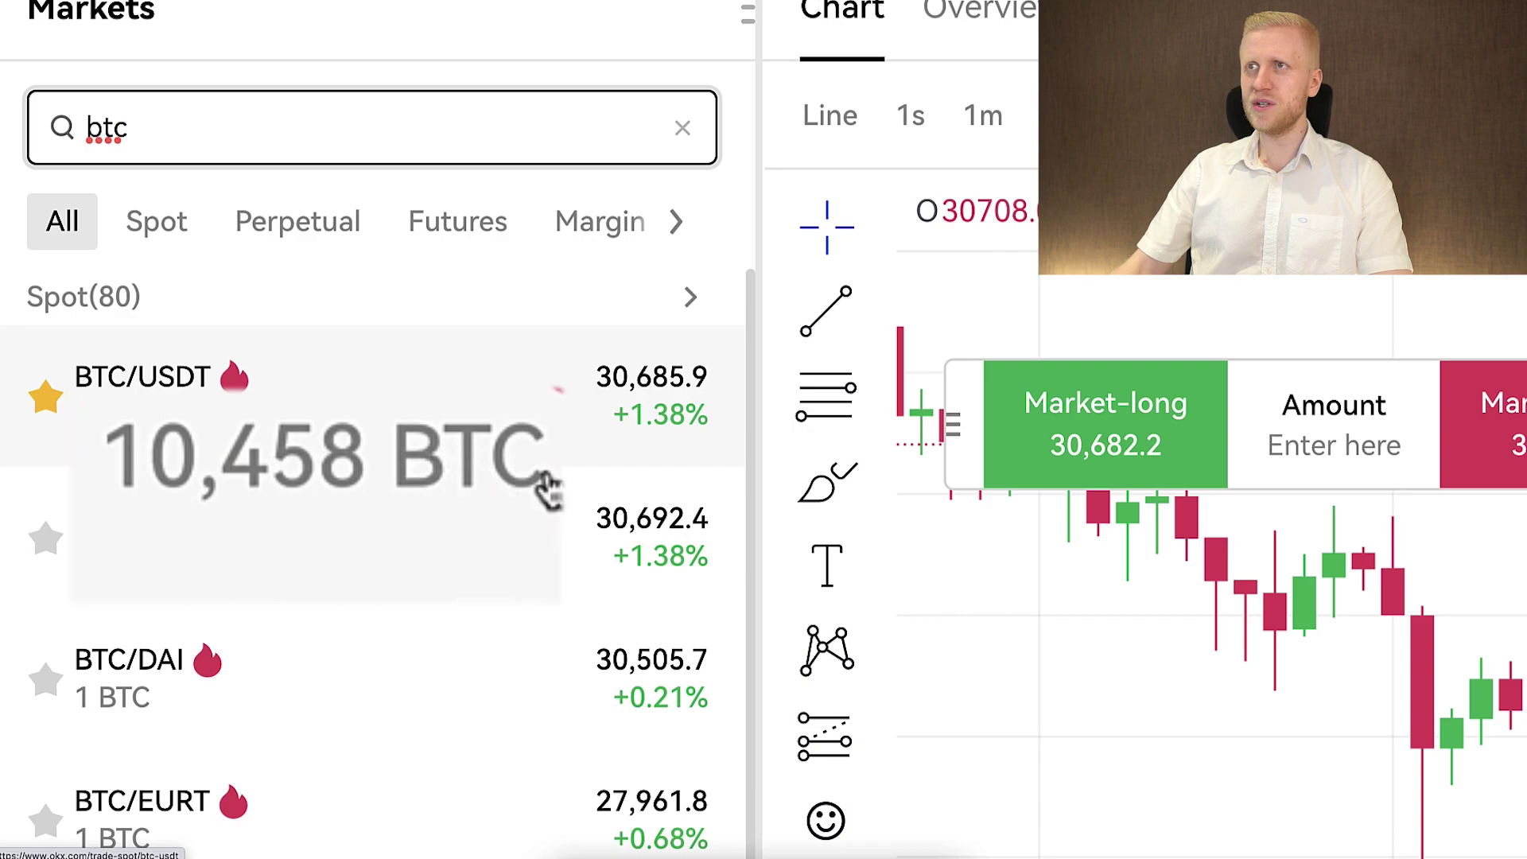
Toggle the BTC results between Perpetual and Futures, then clear the search.
click(343, 223)
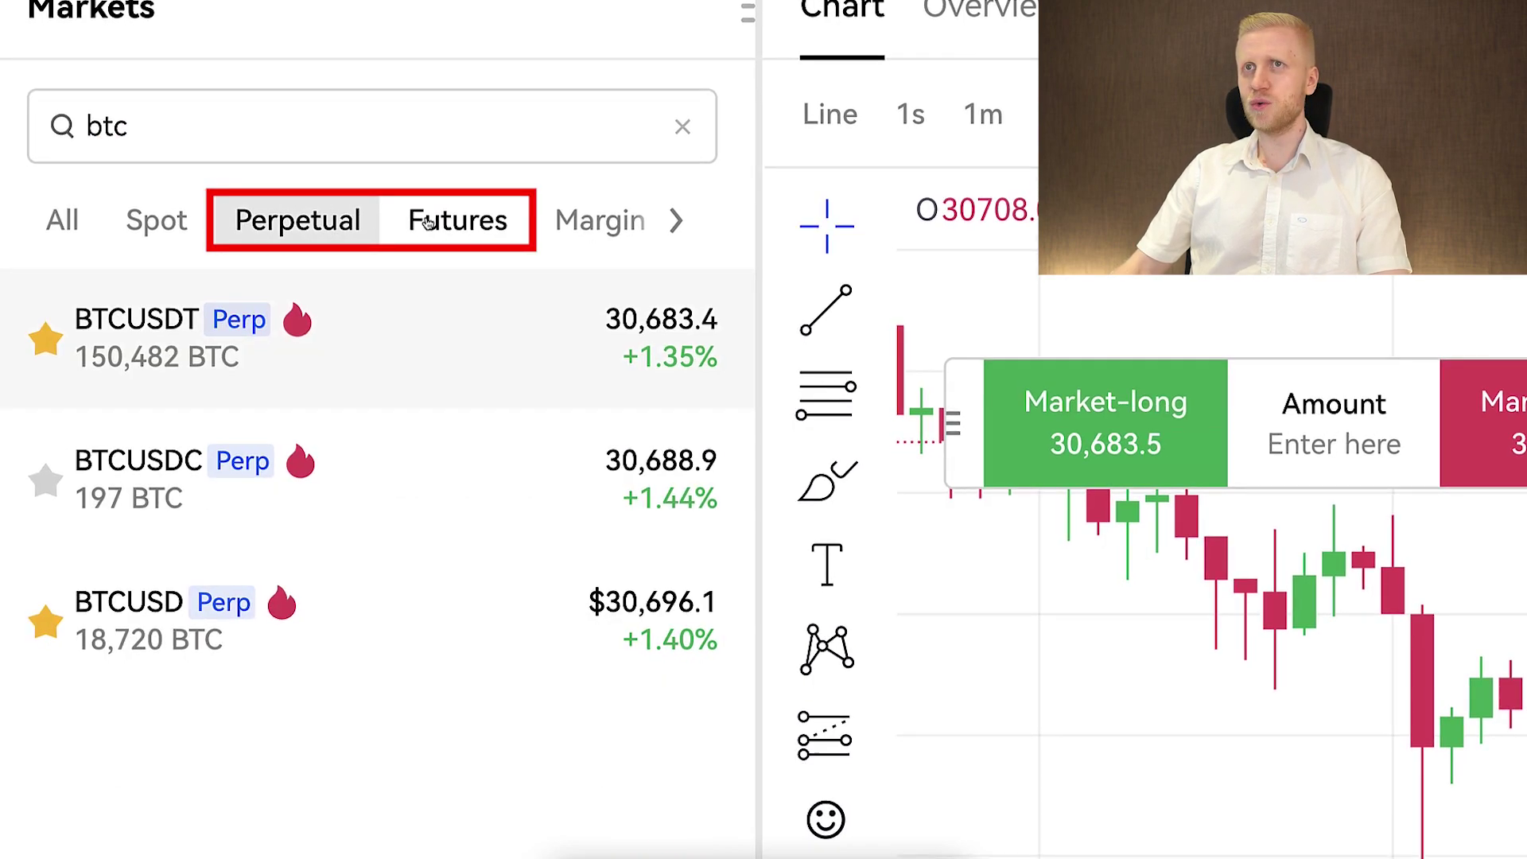
click(432, 261)
scroll(327, 386, down, 2)
scroll(319, 334, up, 1)
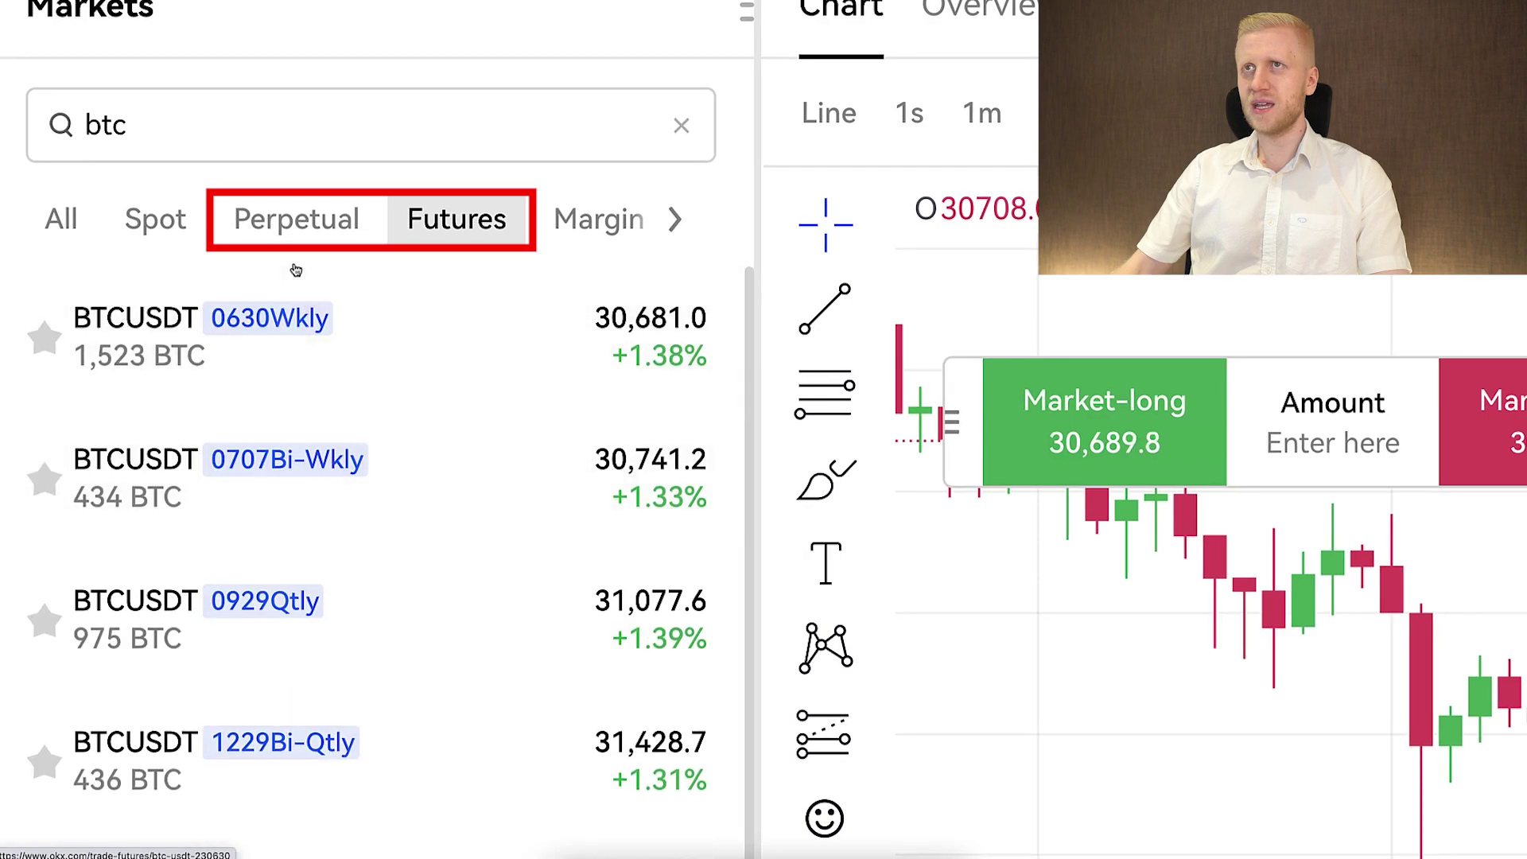
click(342, 223)
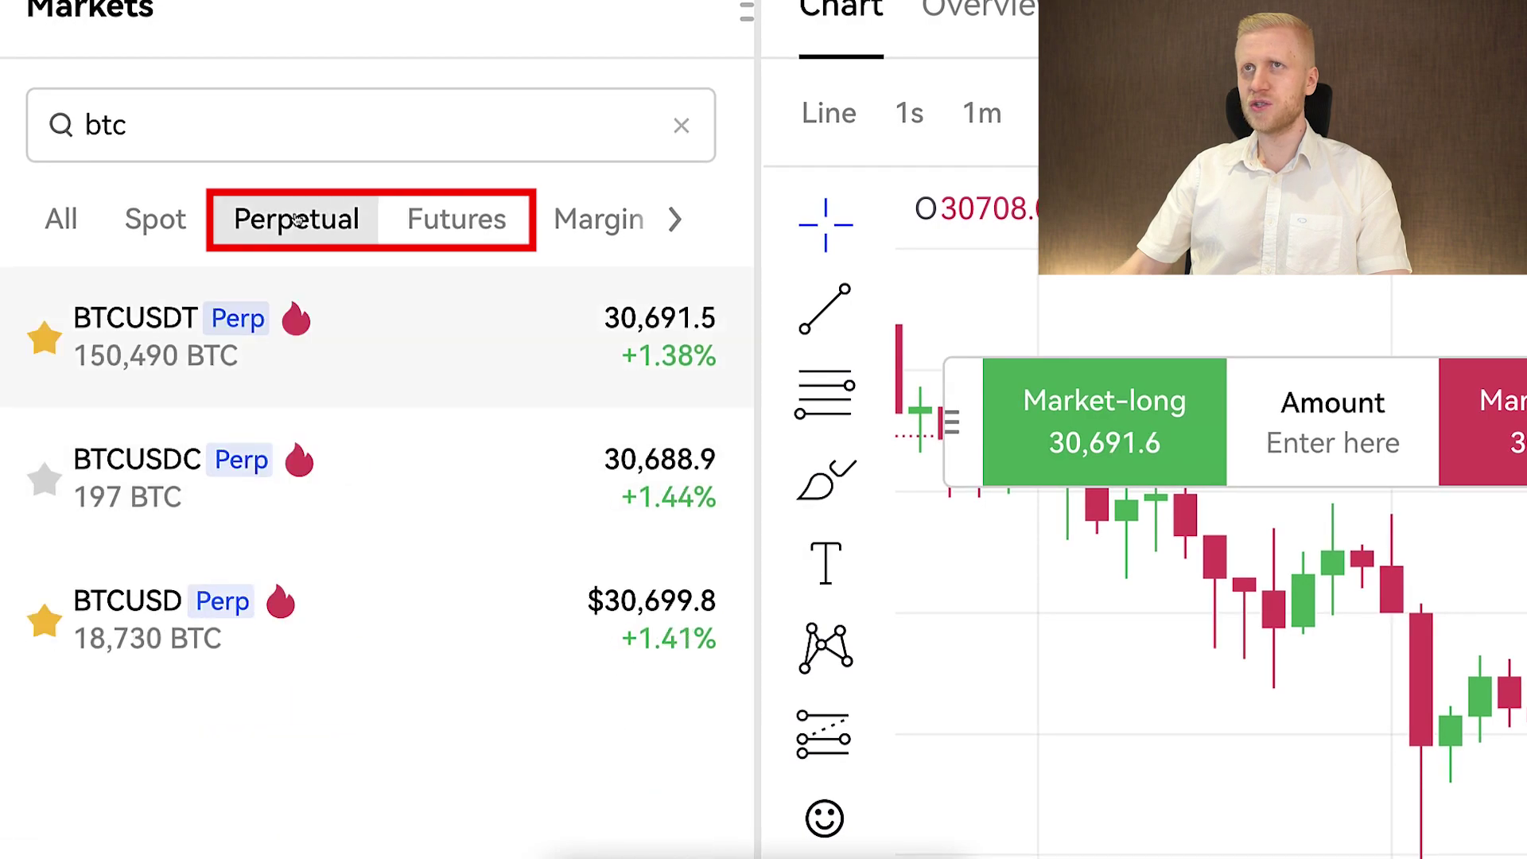
click(682, 131)
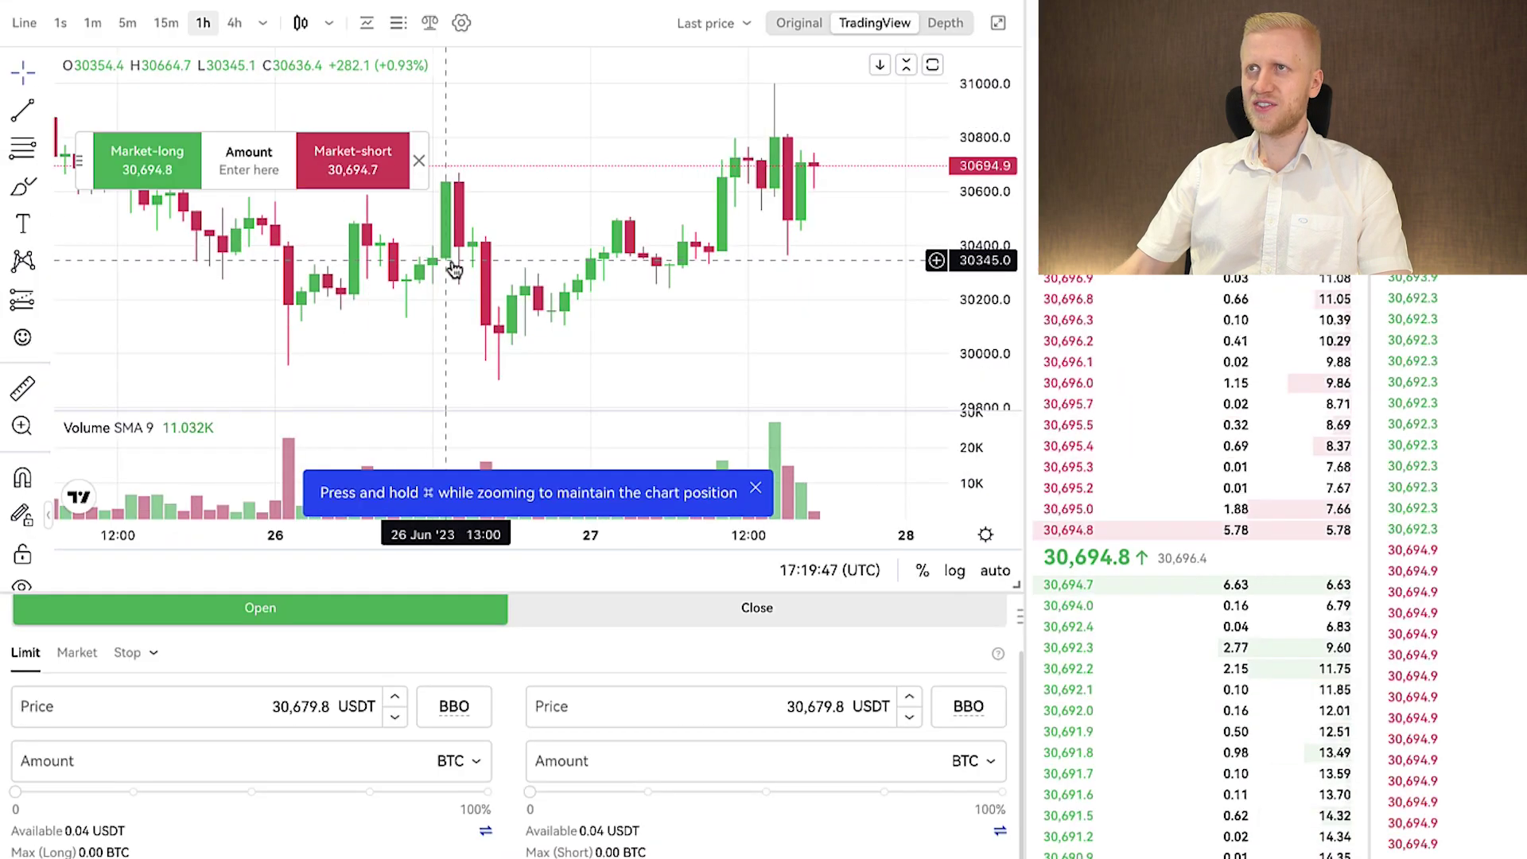
scroll(397, 223, up, 3)
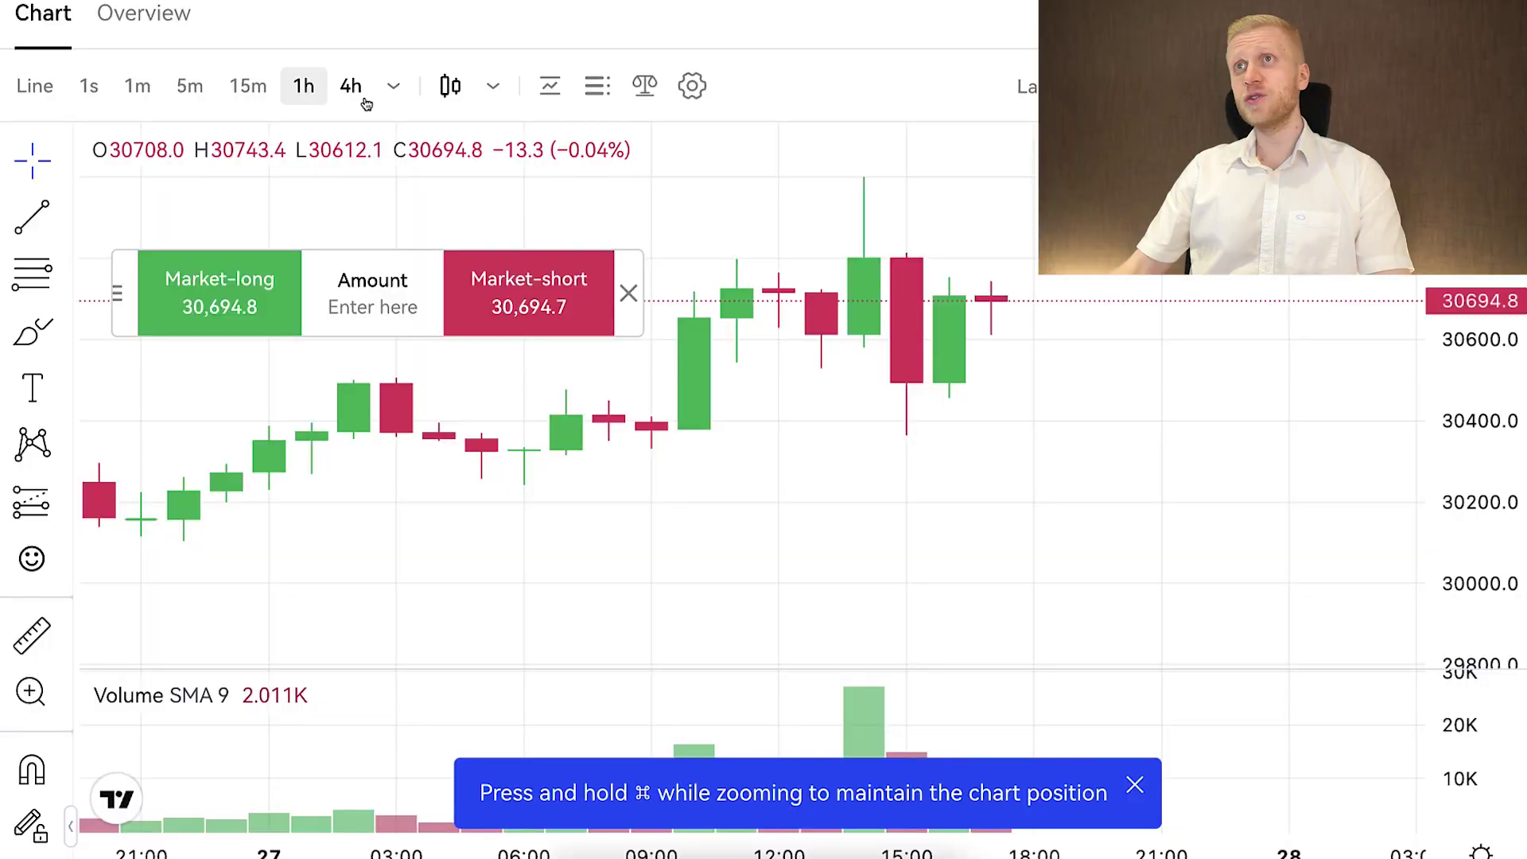
click(393, 88)
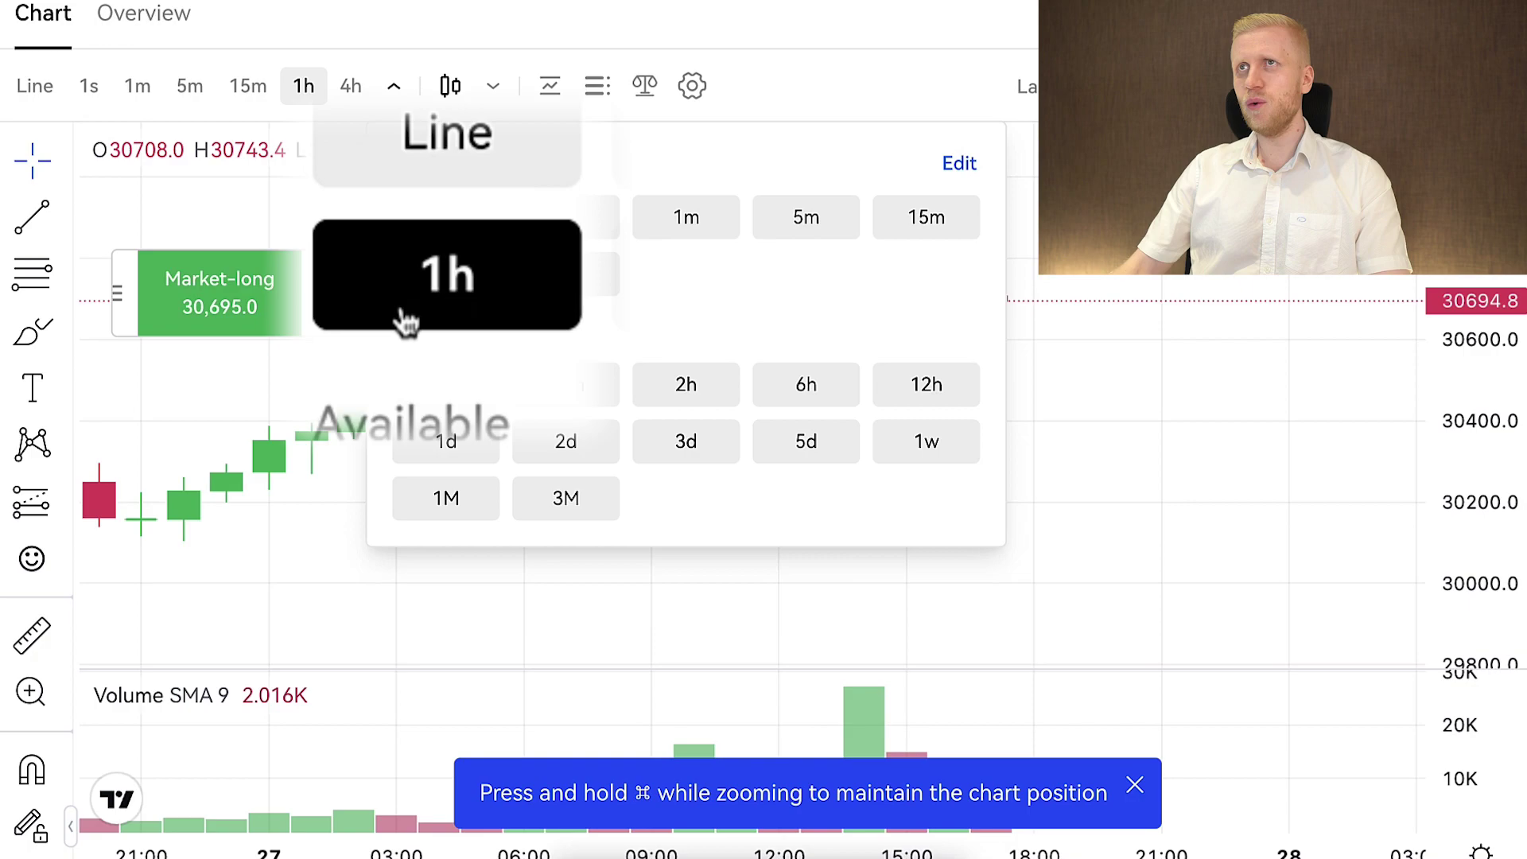
click(430, 288)
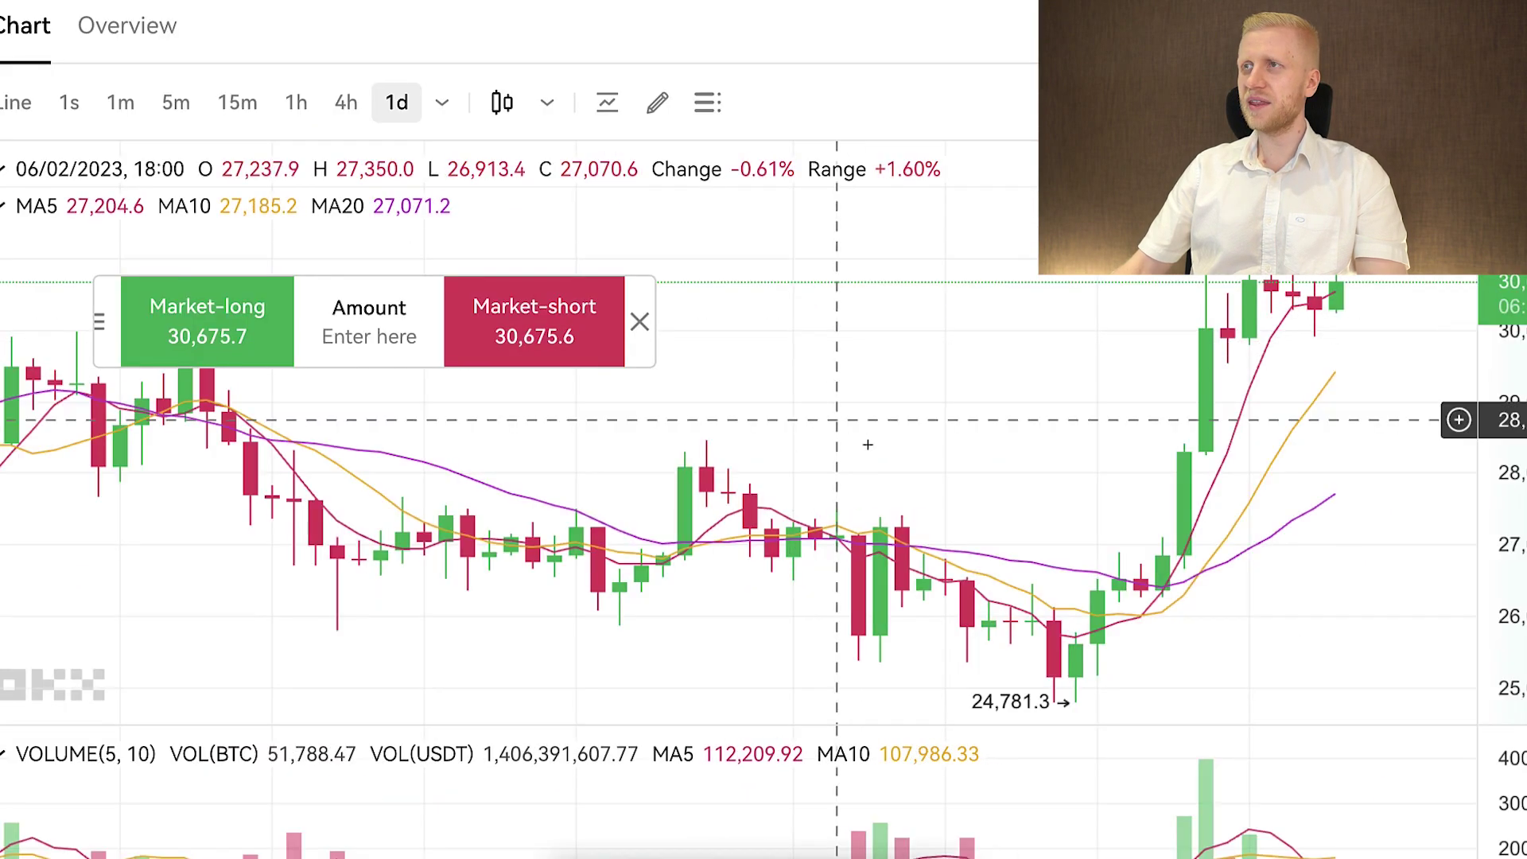
scroll(907, 503, down, 3)
scroll(700, 434, down, 5)
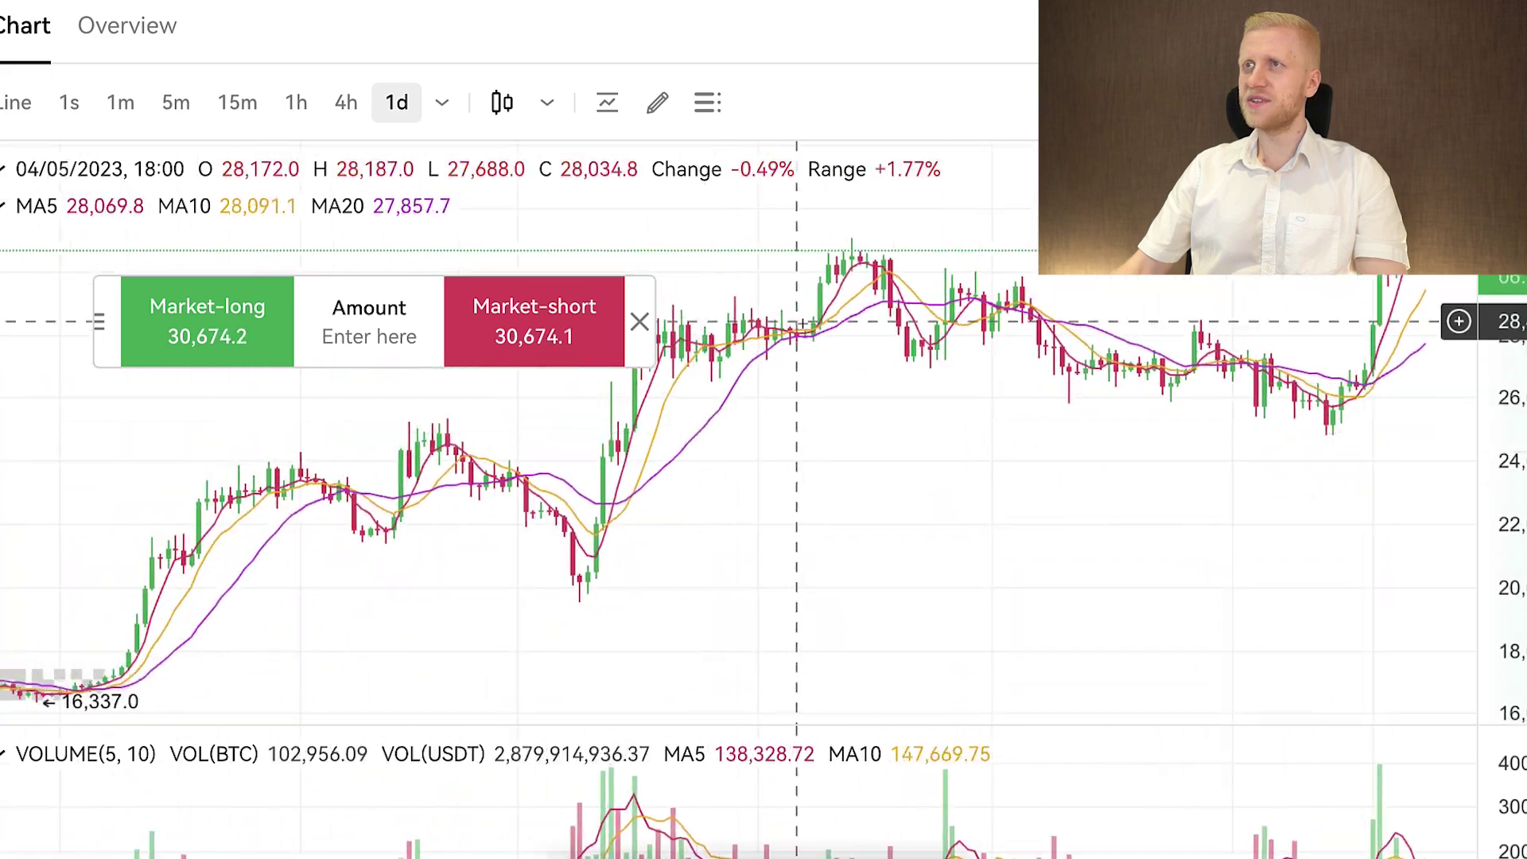
scroll(804, 304, down, 3)
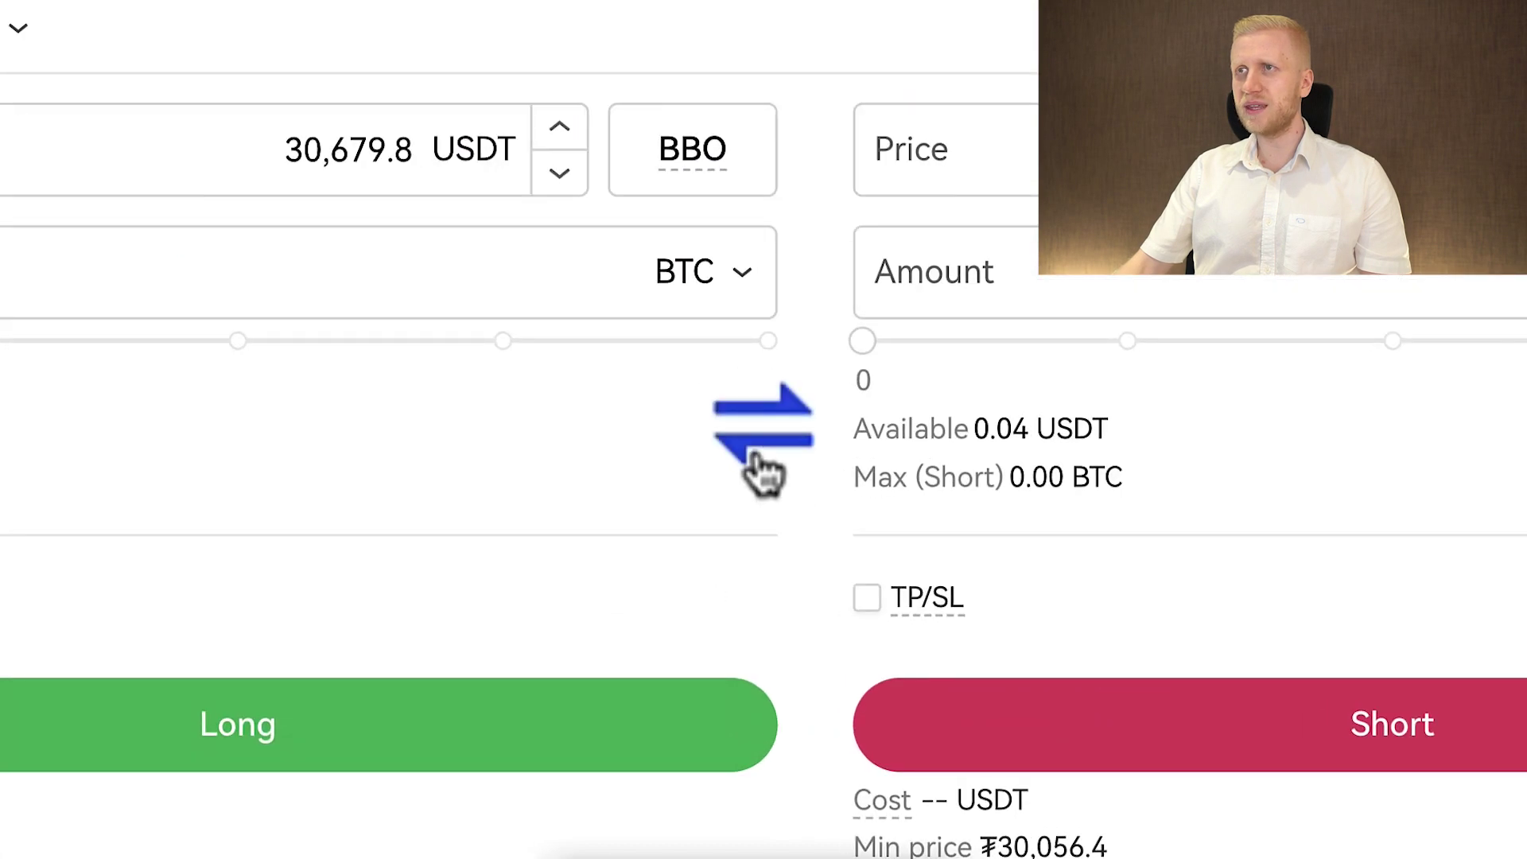
Transfer the full 3.08247905 USDT from Funding to Trading.
click(756, 460)
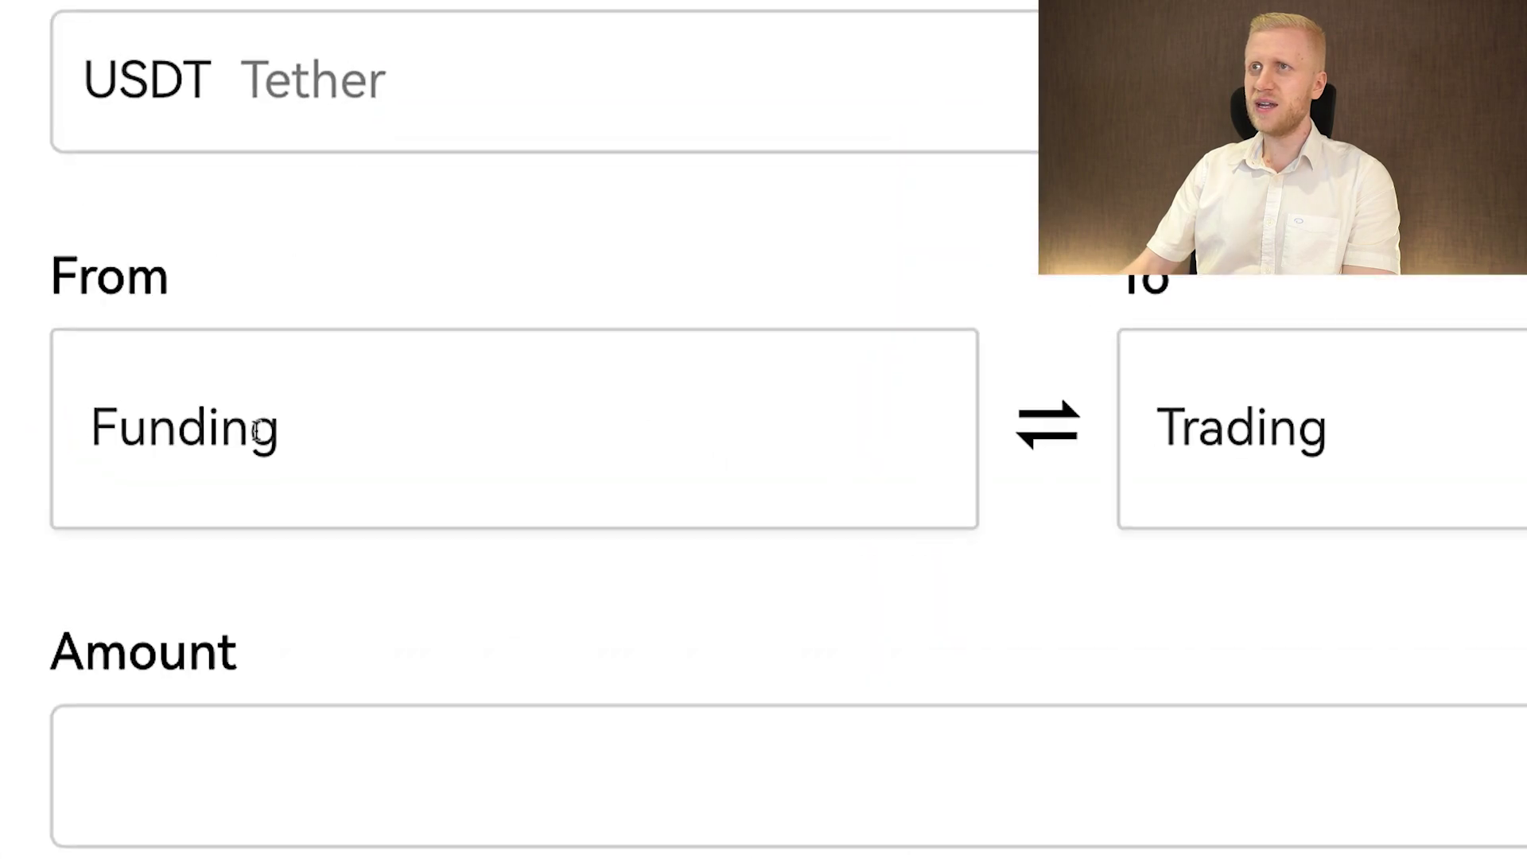
click(356, 858)
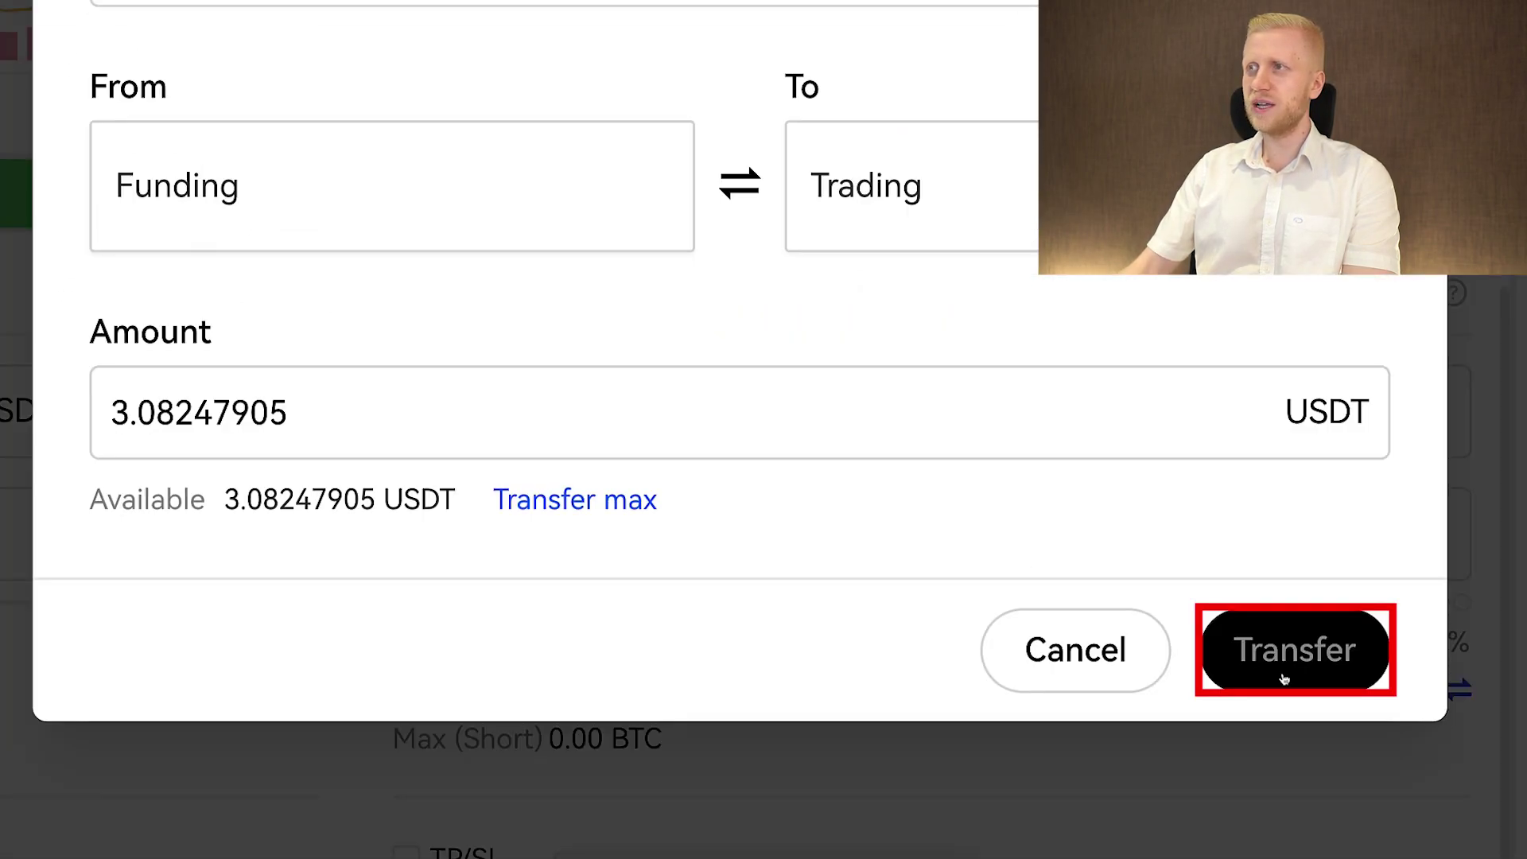
click(1284, 676)
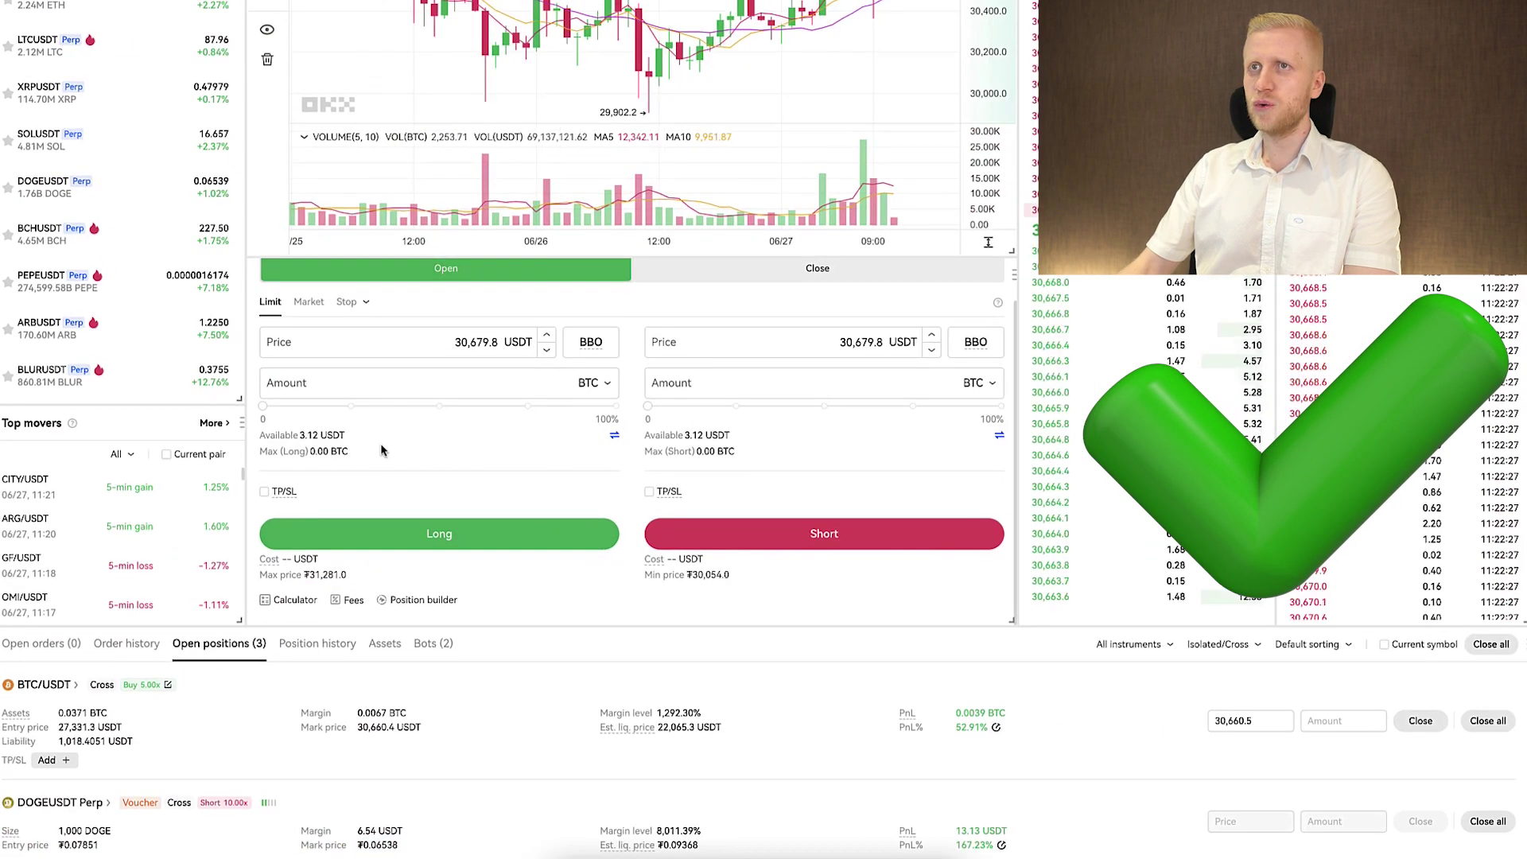
Open Adjust leverage from the 5.00x bar on BTCUSDT Perp and browse the presets.
scroll(381, 450, up, 5)
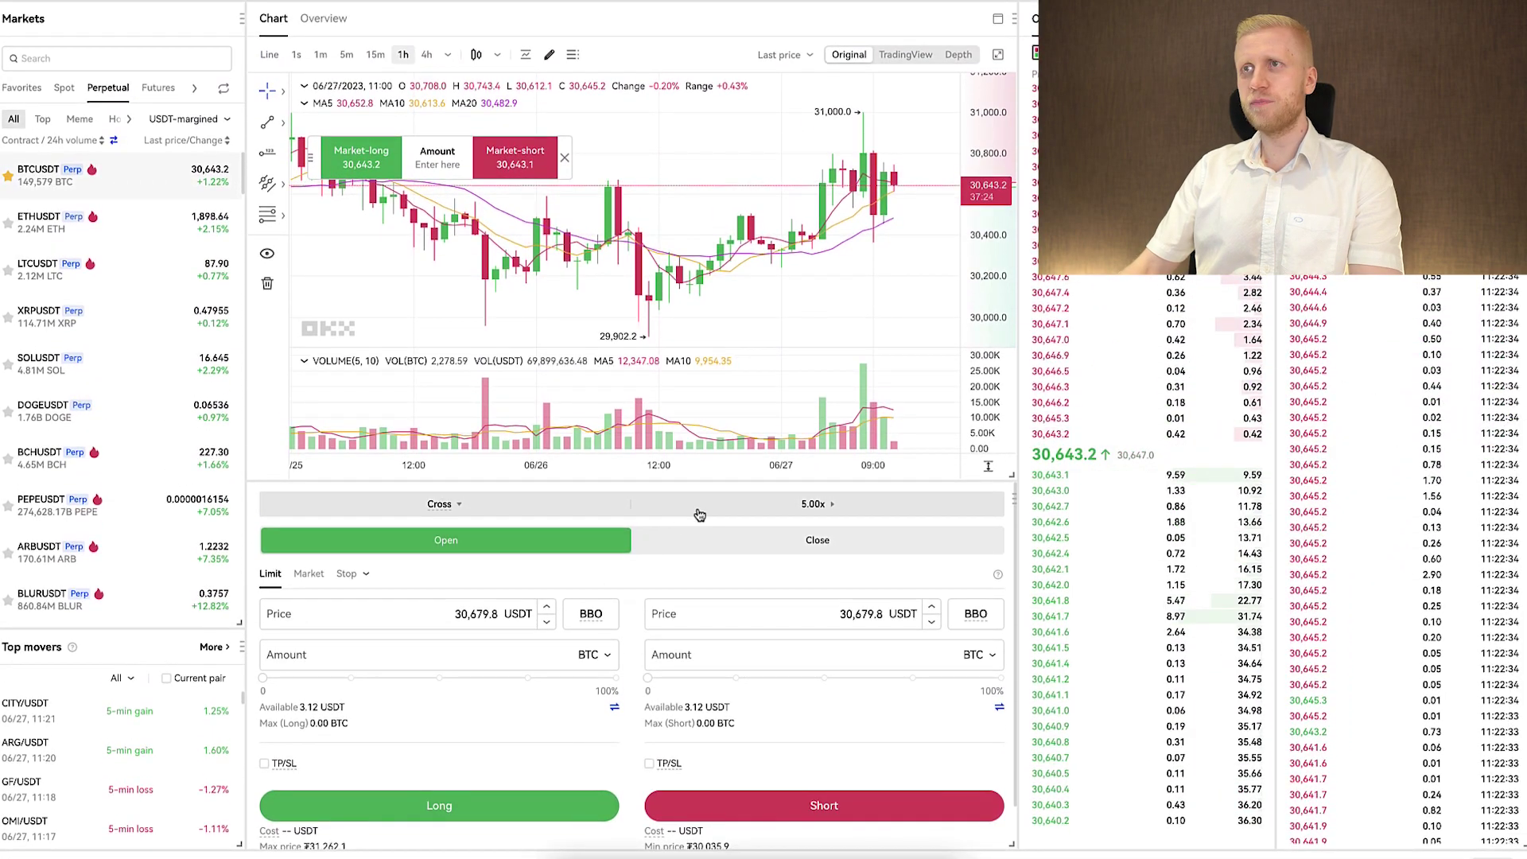
click(743, 509)
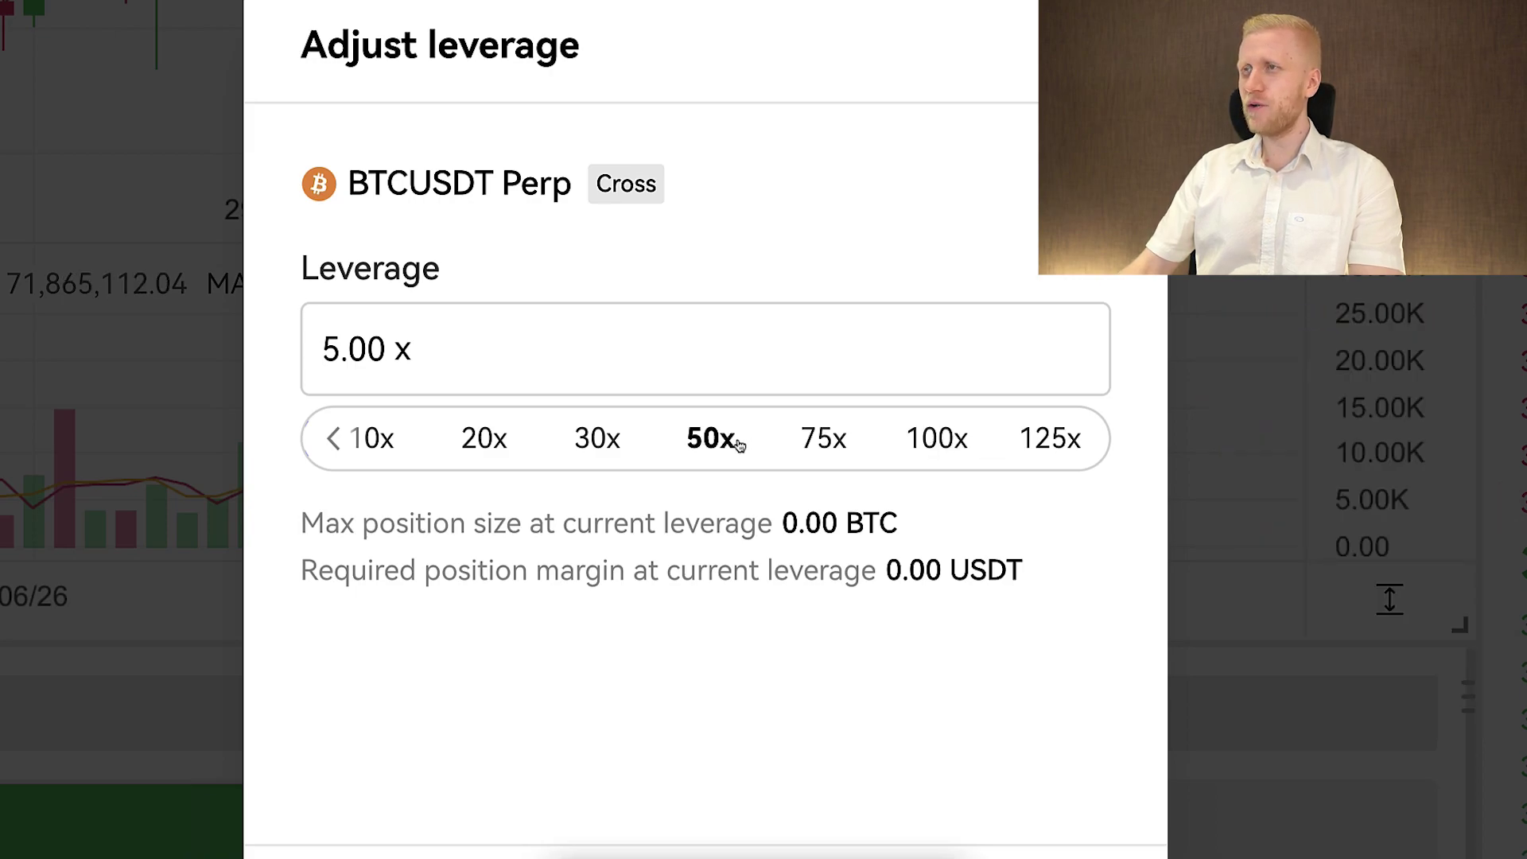
scroll(850, 450, left, 2)
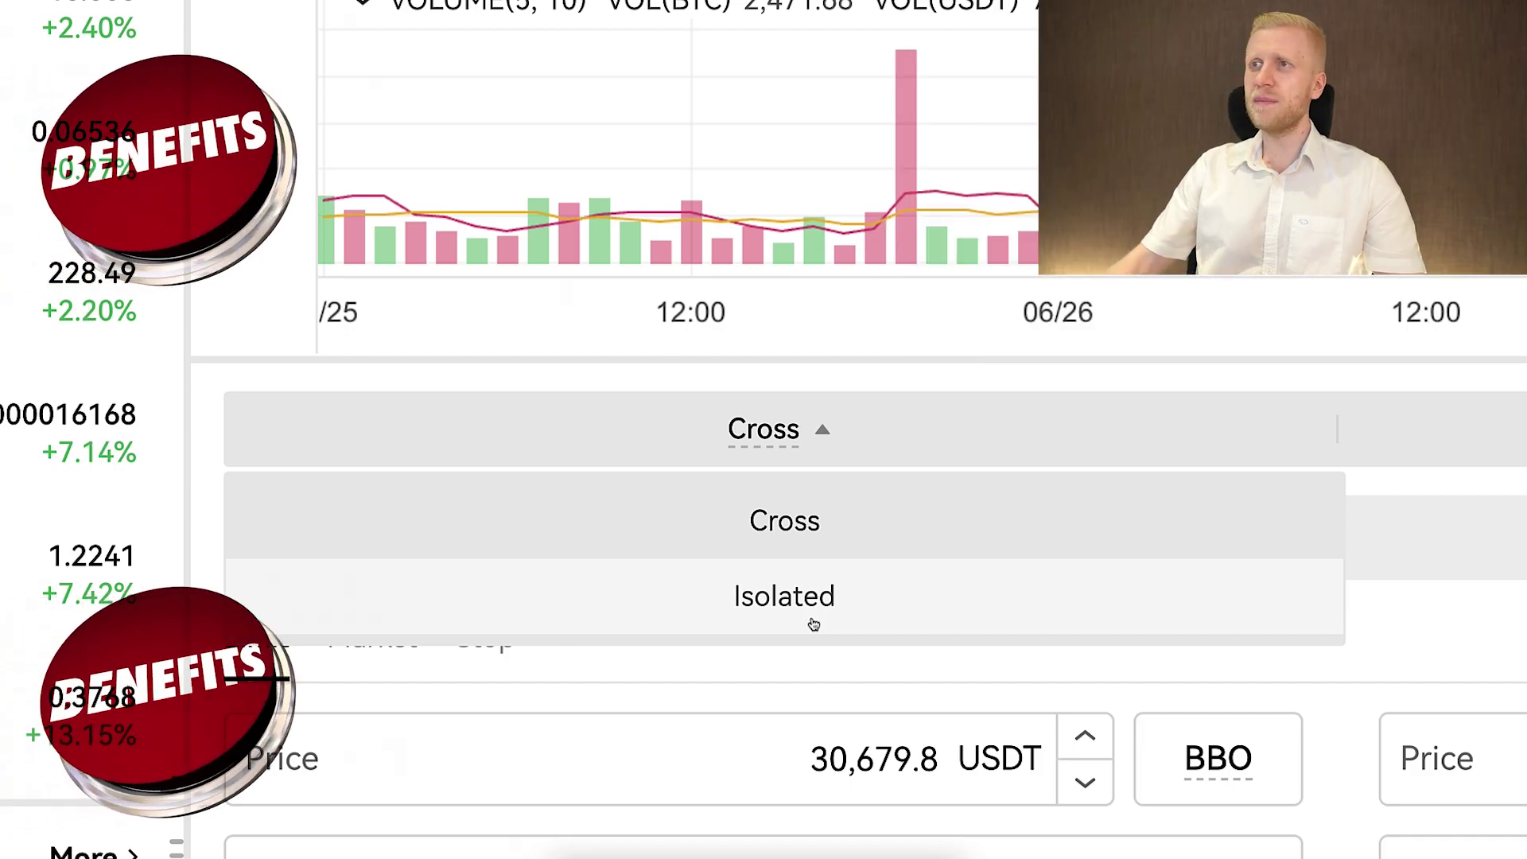
Keep Cross margin, compare Stop and Market order types, and return to a Limit order.
click(812, 522)
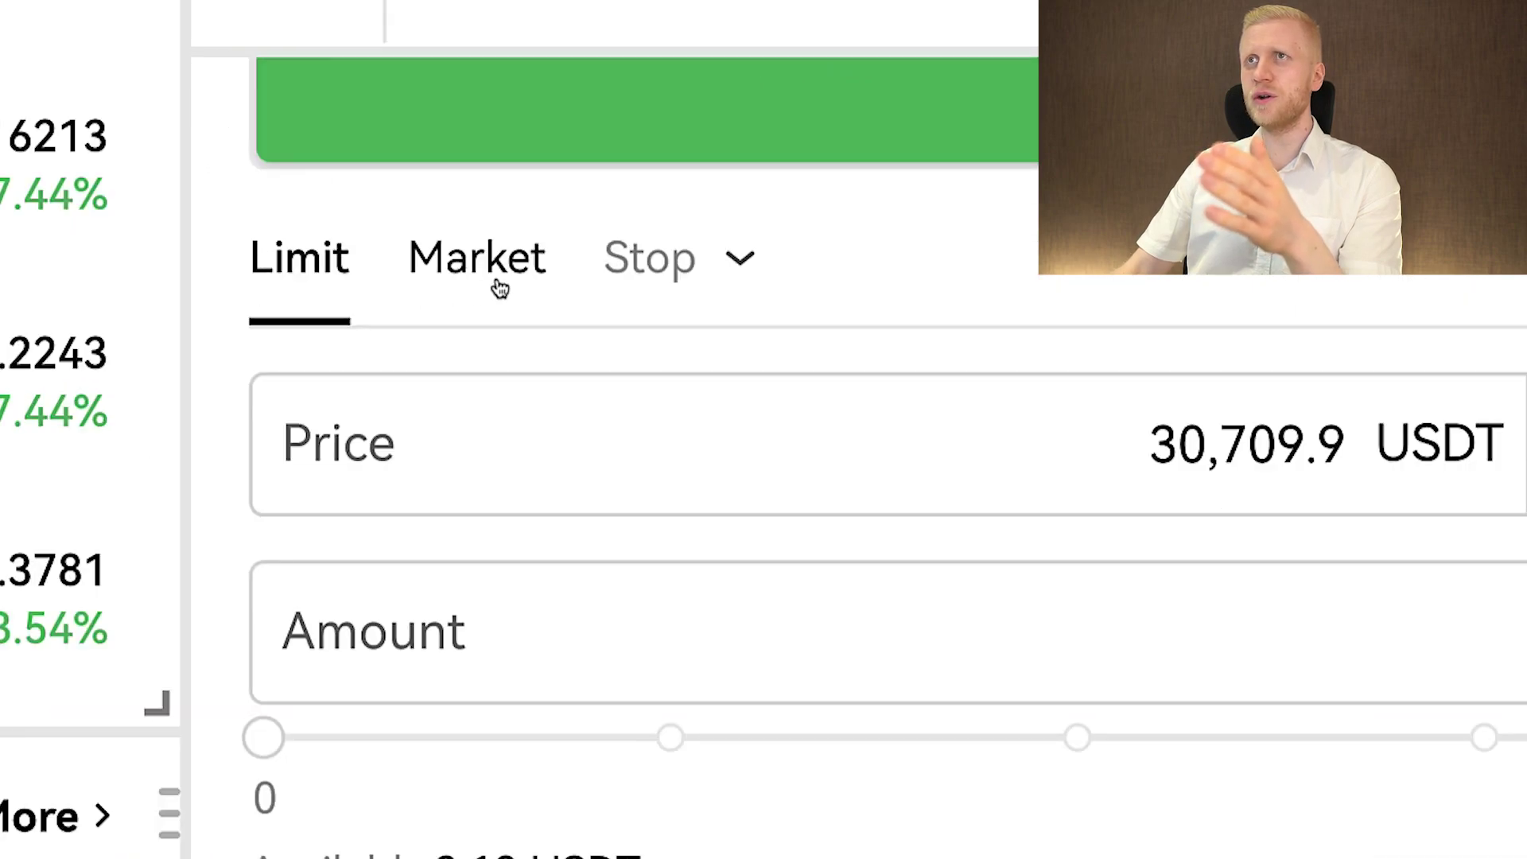
click(739, 263)
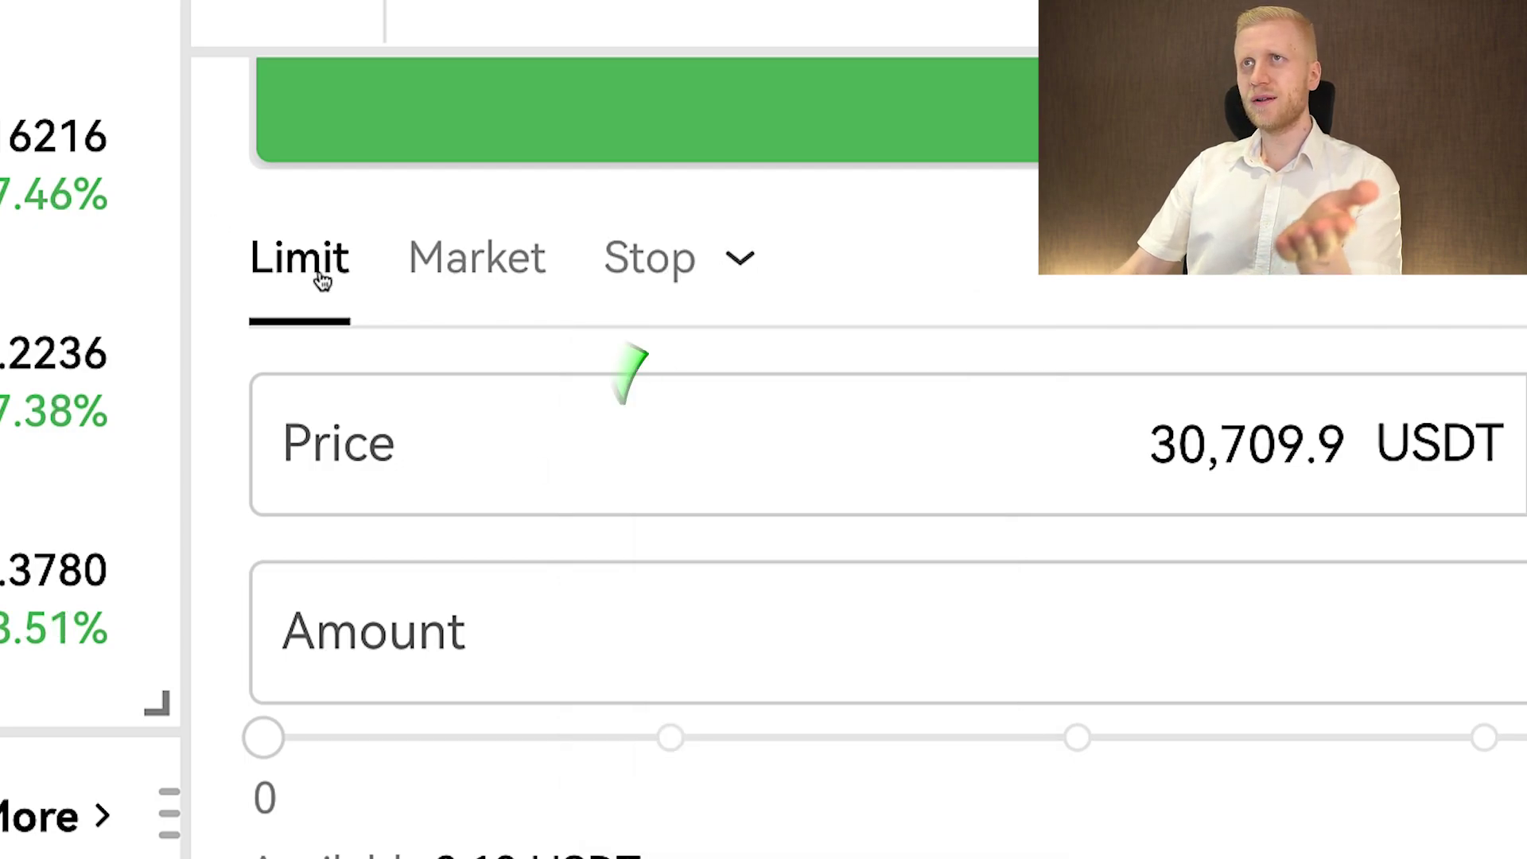
click(505, 280)
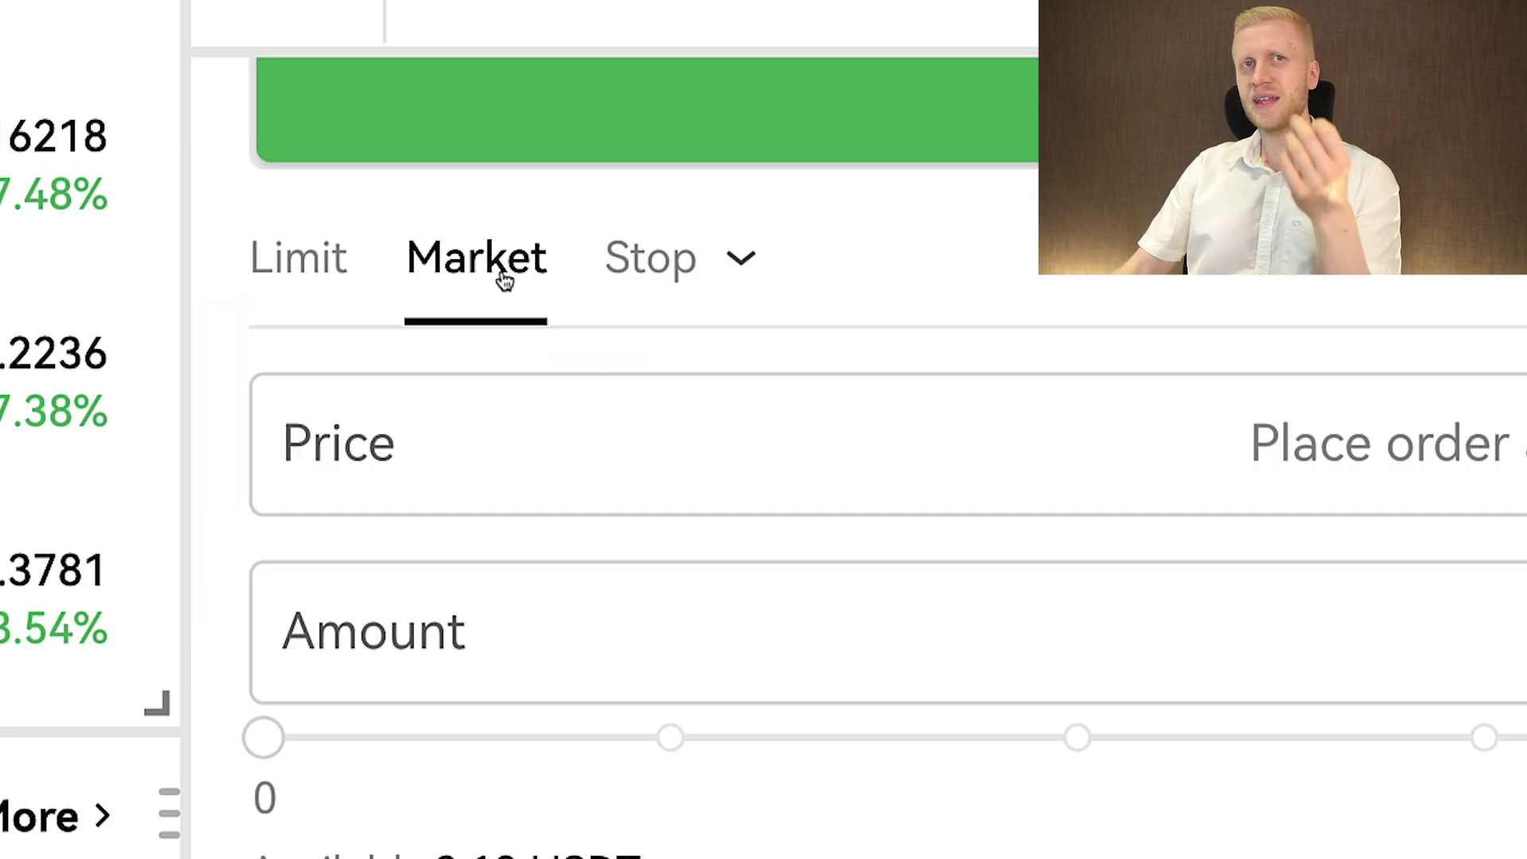
click(330, 277)
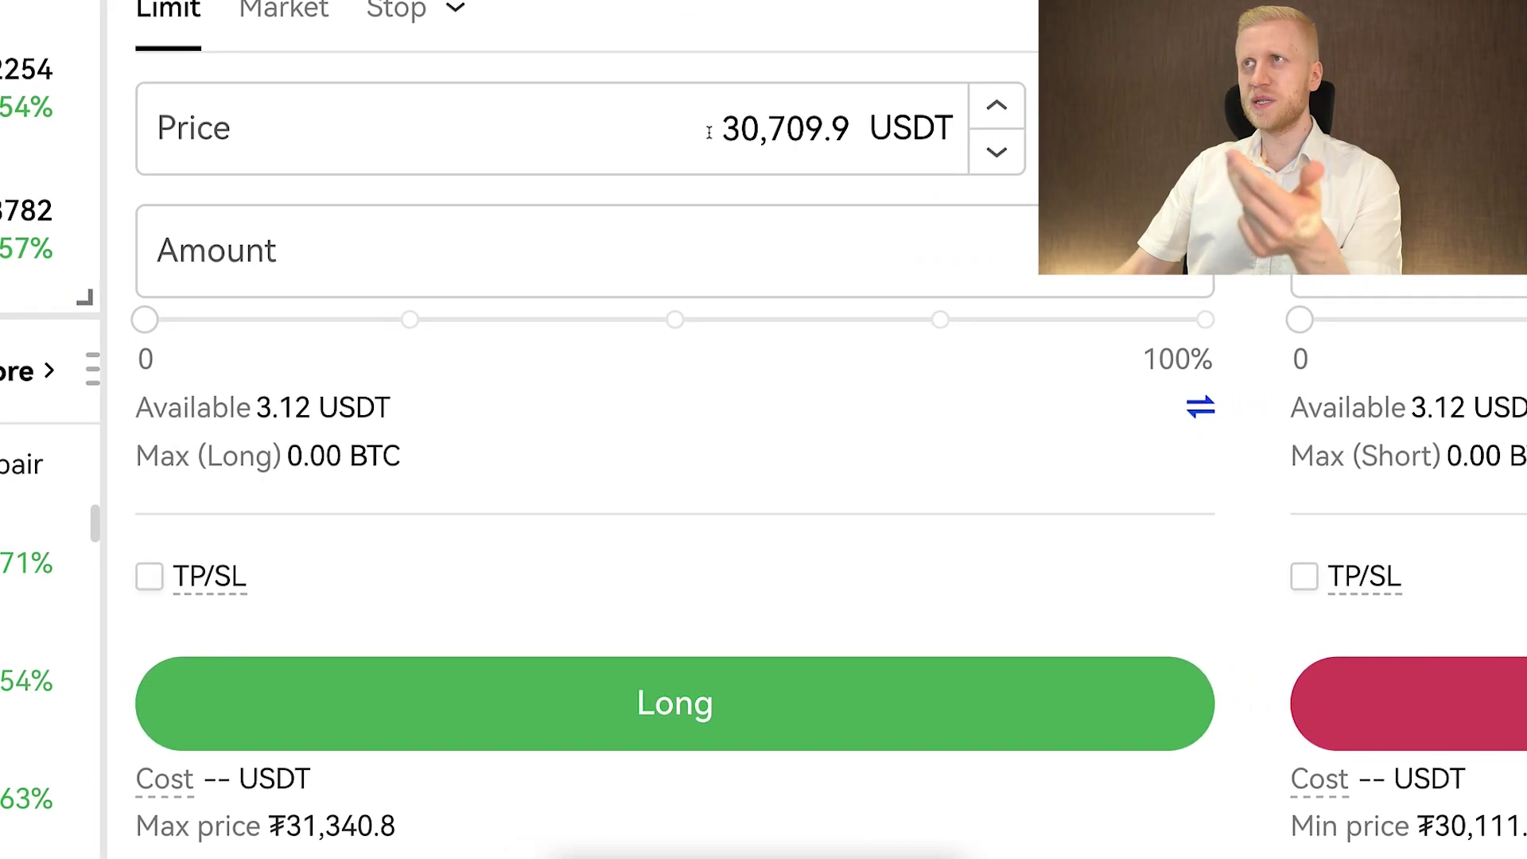
scroll(408, 42, up, 4)
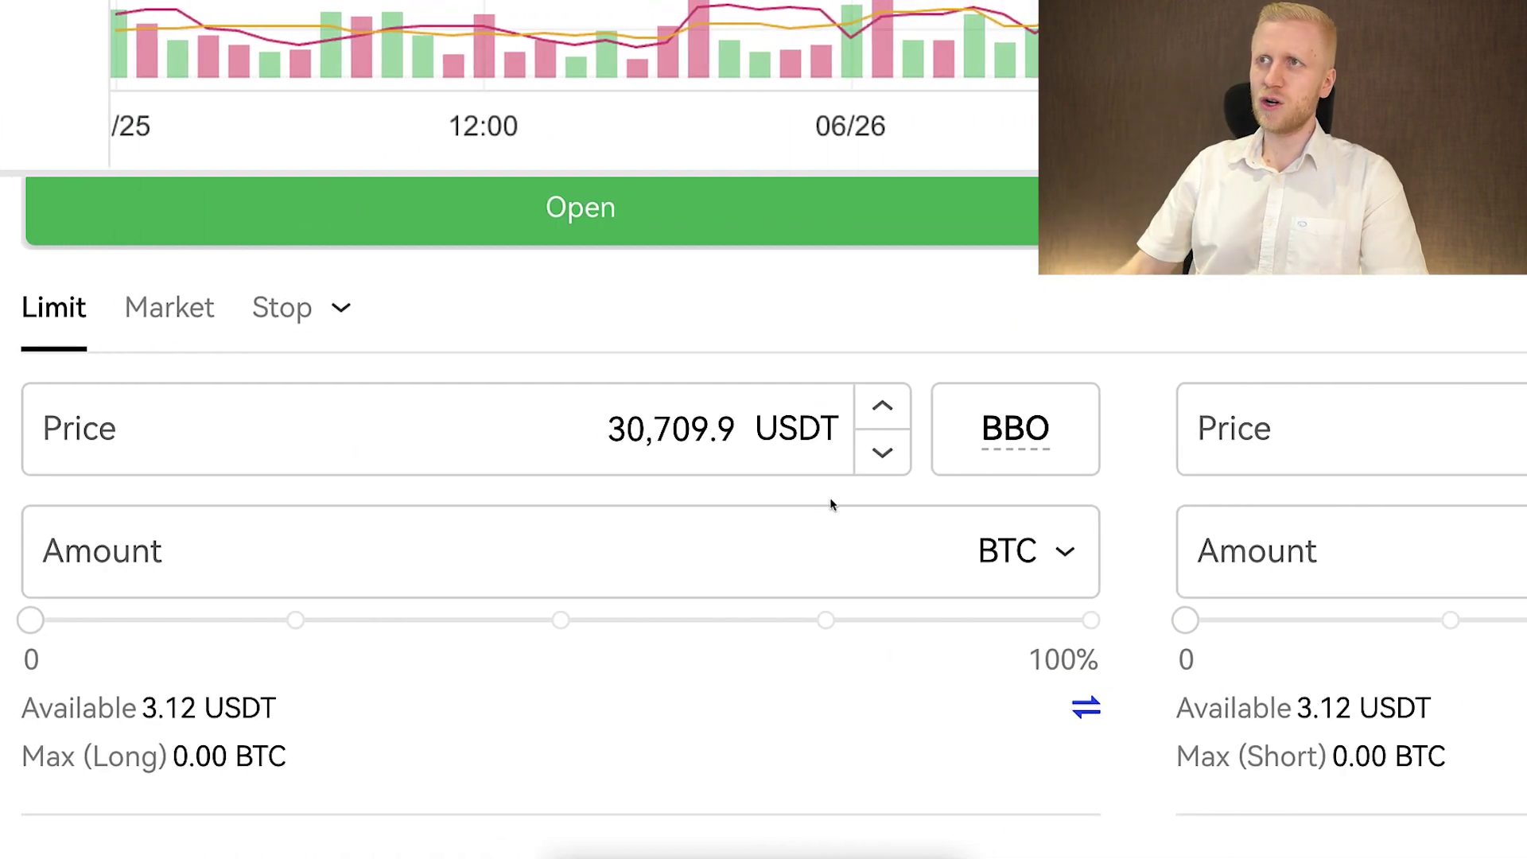
Set the Long limit price to 30,000 USDT and size the amount at 46% (60.00 USDT).
double_click(715, 448)
text(300)
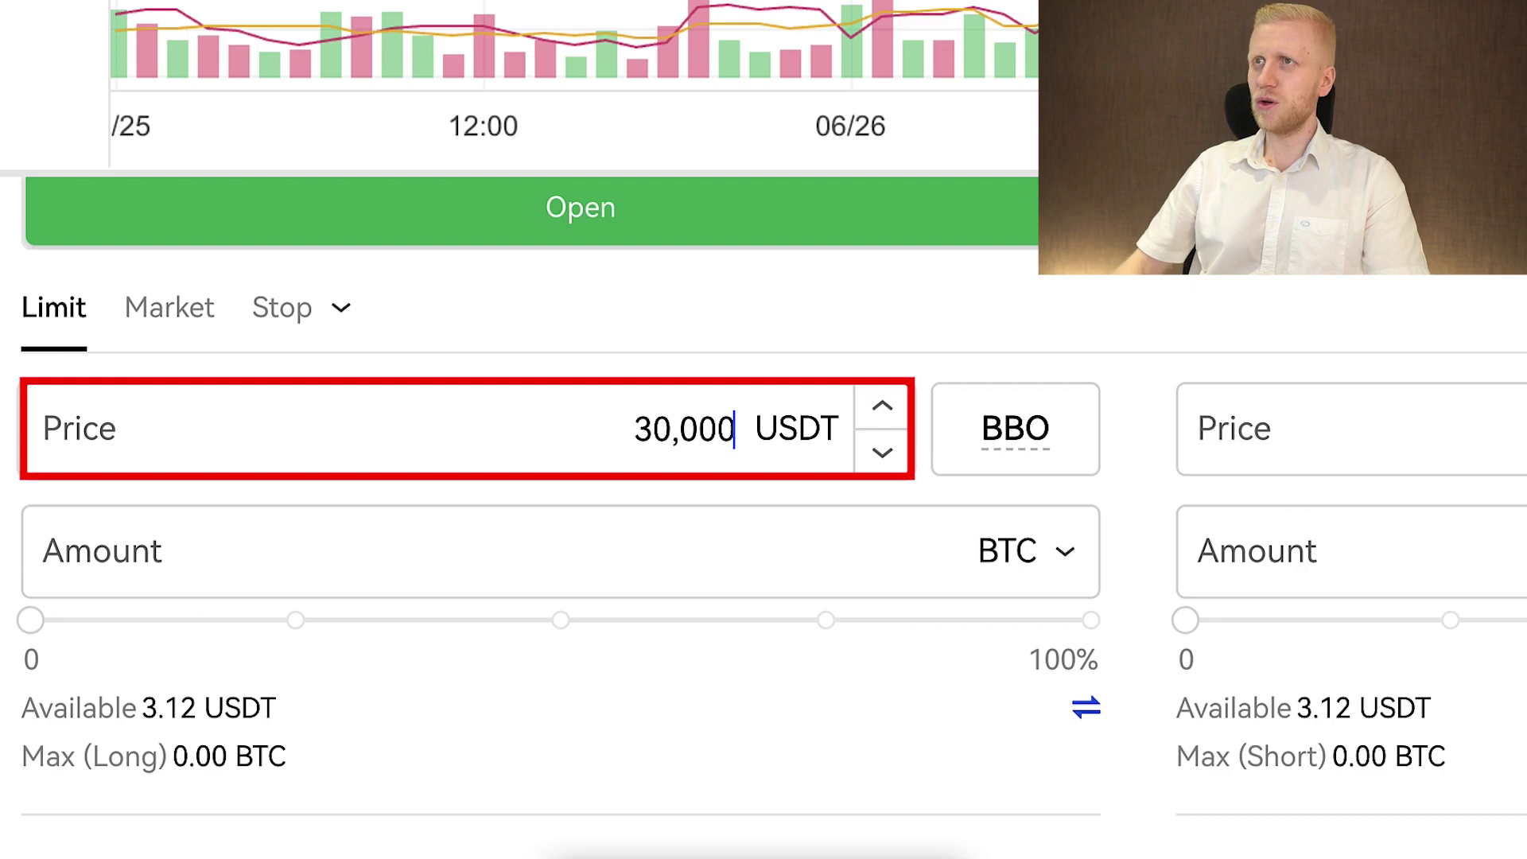
drag(34, 613, 514, 685)
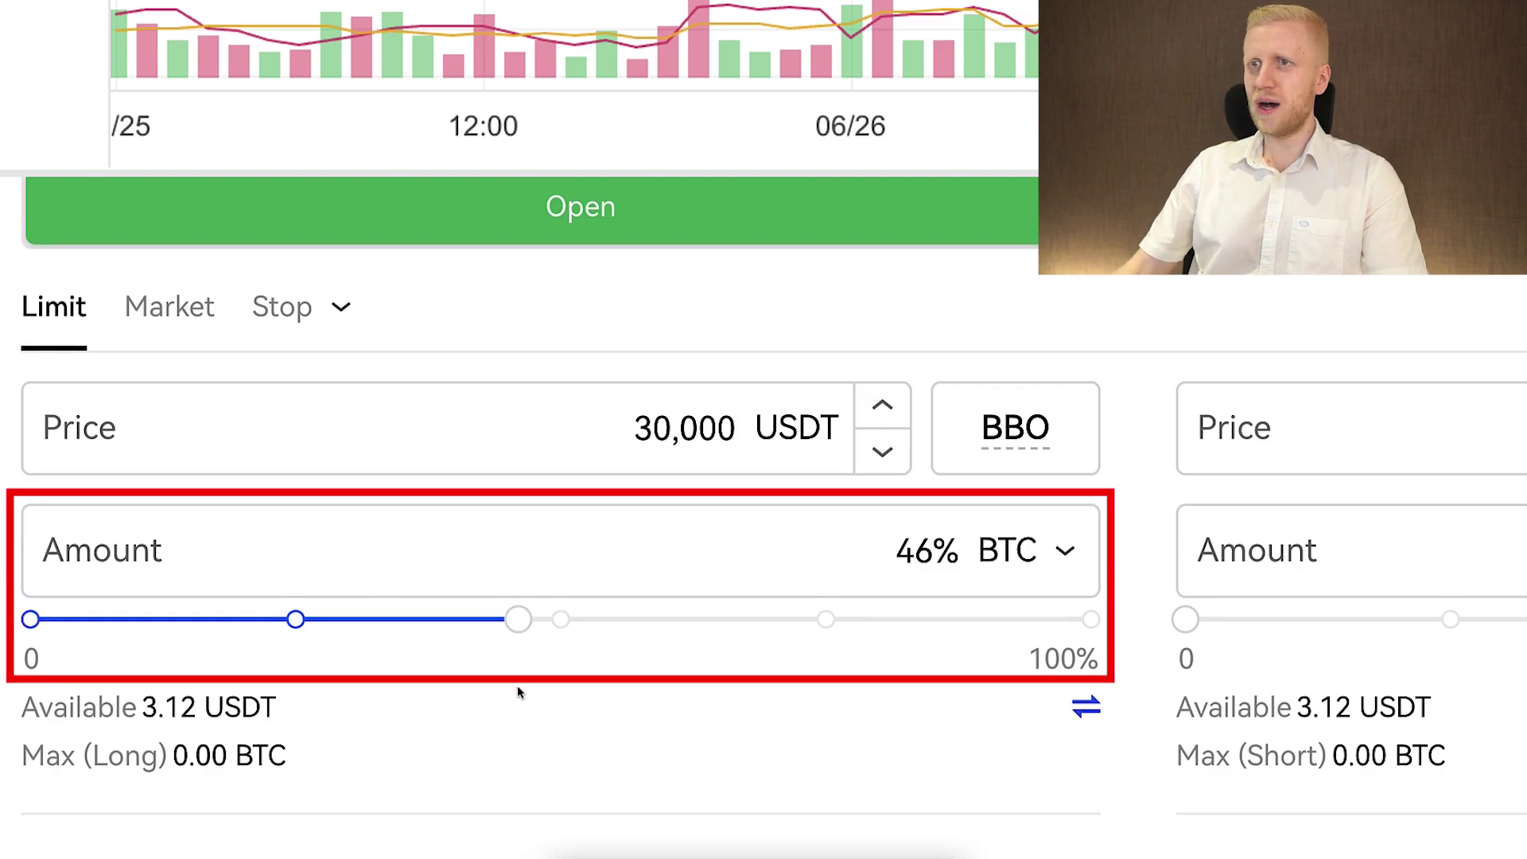
scroll(517, 695, down, 5)
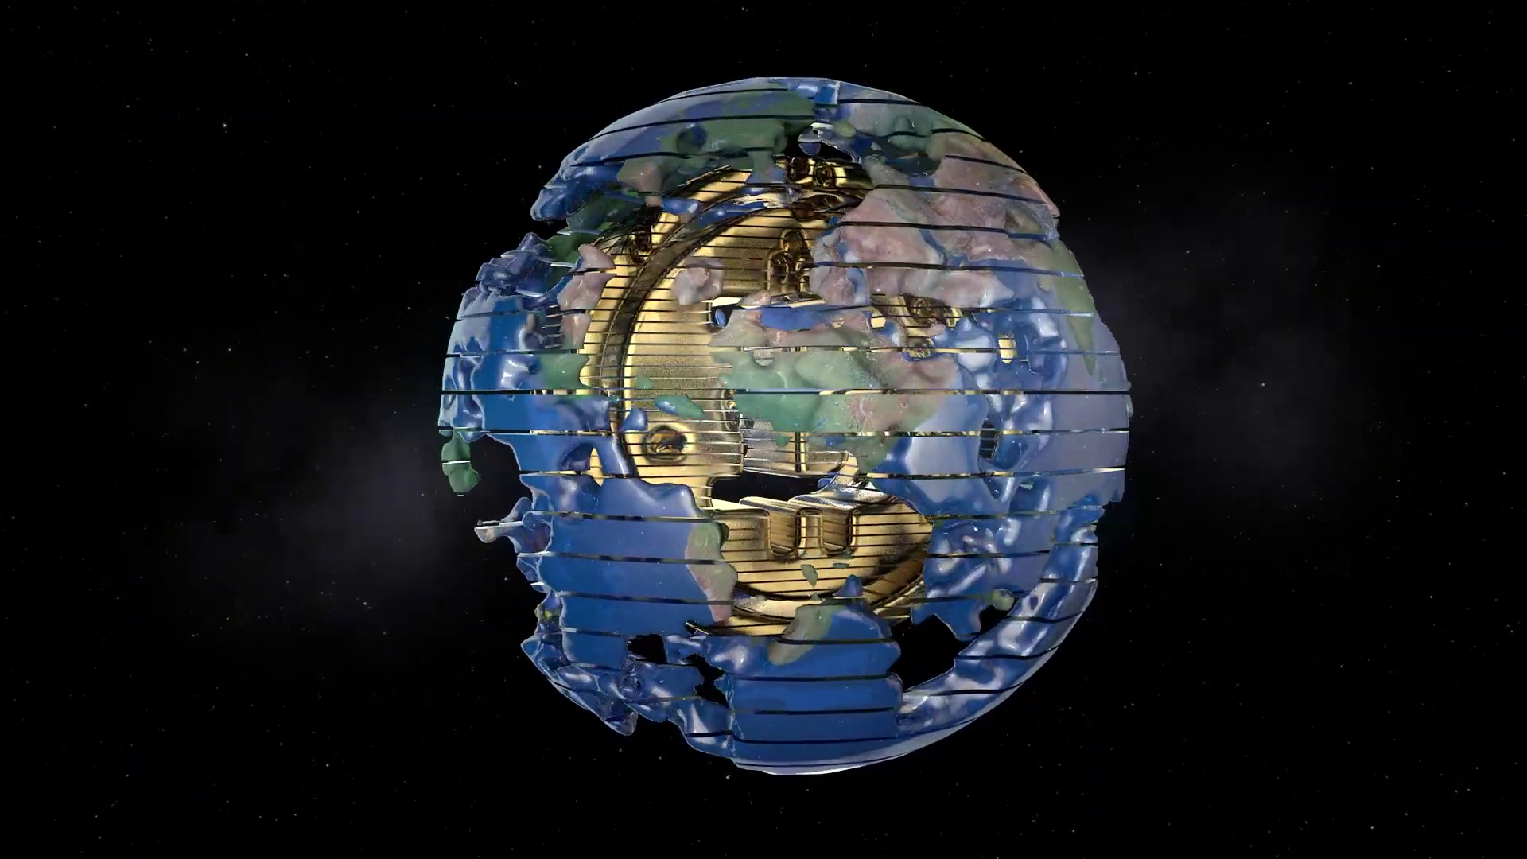
Replace the Short form's price with a new 31,000 USDT limit value.
drag(792, 126, 918, 127)
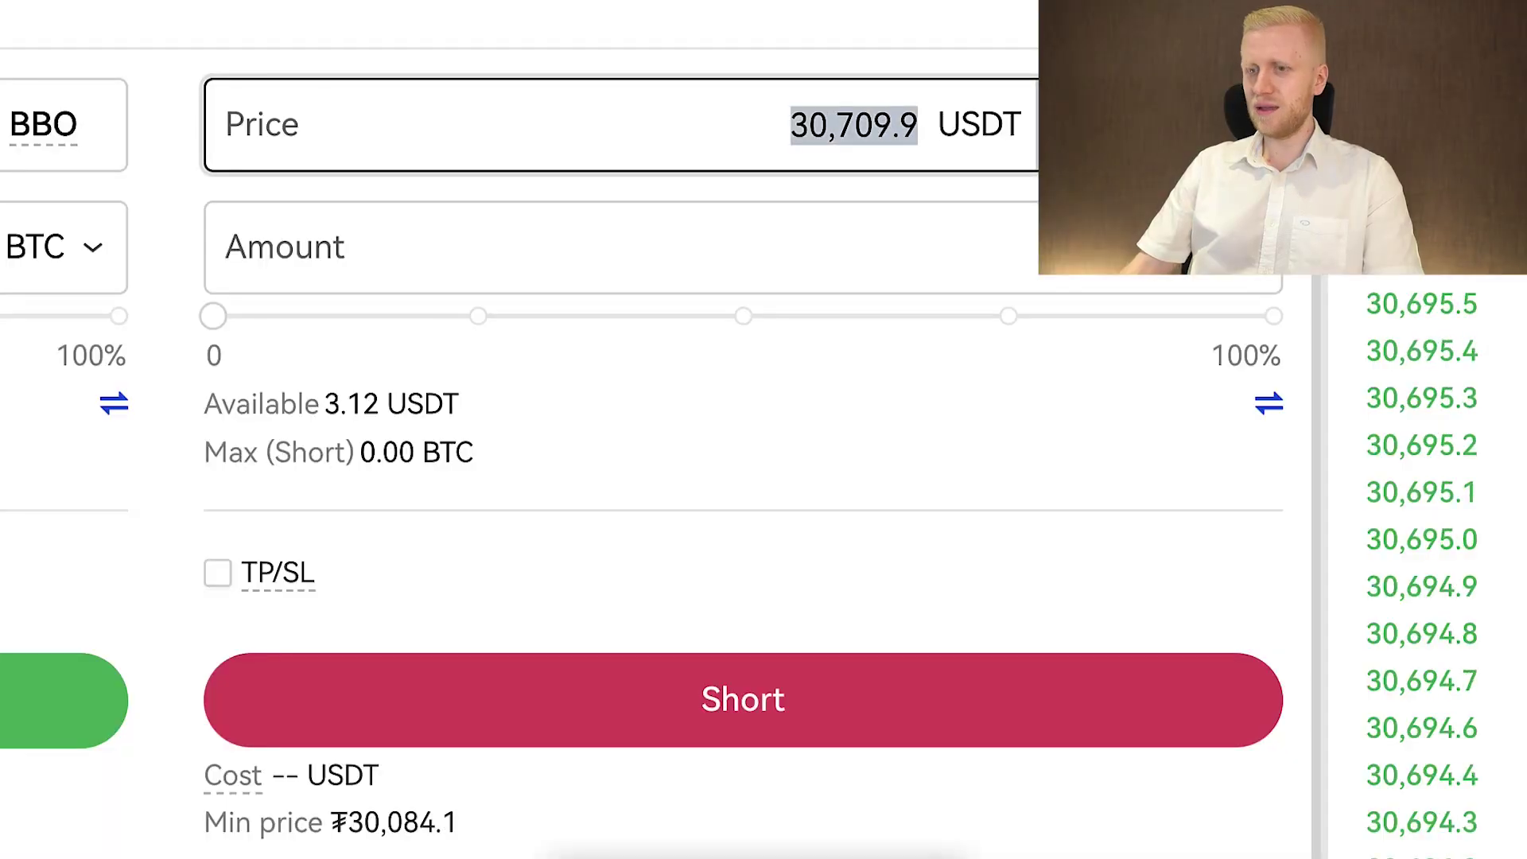
text(3)
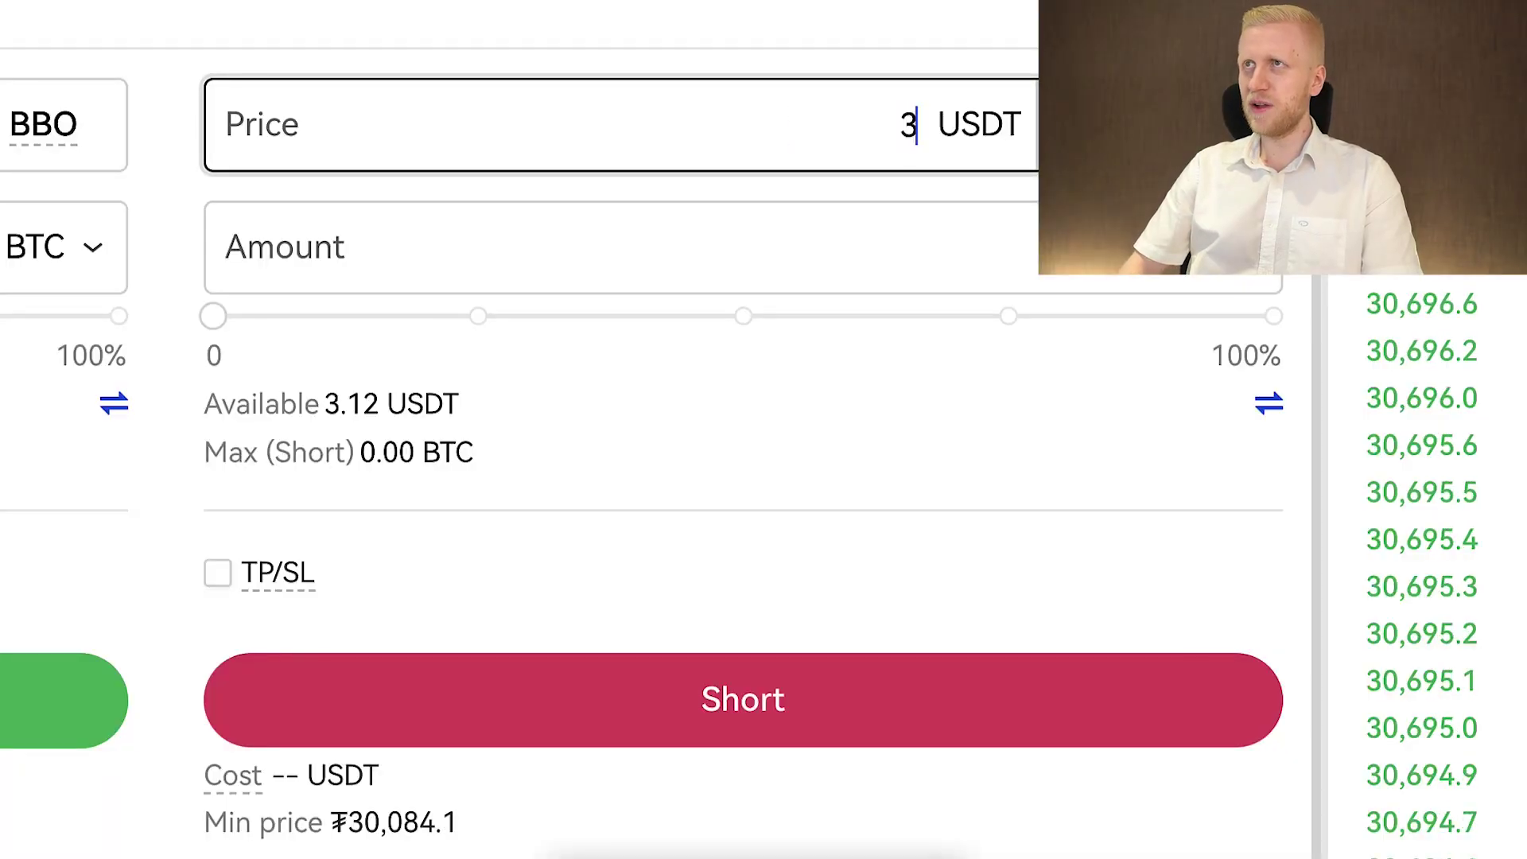
text(1)
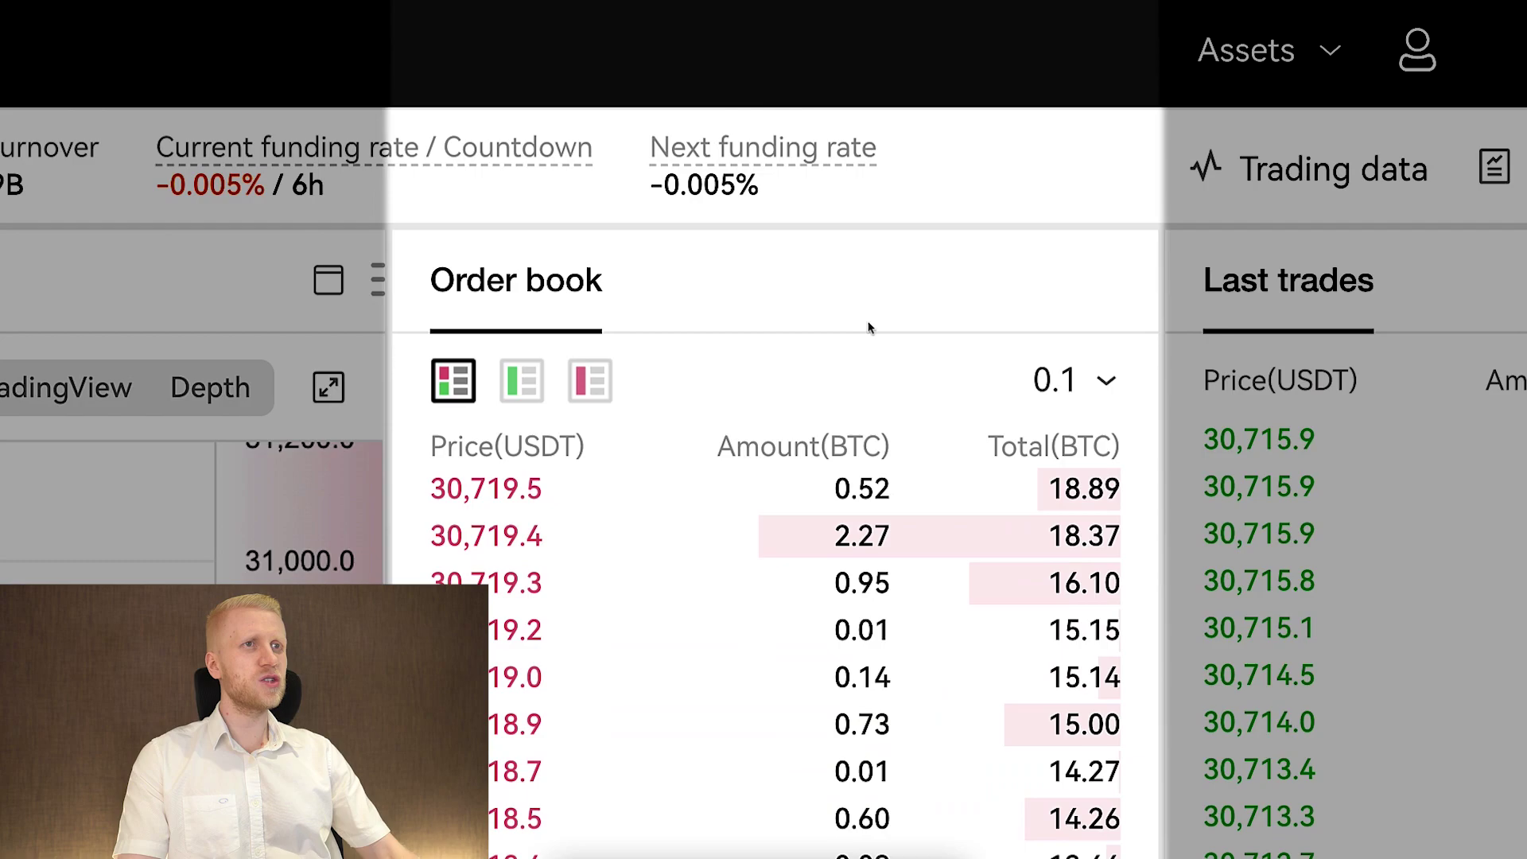
scroll(971, 433, down, 10)
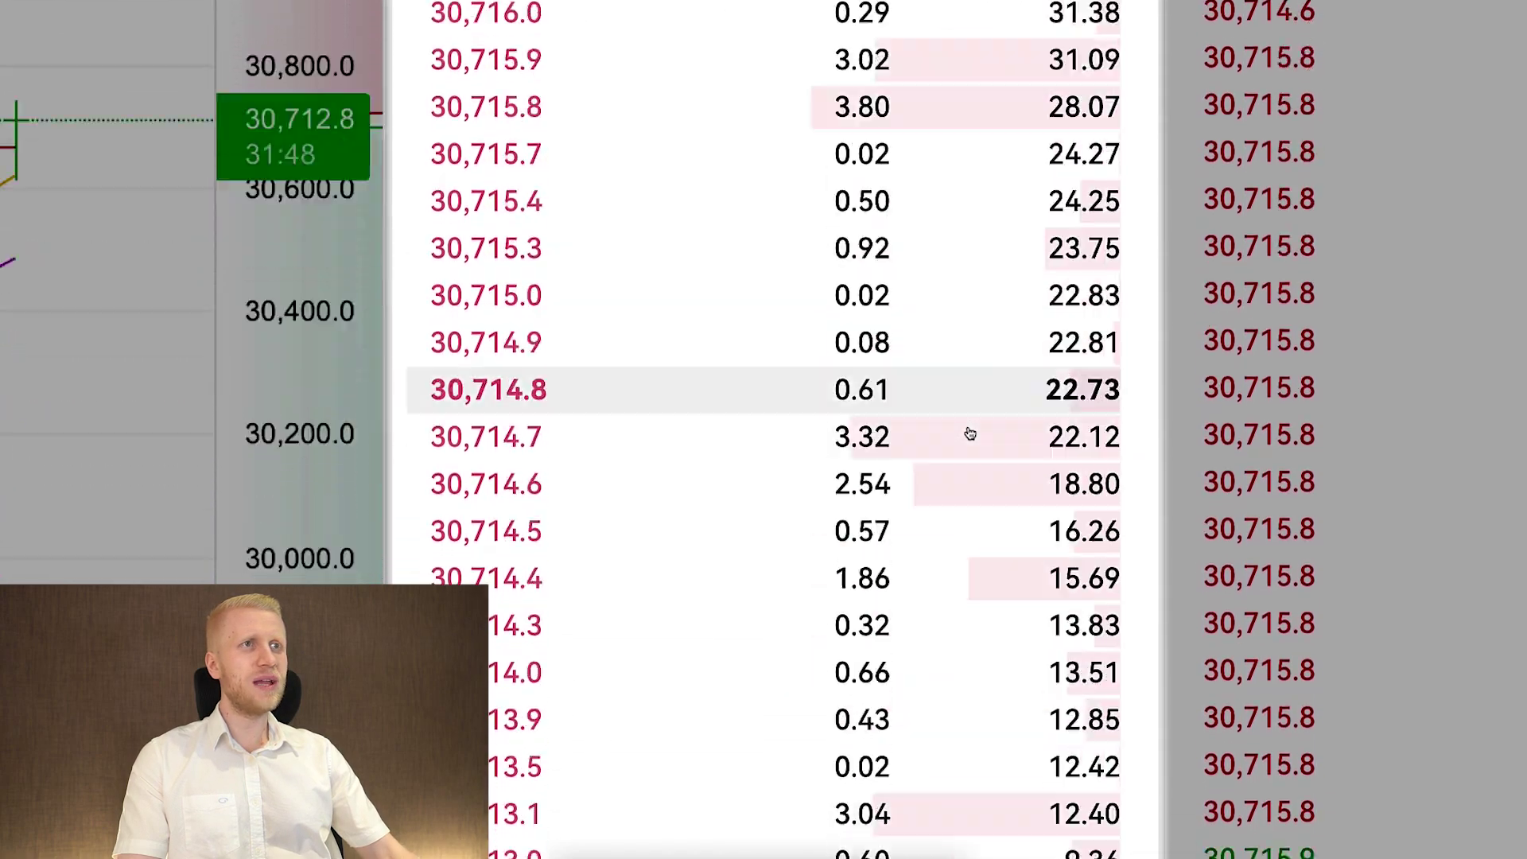
scroll(971, 433, down, 5)
scroll(962, 419, up, 15)
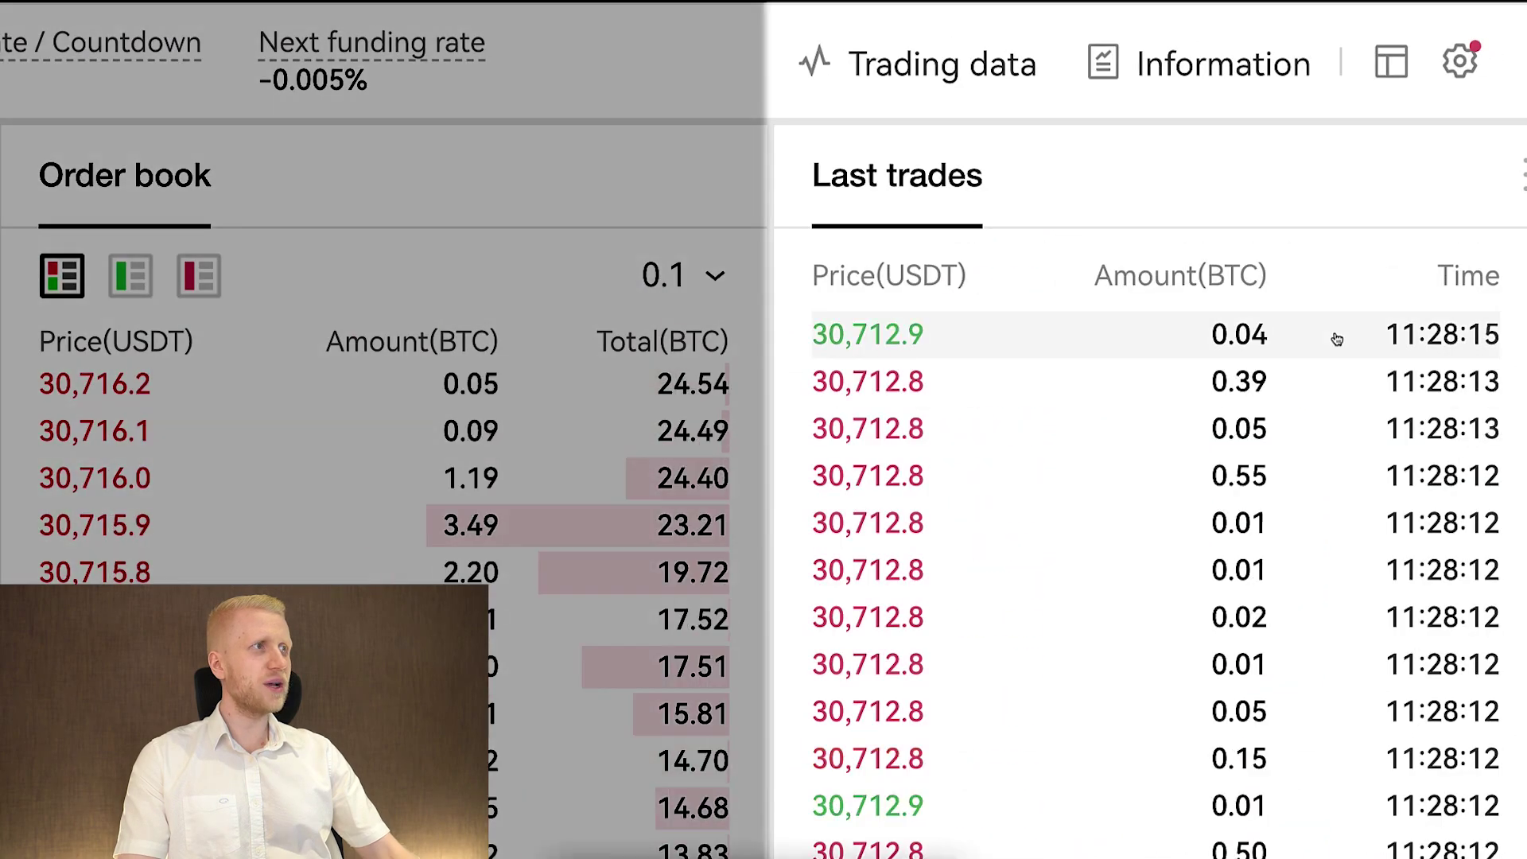
scroll(1464, 142, down, 3)
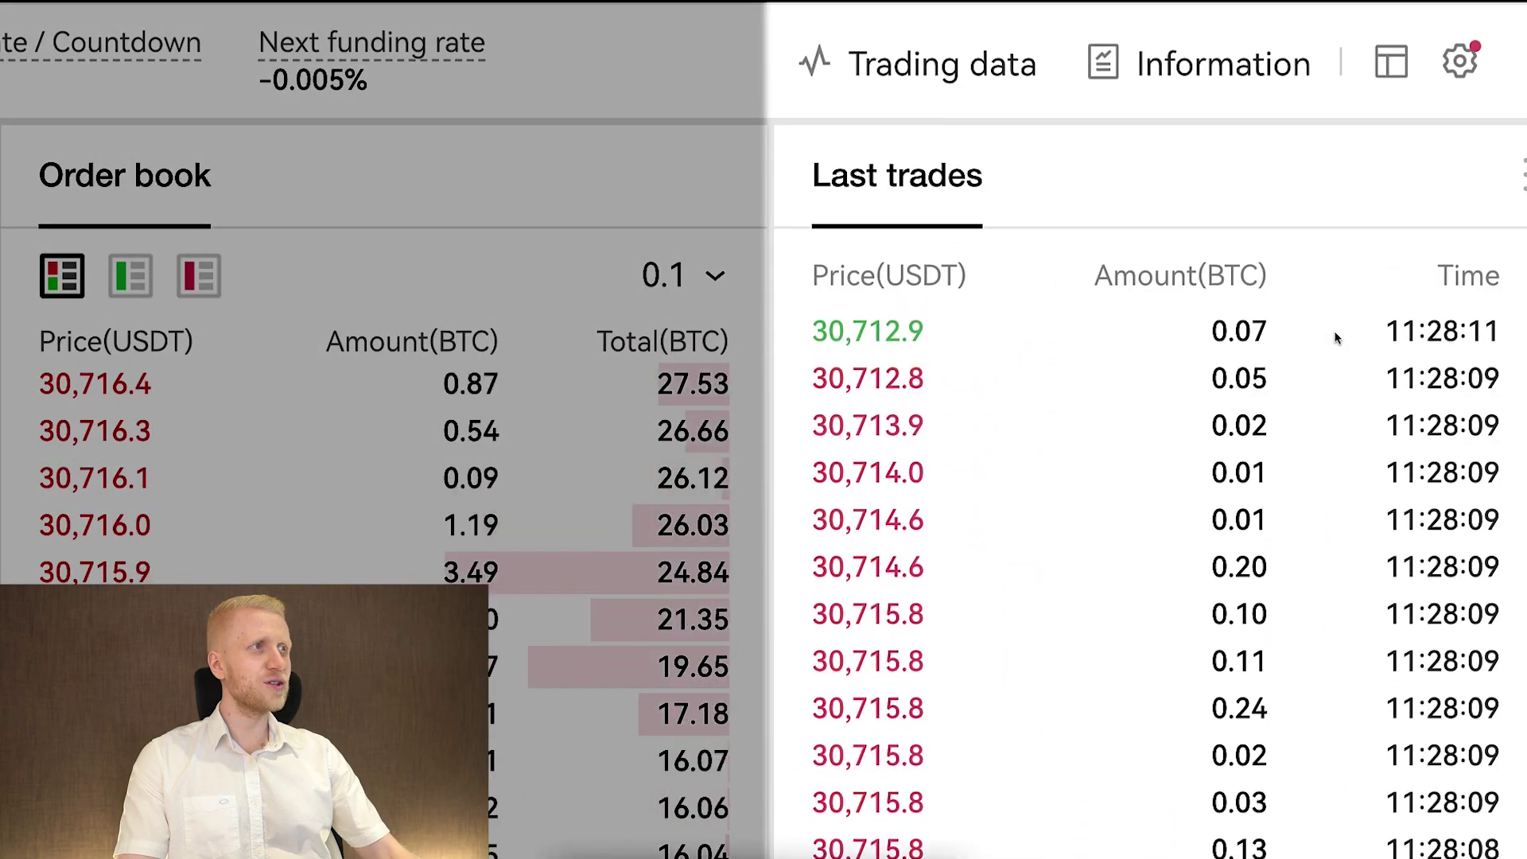
scroll(1337, 338, down, 6)
scroll(1336, 336, up, 8)
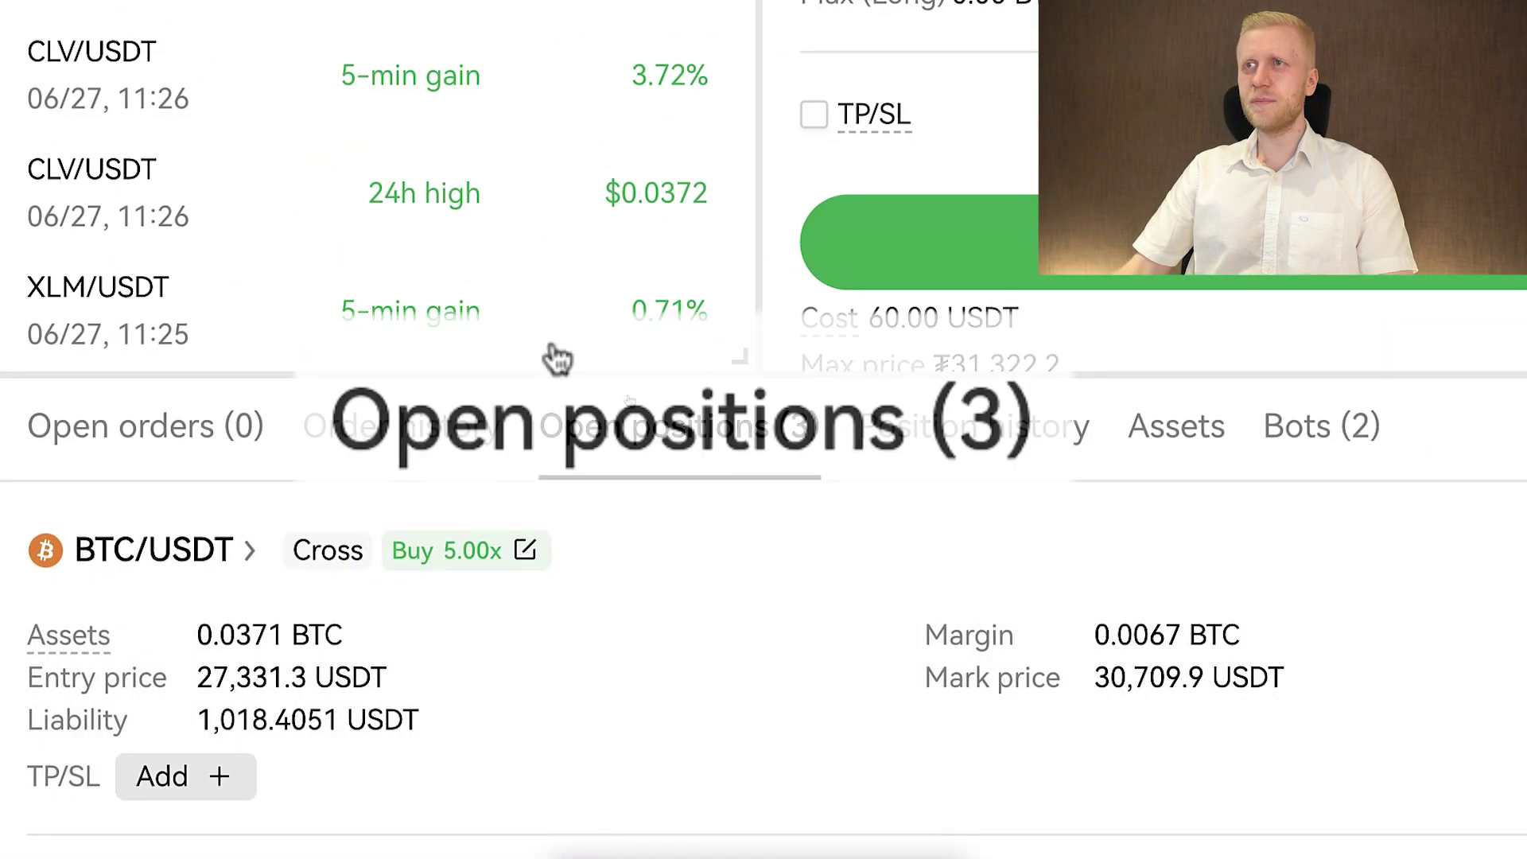
scroll(588, 597, down, 1)
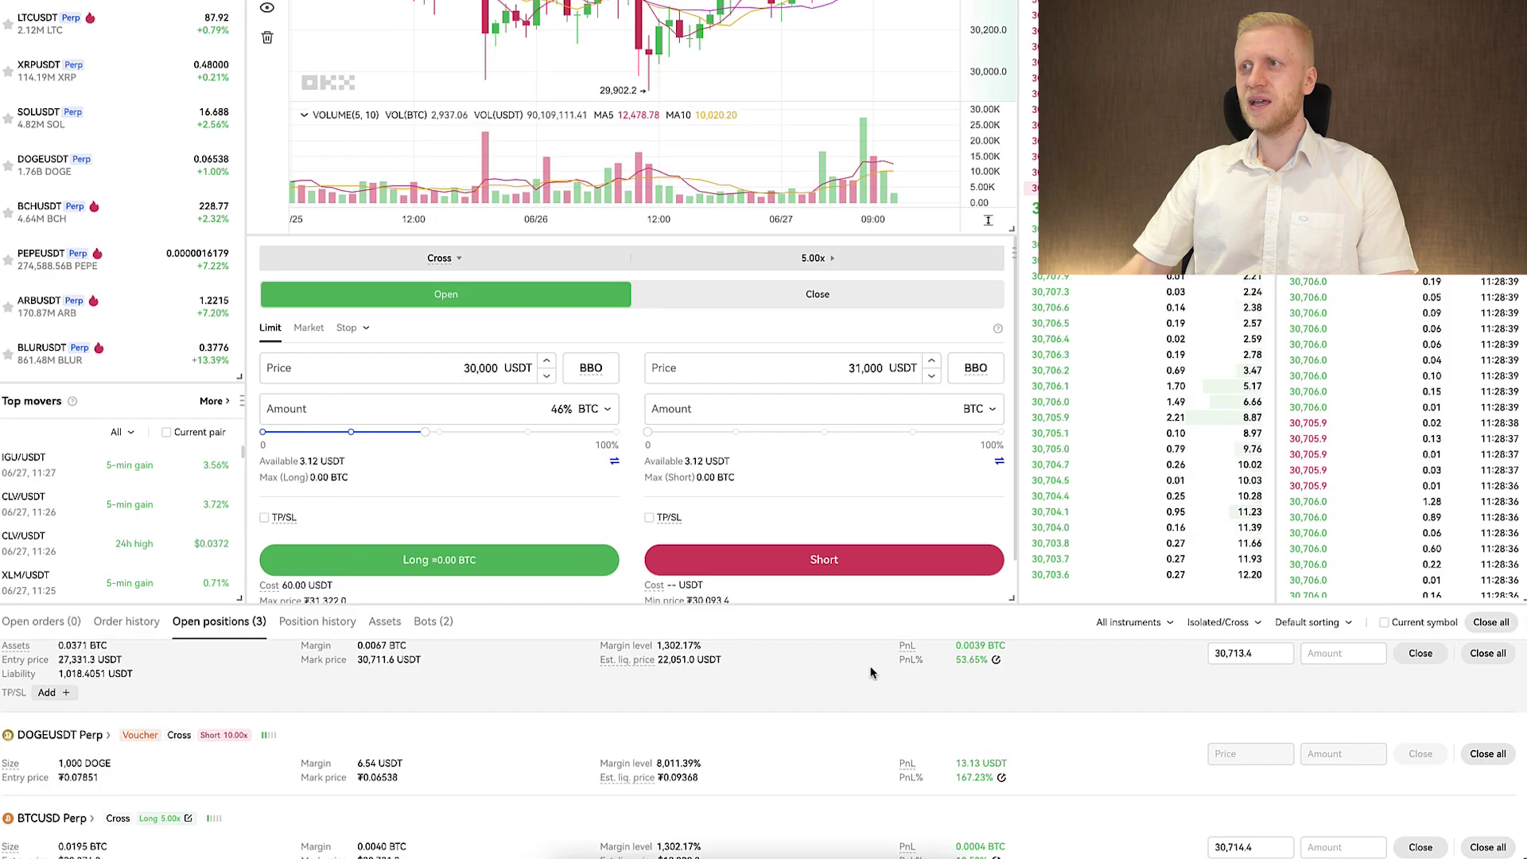
scroll(980, 695, up, 1)
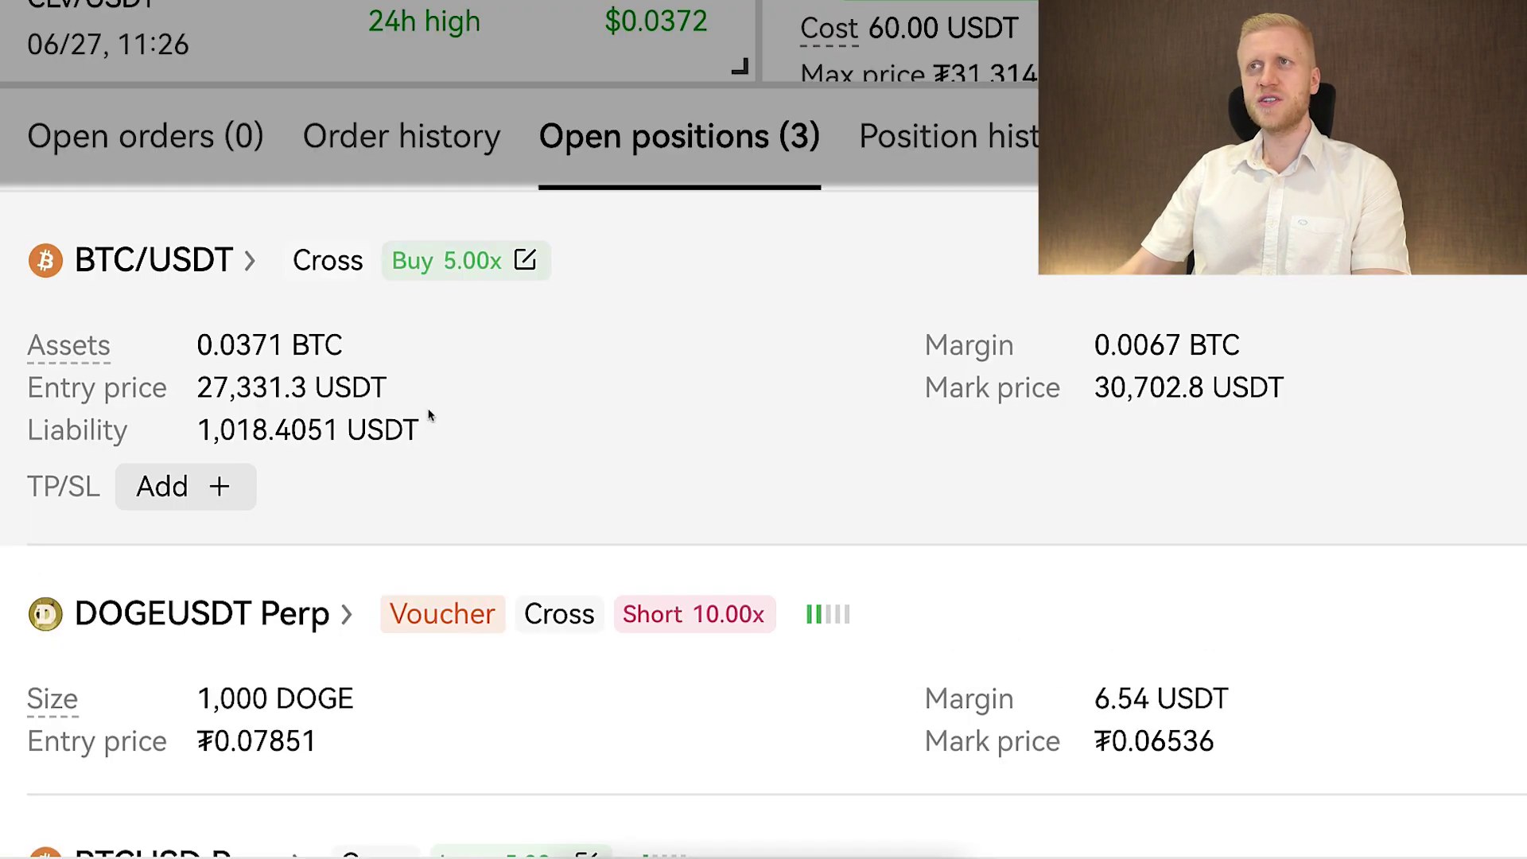
scroll(429, 415, down, 3)
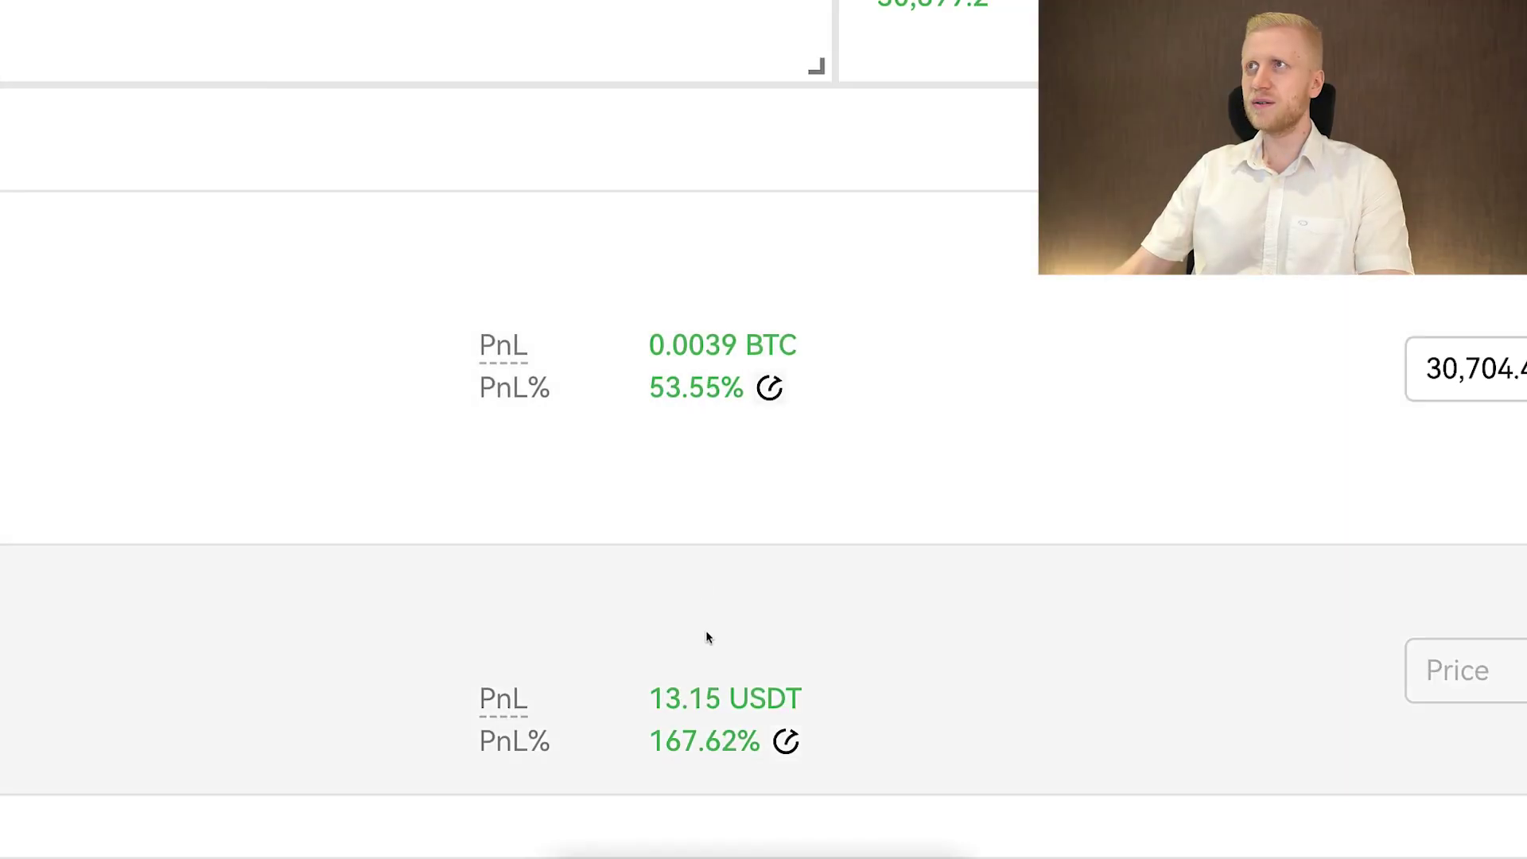
triple_click(722, 344)
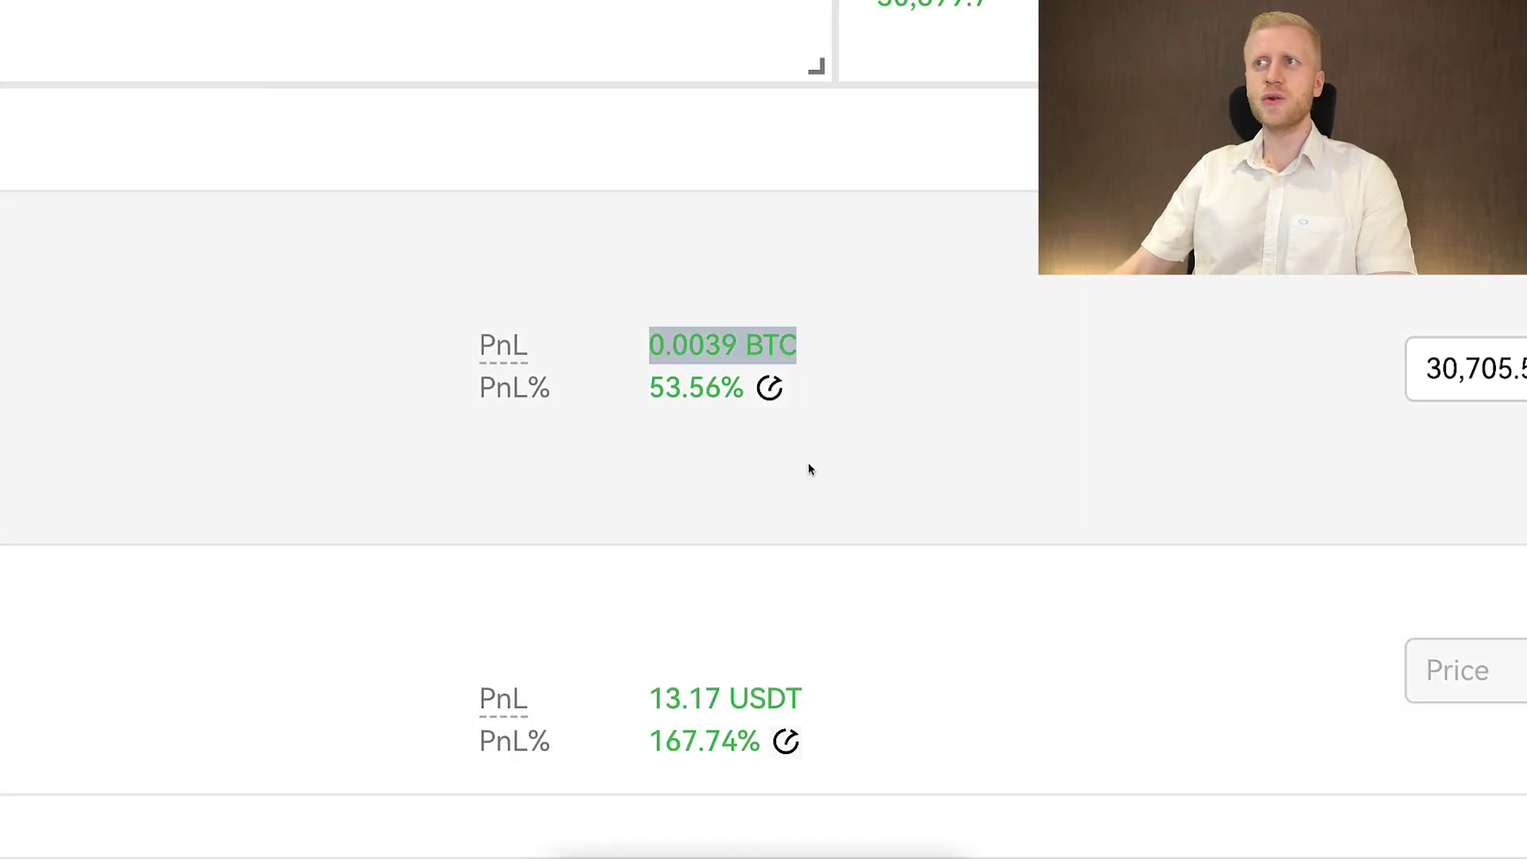
scroll(765, 451, down, 3)
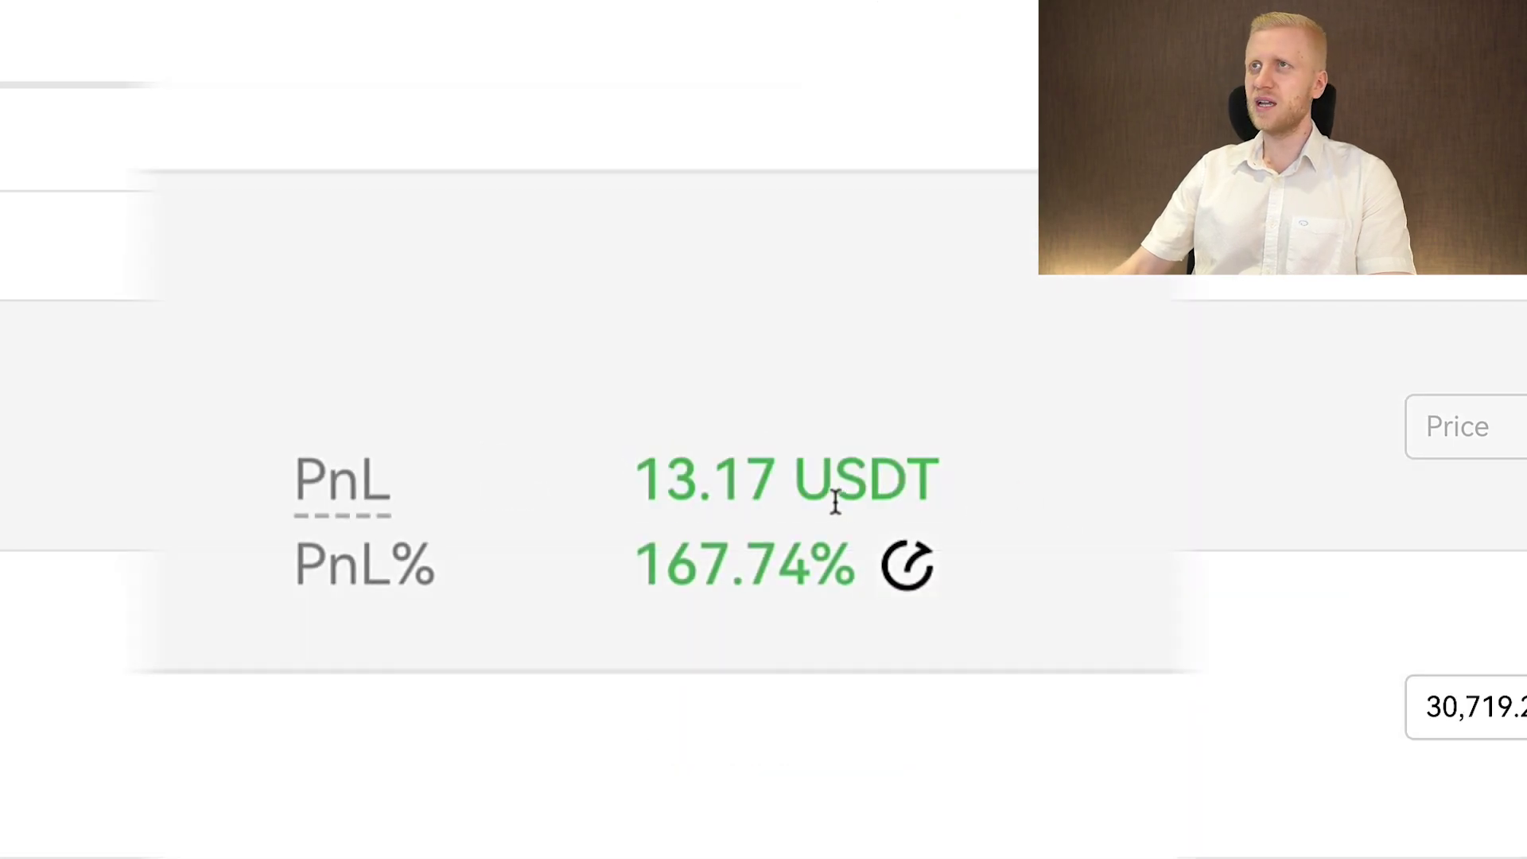
scroll(835, 501, up, 2)
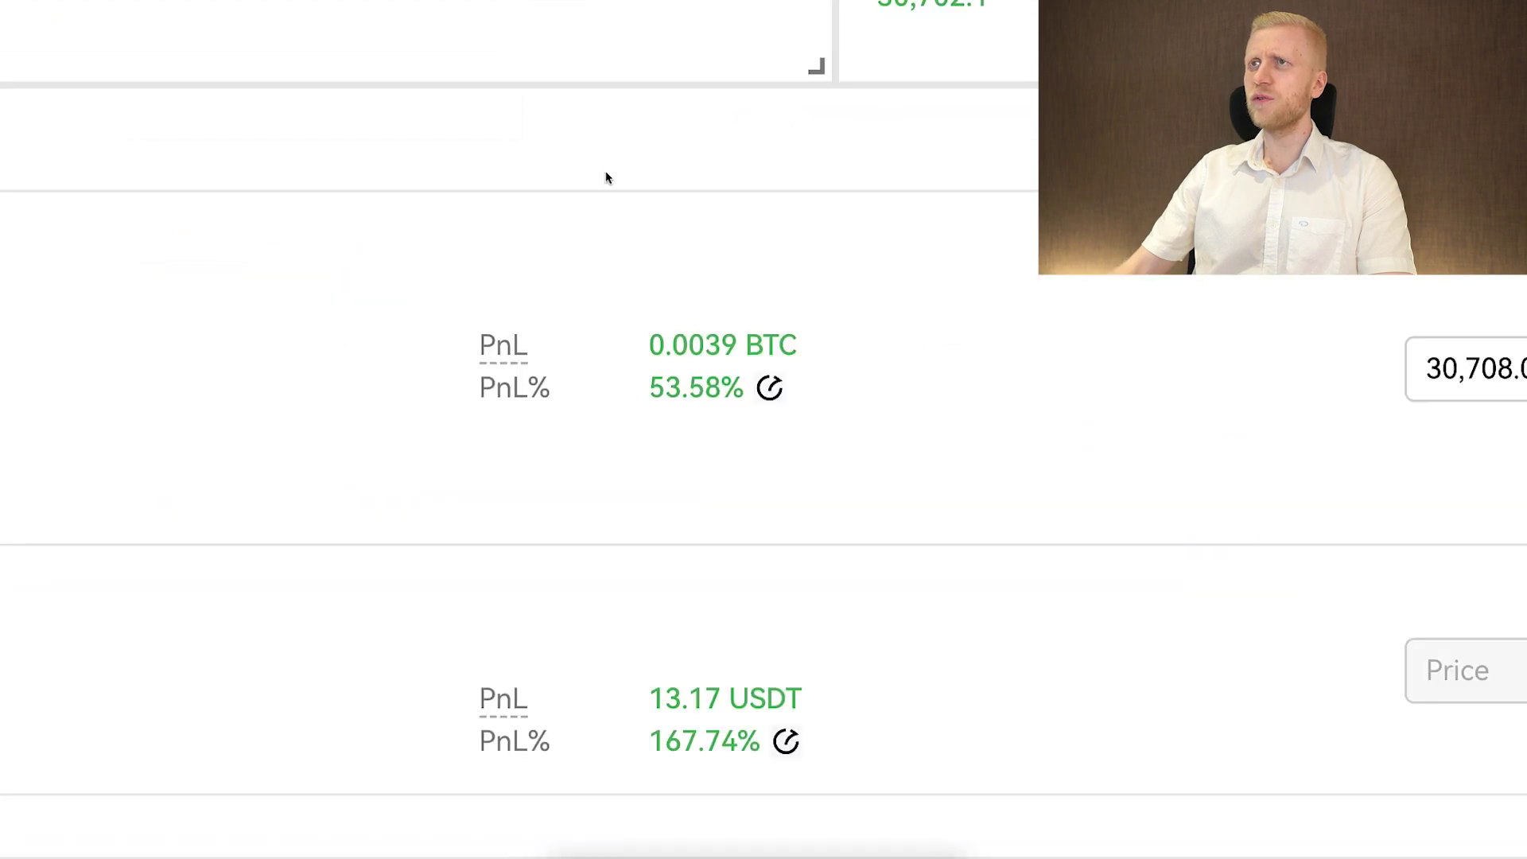
scroll(756, 423, down, 2)
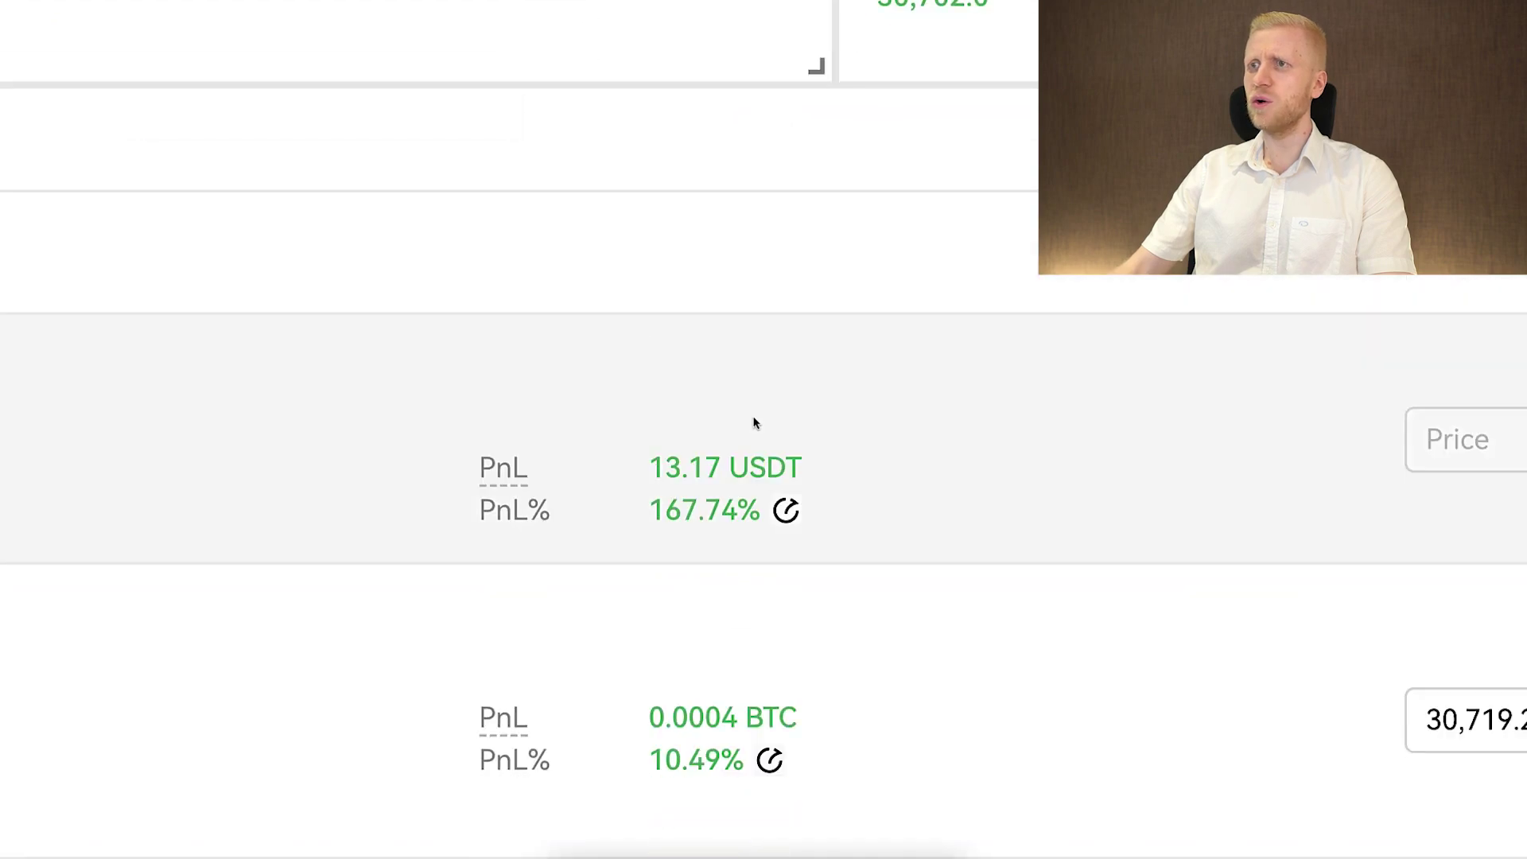
scroll(129, 353, up, 2)
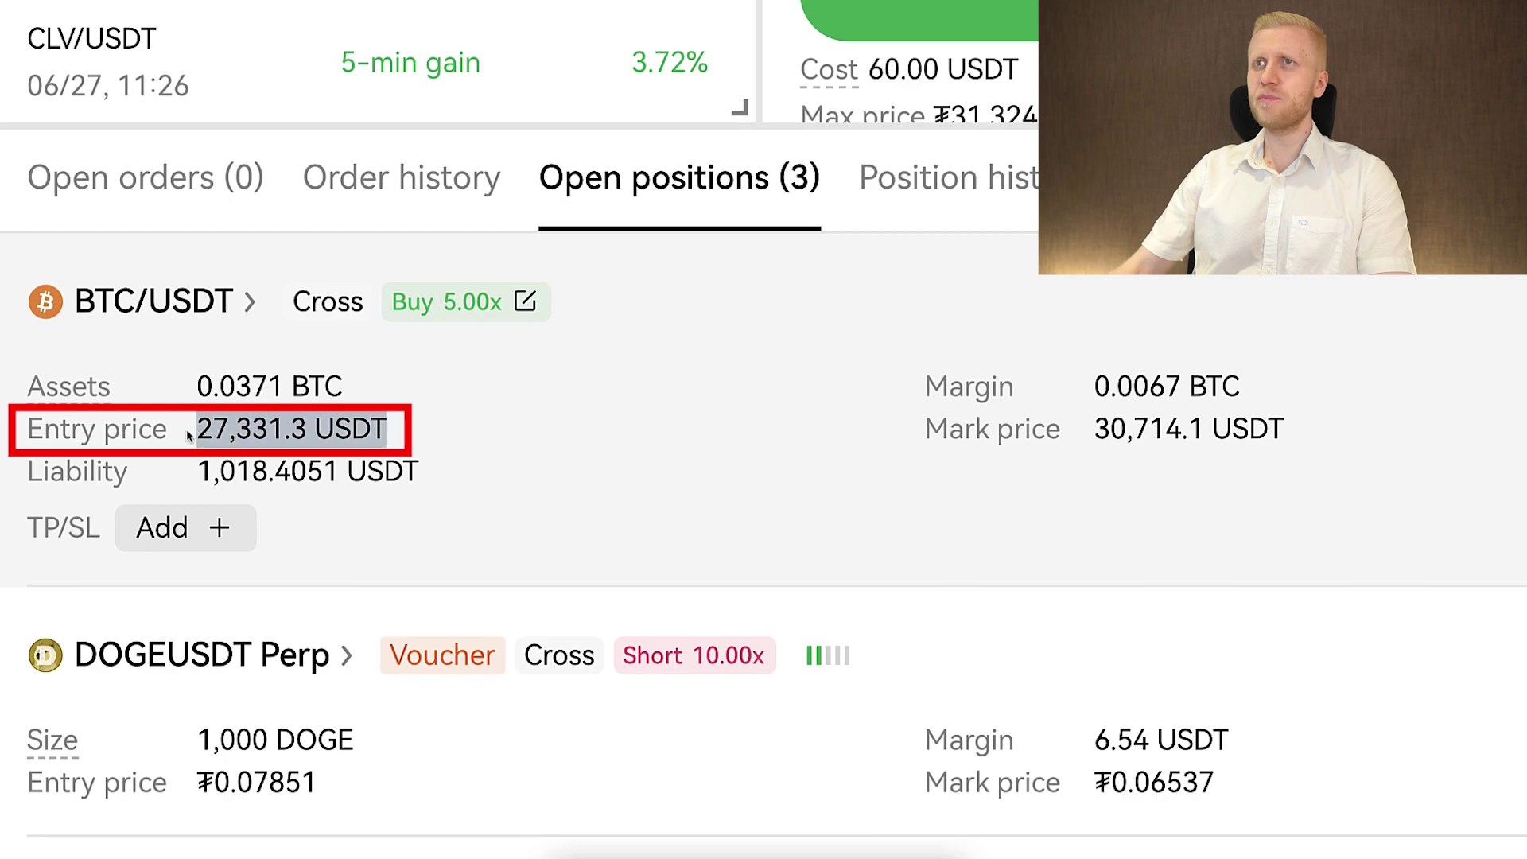
drag(1320, 454, 912, 448)
drag(1102, 368, 676, 350)
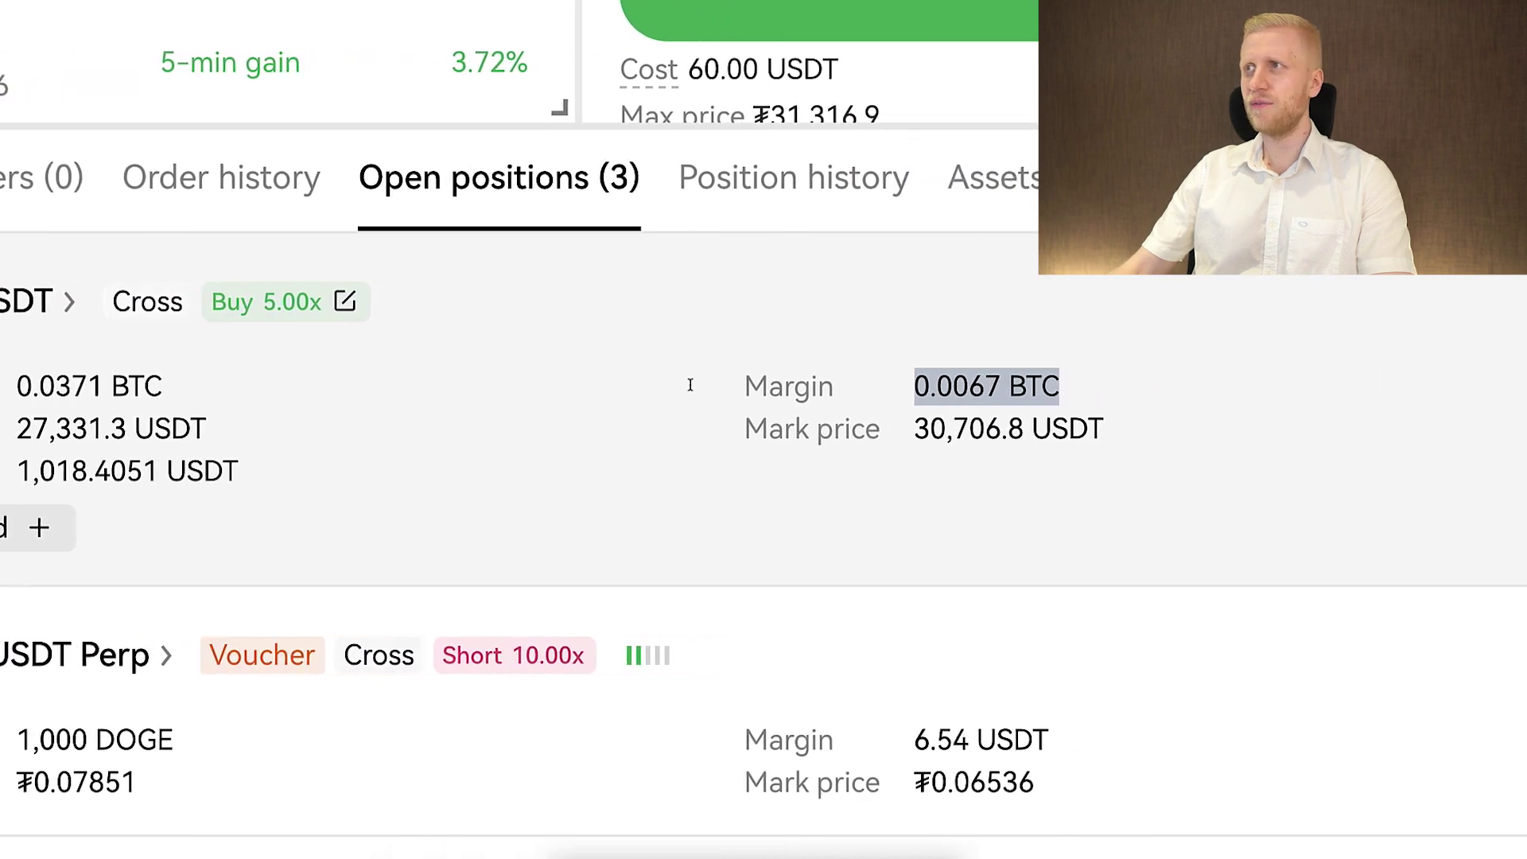
drag(1302, 450, 459, 433)
click(460, 433)
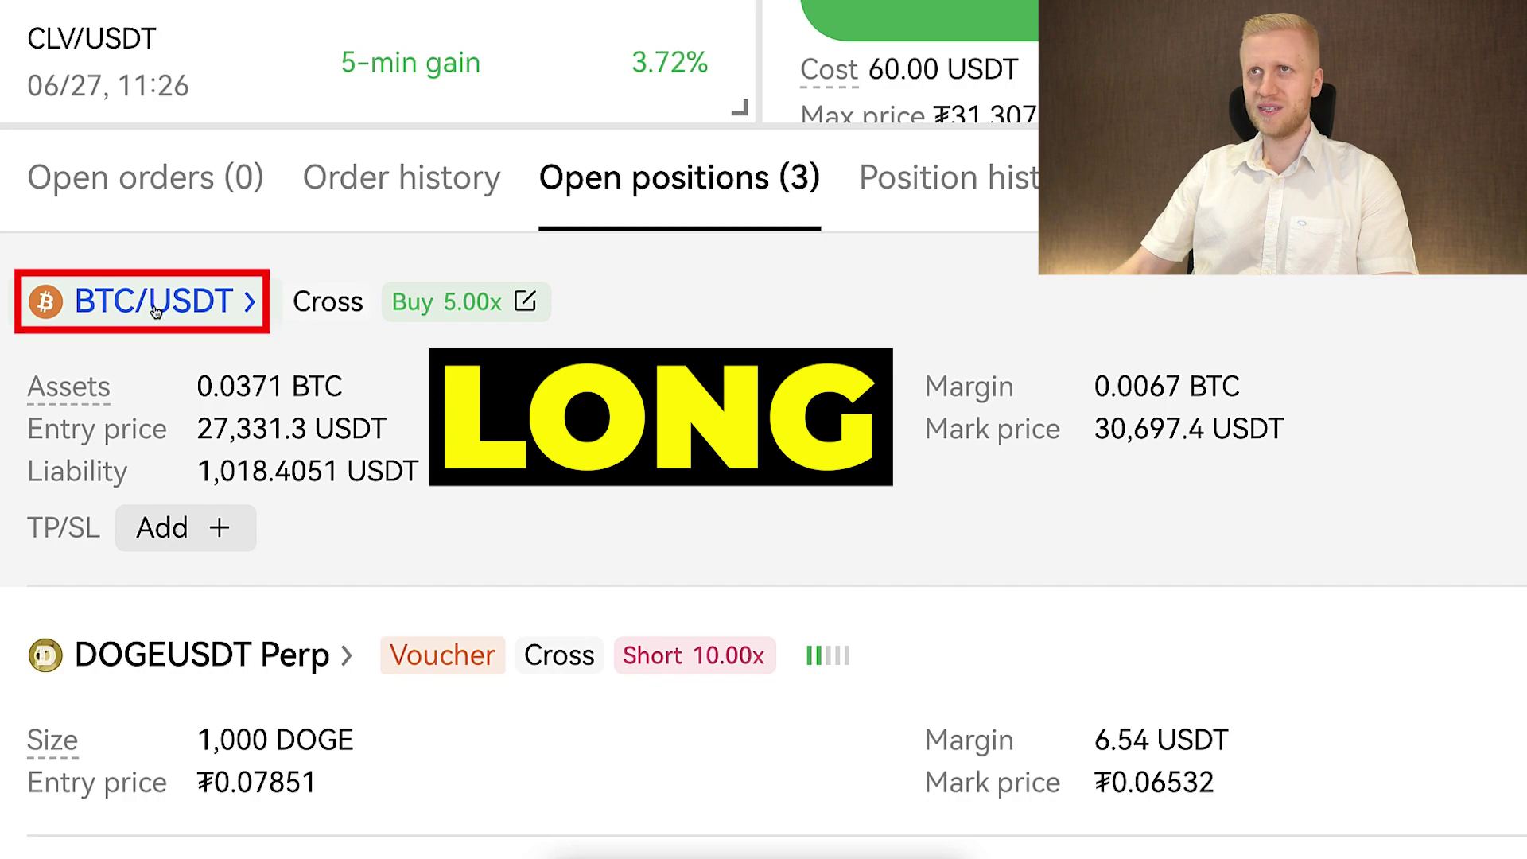
scroll(156, 311, down, 3)
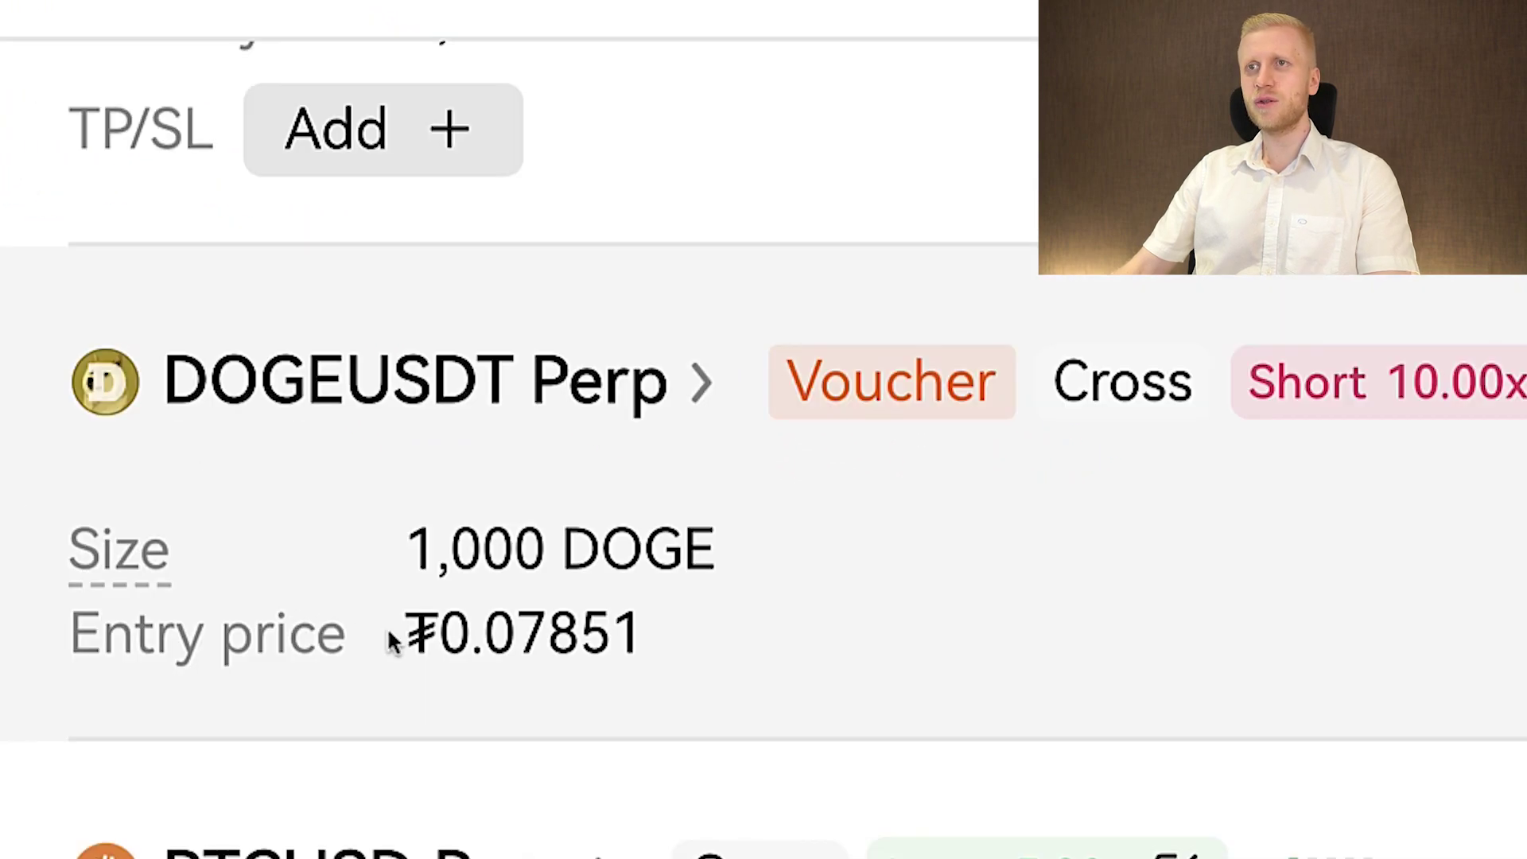
drag(391, 640, 801, 647)
click(531, 641)
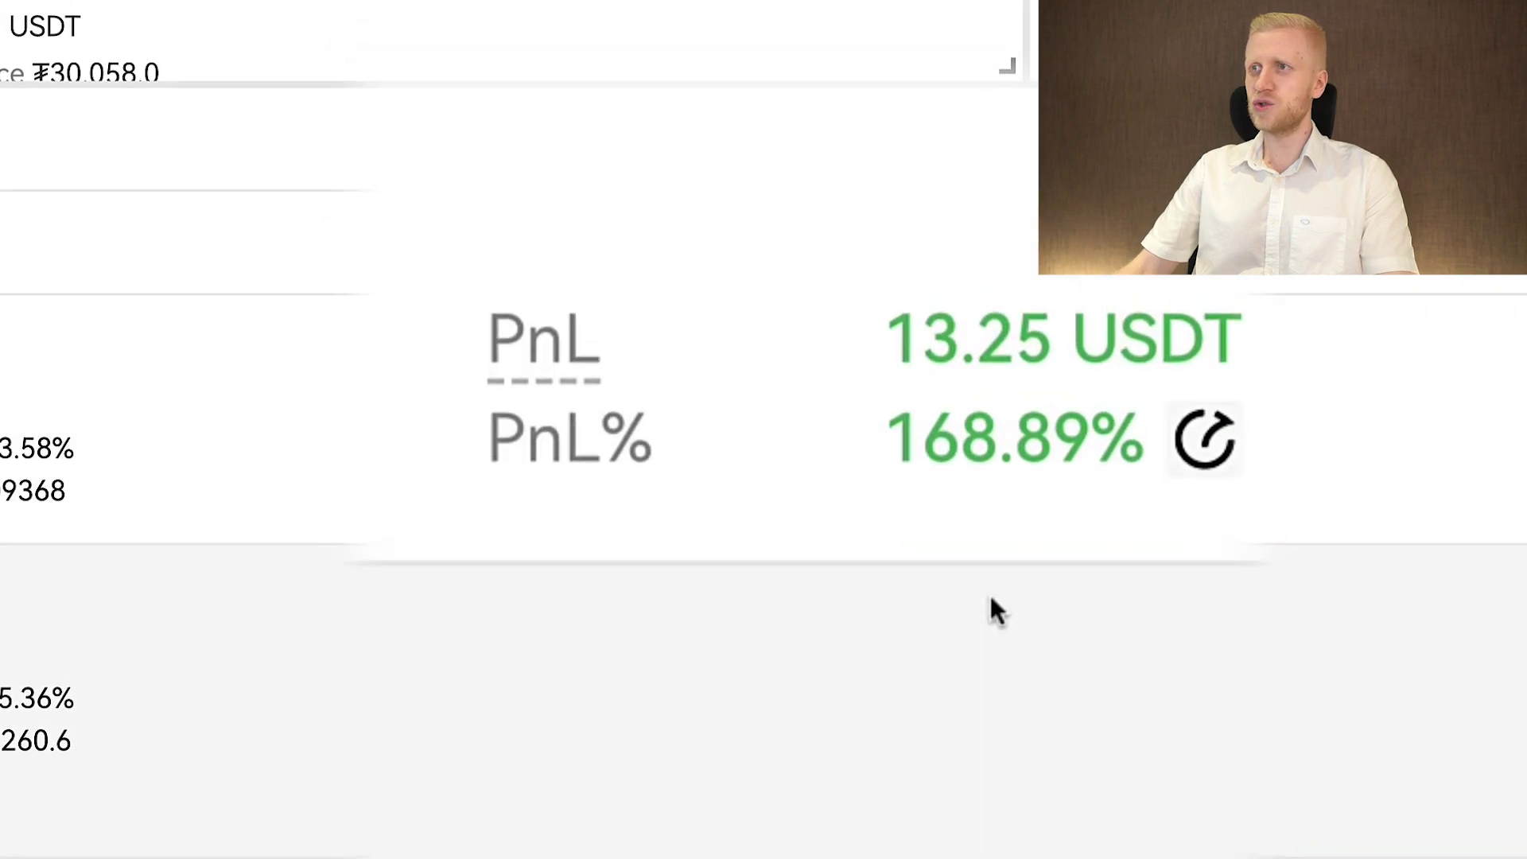
click(772, 724)
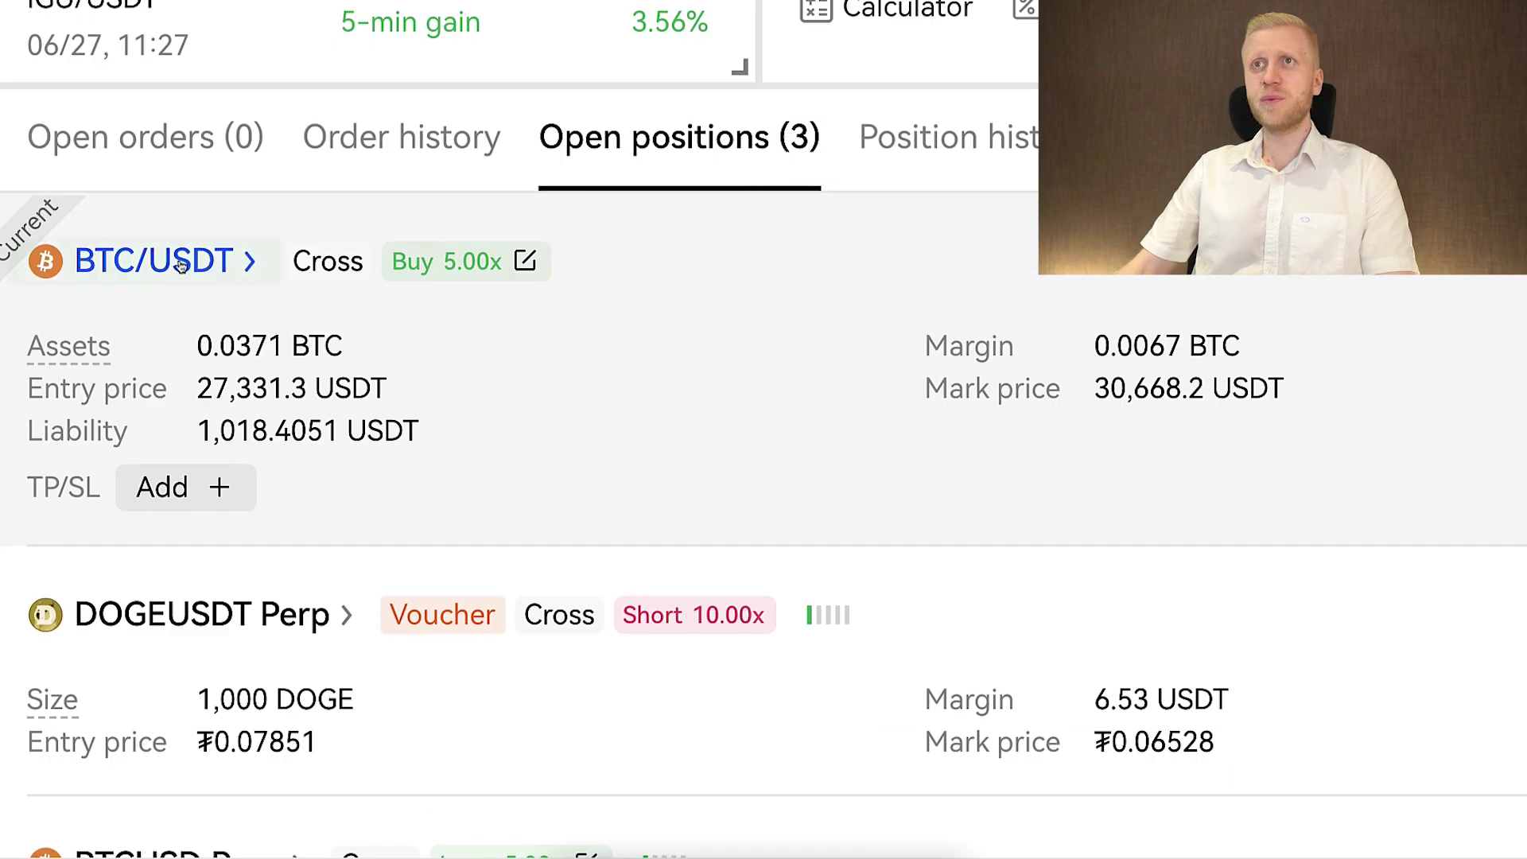
scroll(182, 266, down, 3)
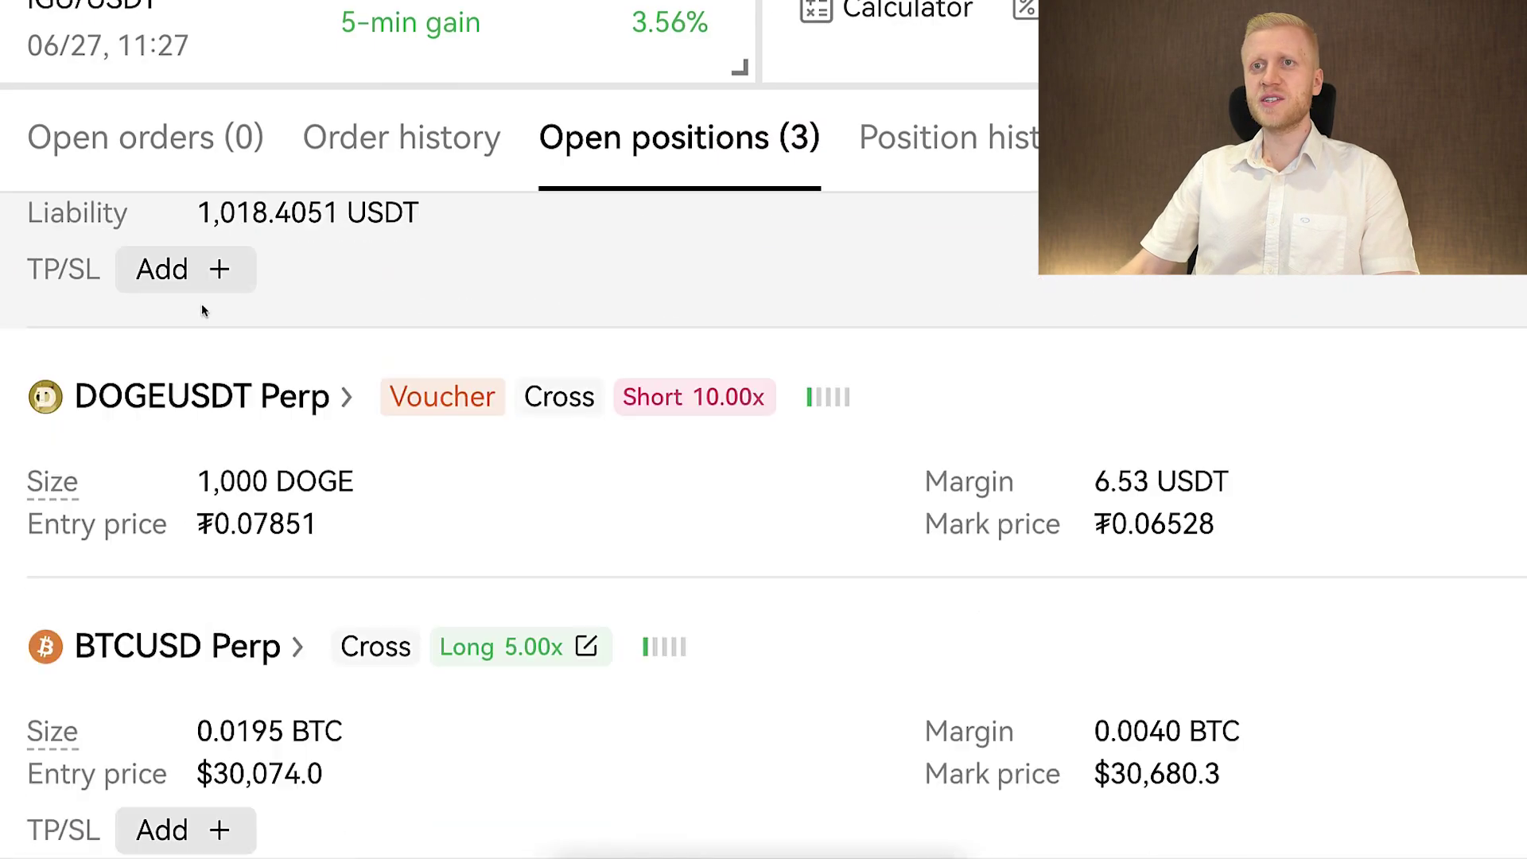
scroll(214, 628, up, 3)
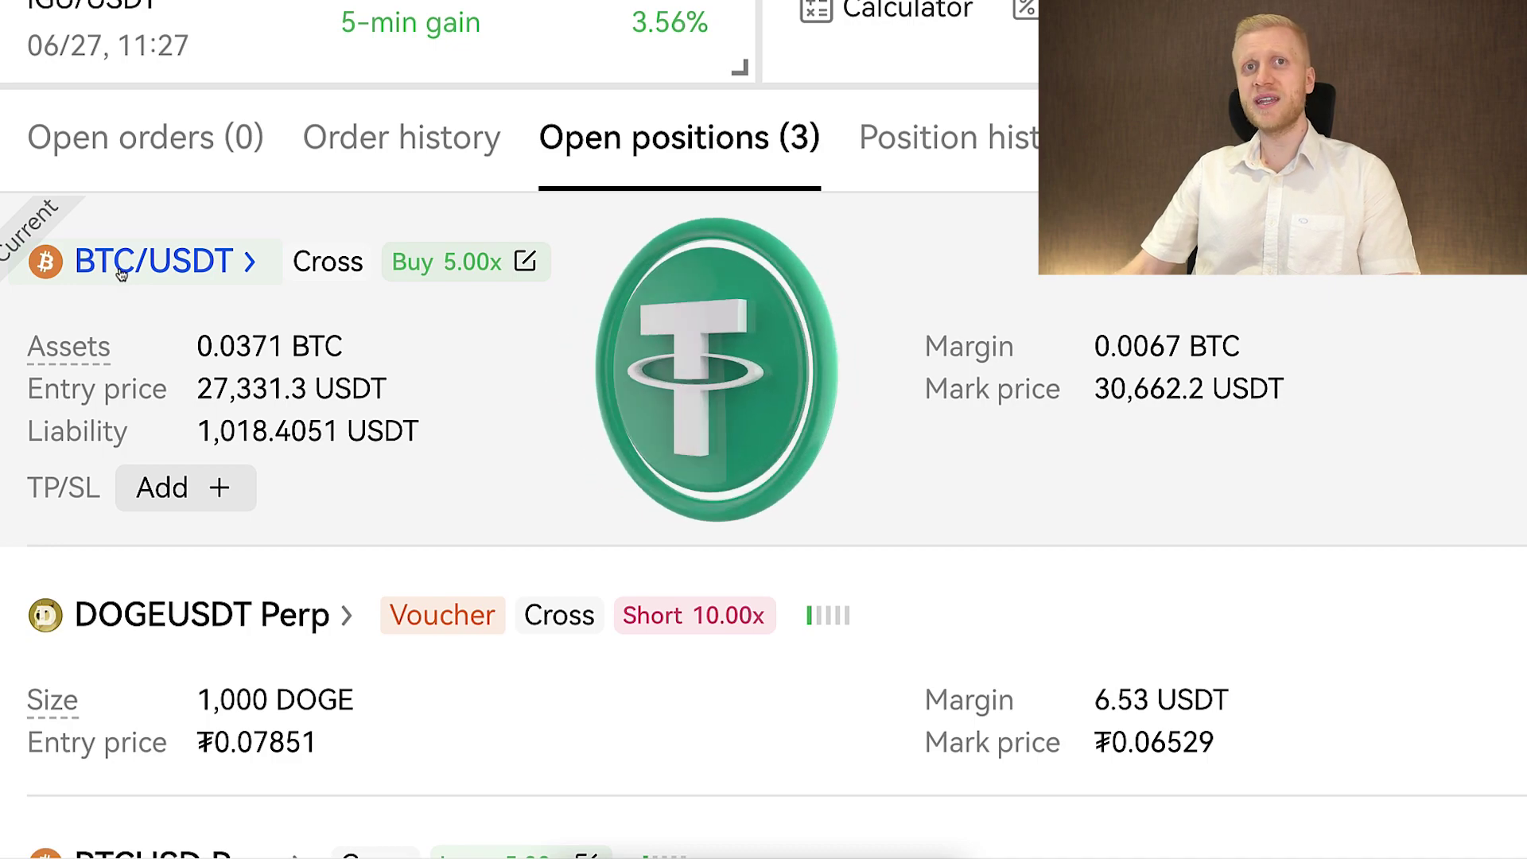
scroll(189, 676, down, 3)
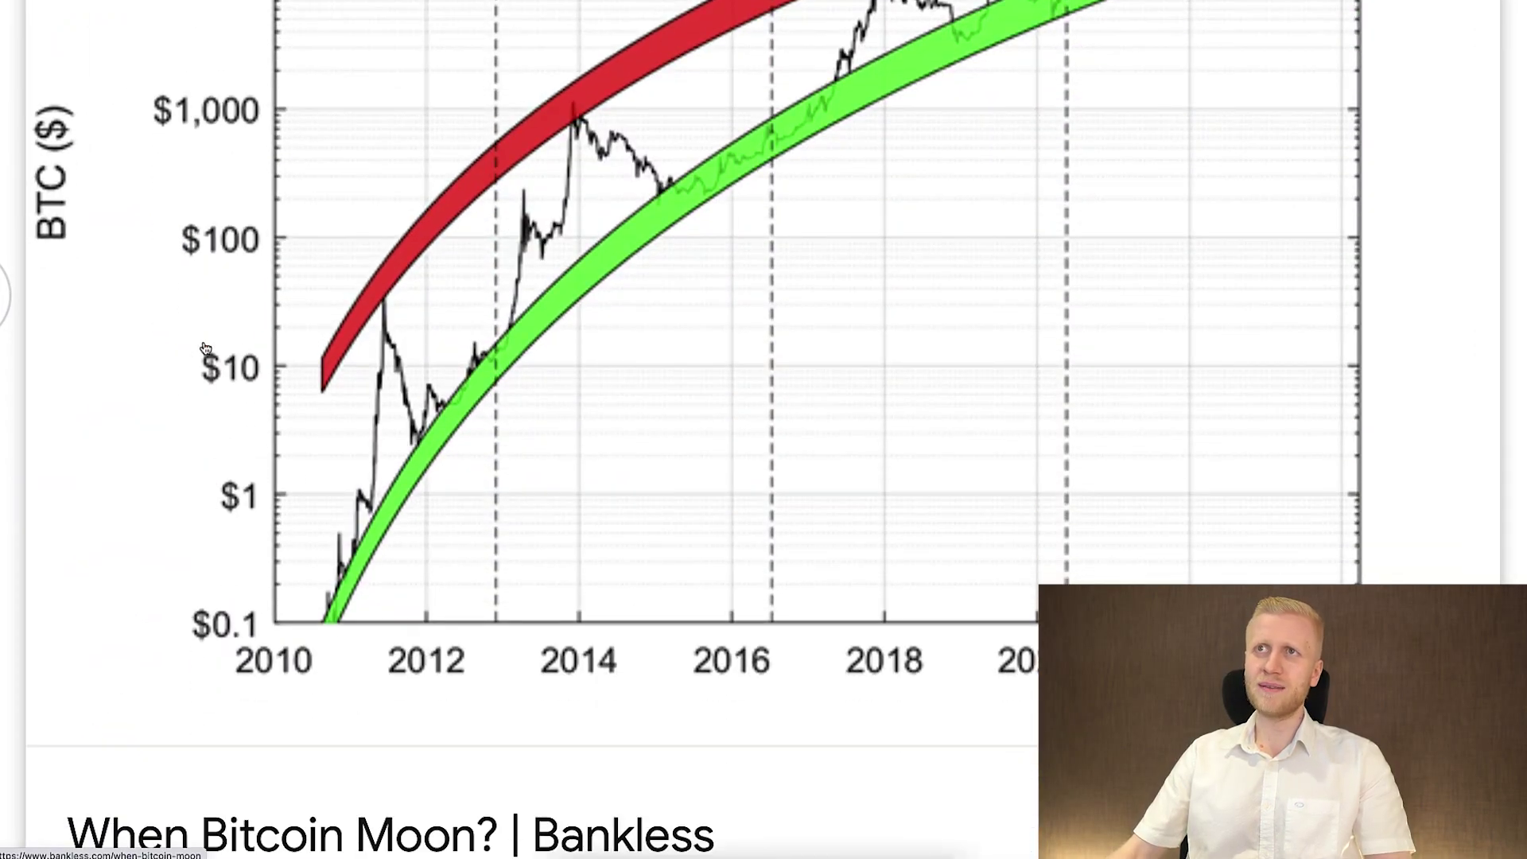
scroll(205, 348, up, 2)
scroll(233, 259, up, 5)
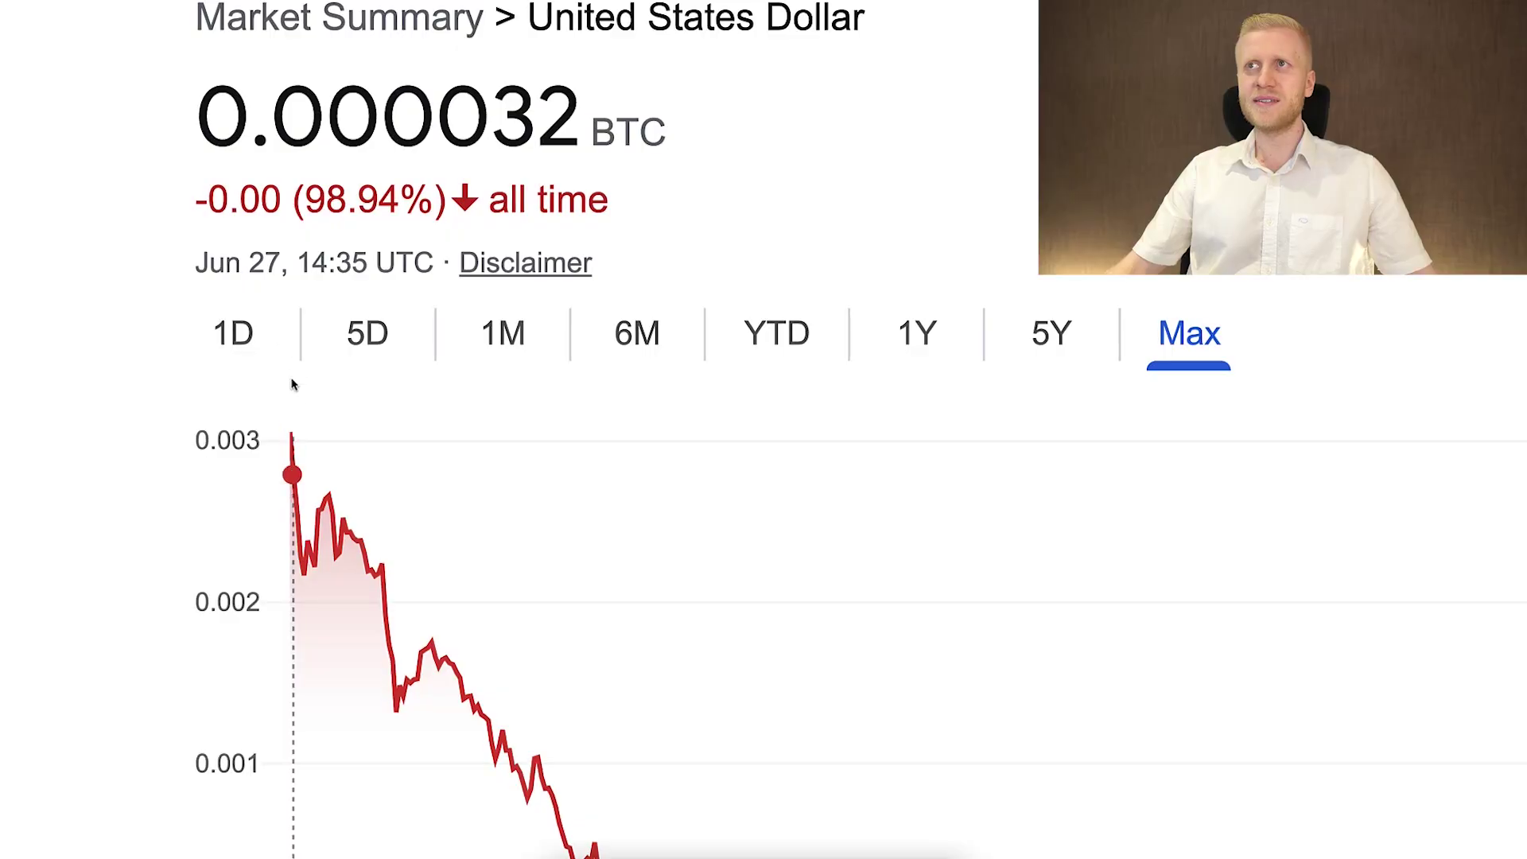
scroll(292, 386, down, 5)
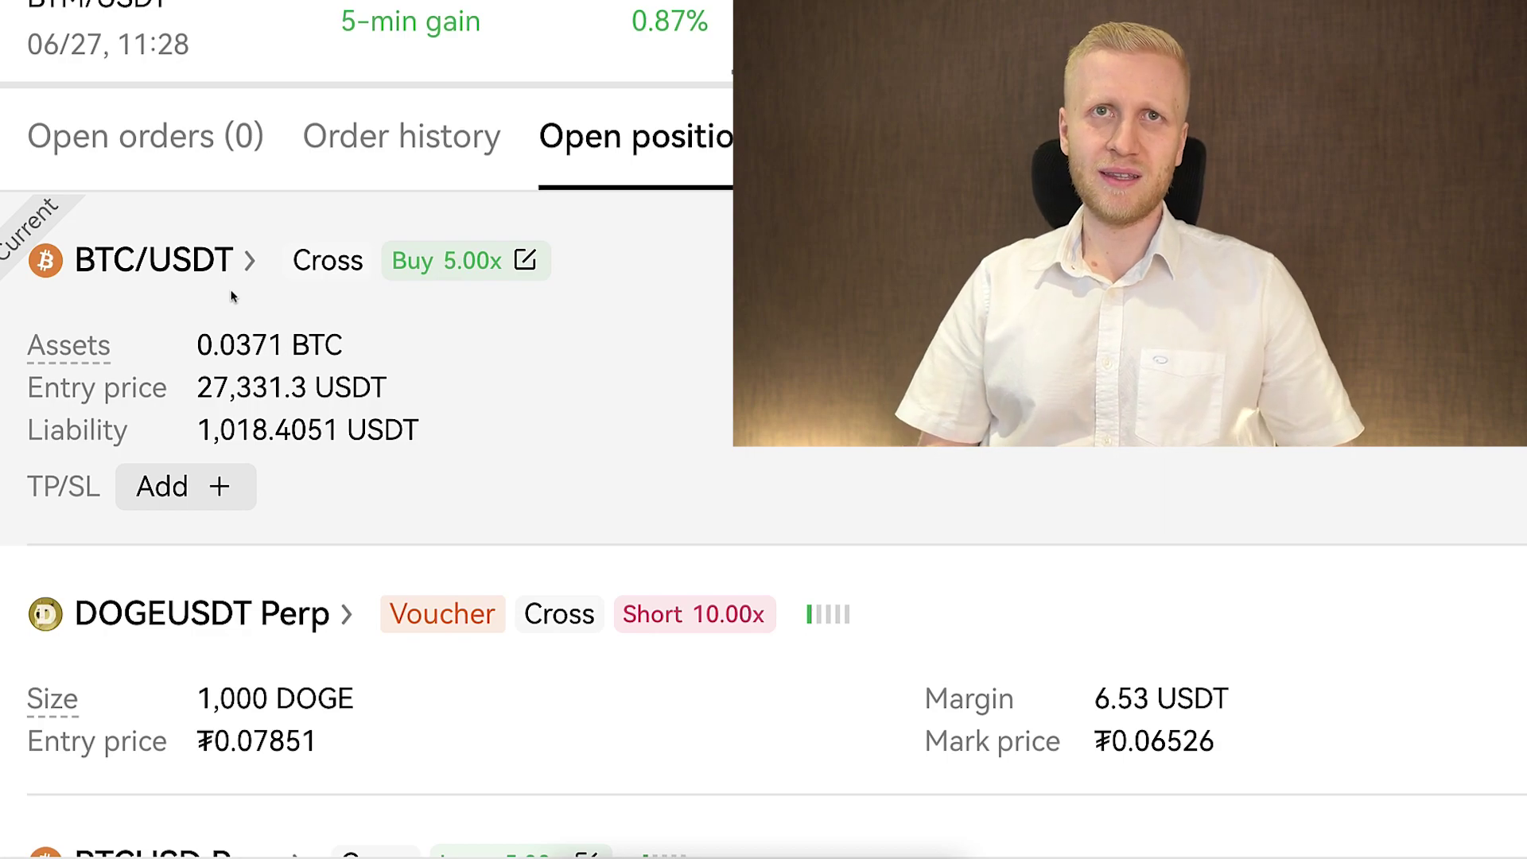
scroll(223, 492, down, 3)
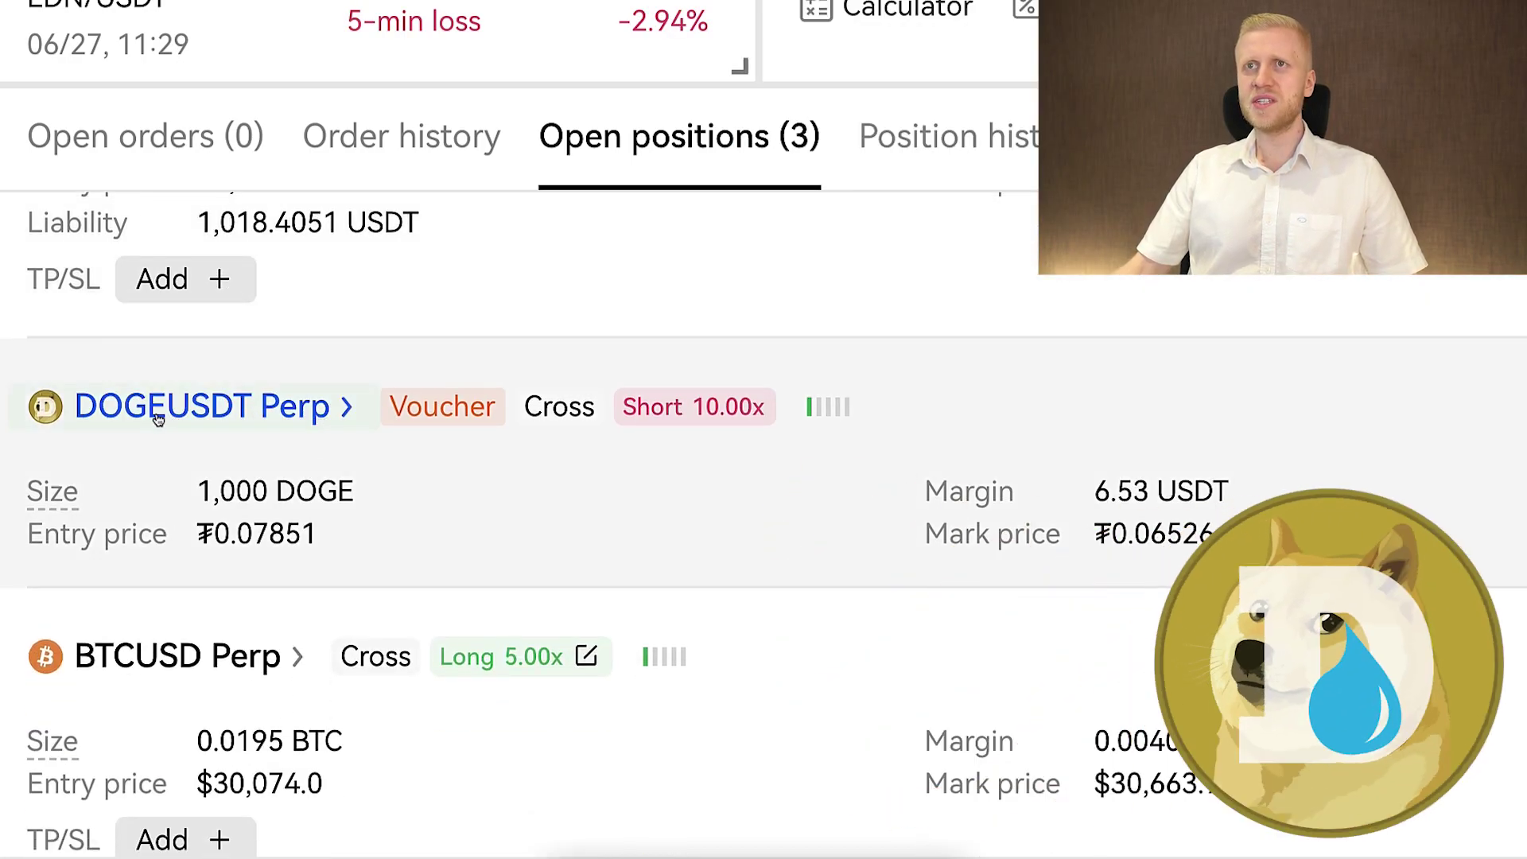
scroll(157, 419, right, 10)
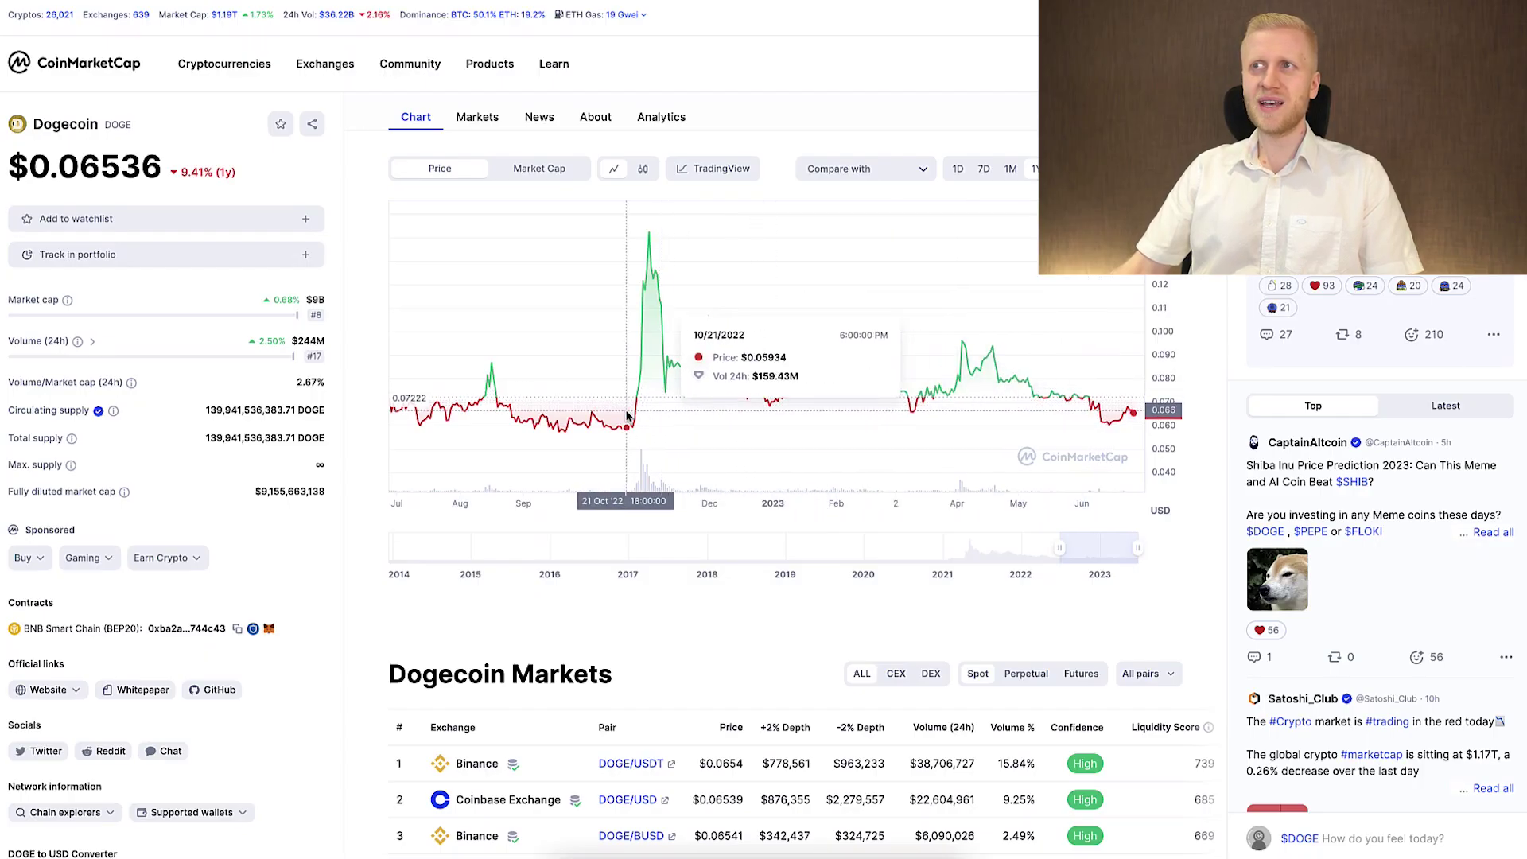
mouse_move(562, 61)
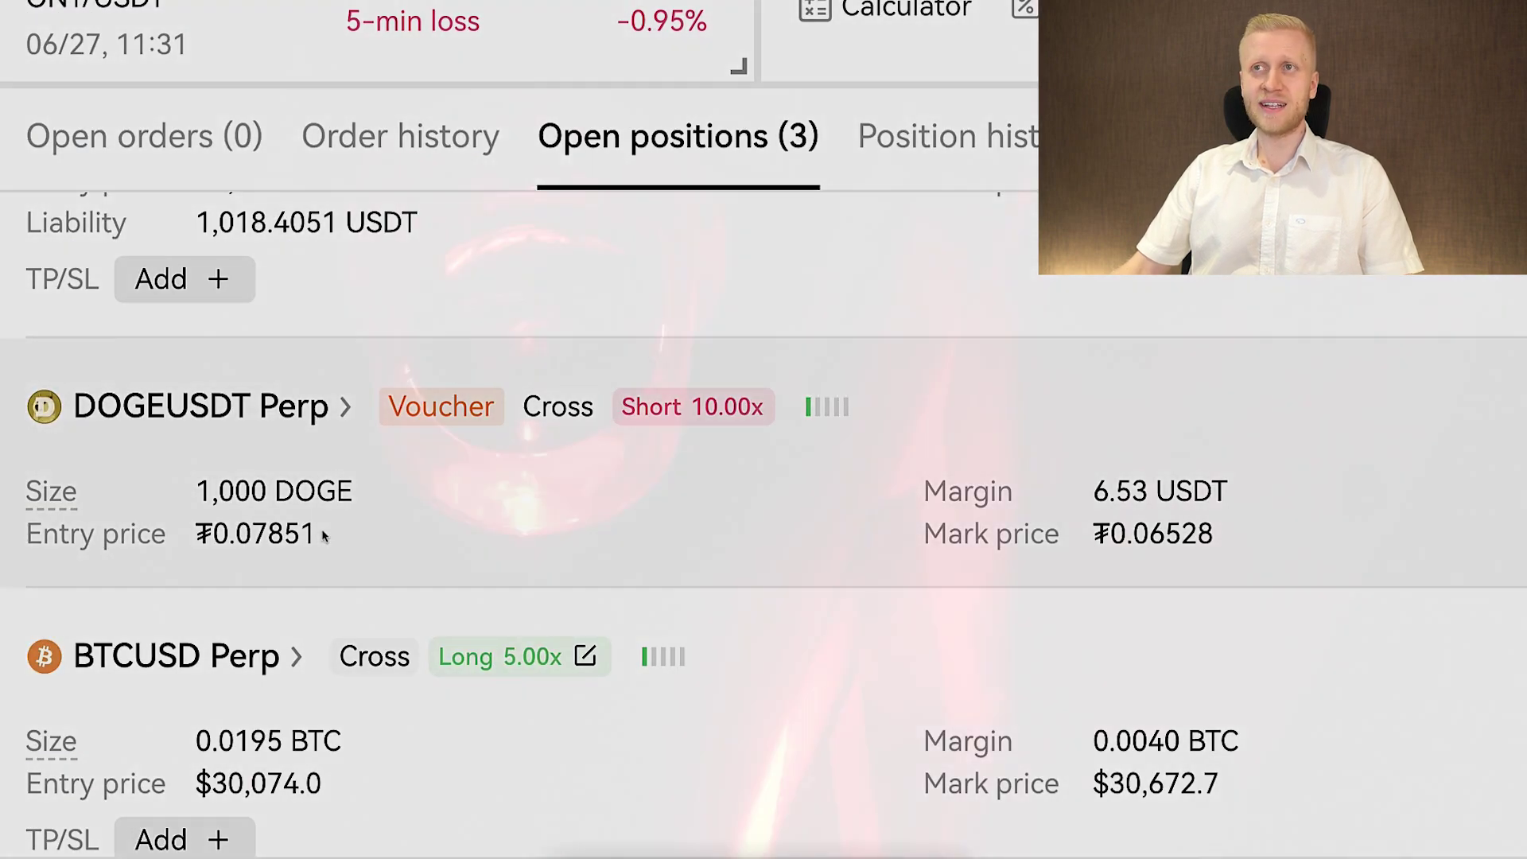
scroll(323, 535, up, 1)
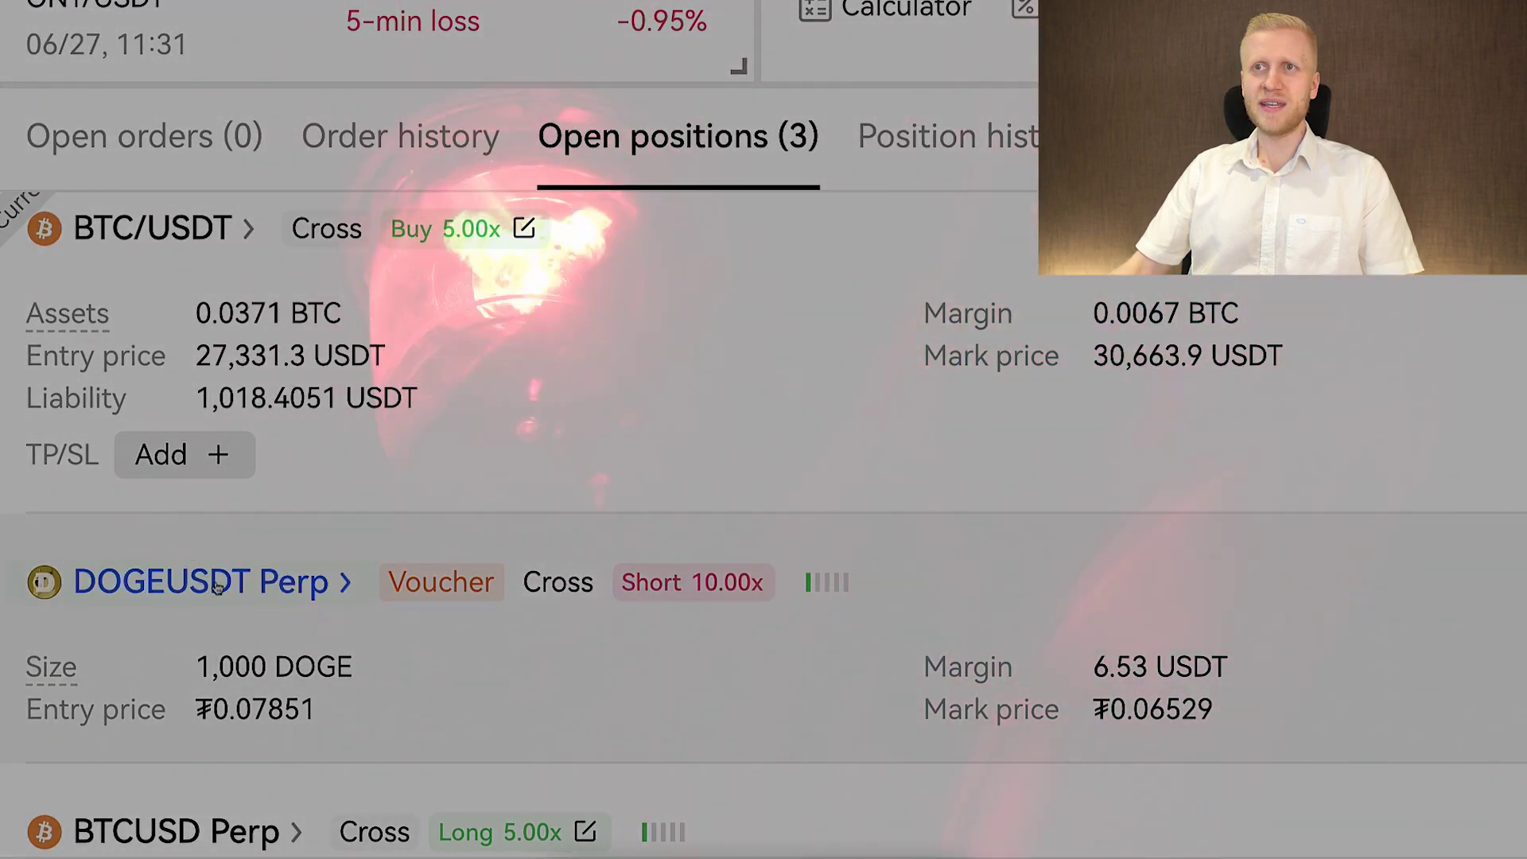
Show the Bots (2) list with the 13,500–40,000, 150-grid bot.
click(523, 228)
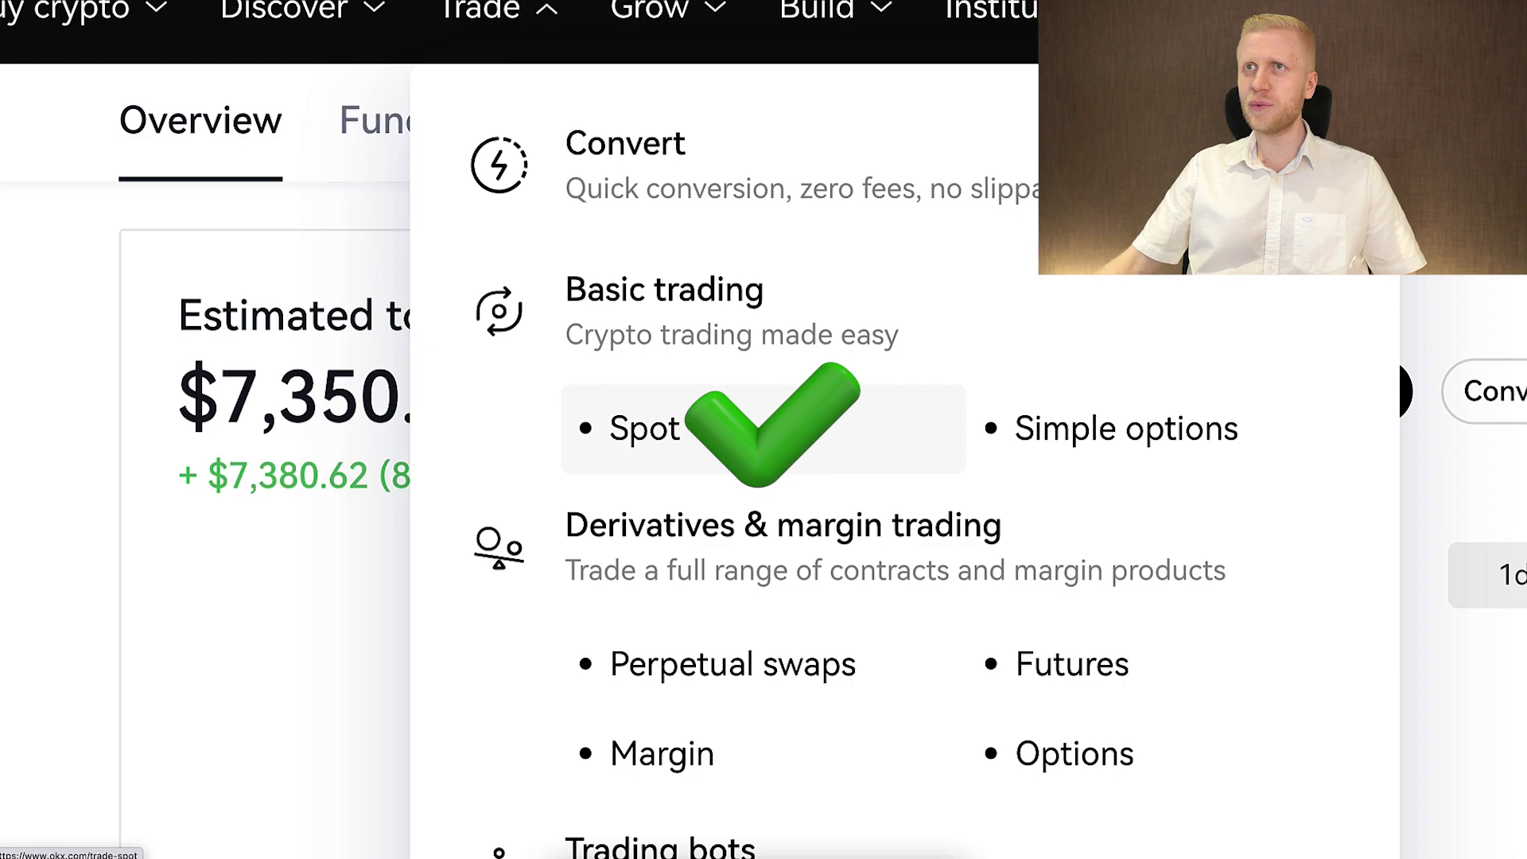
mouse_move(613, 33)
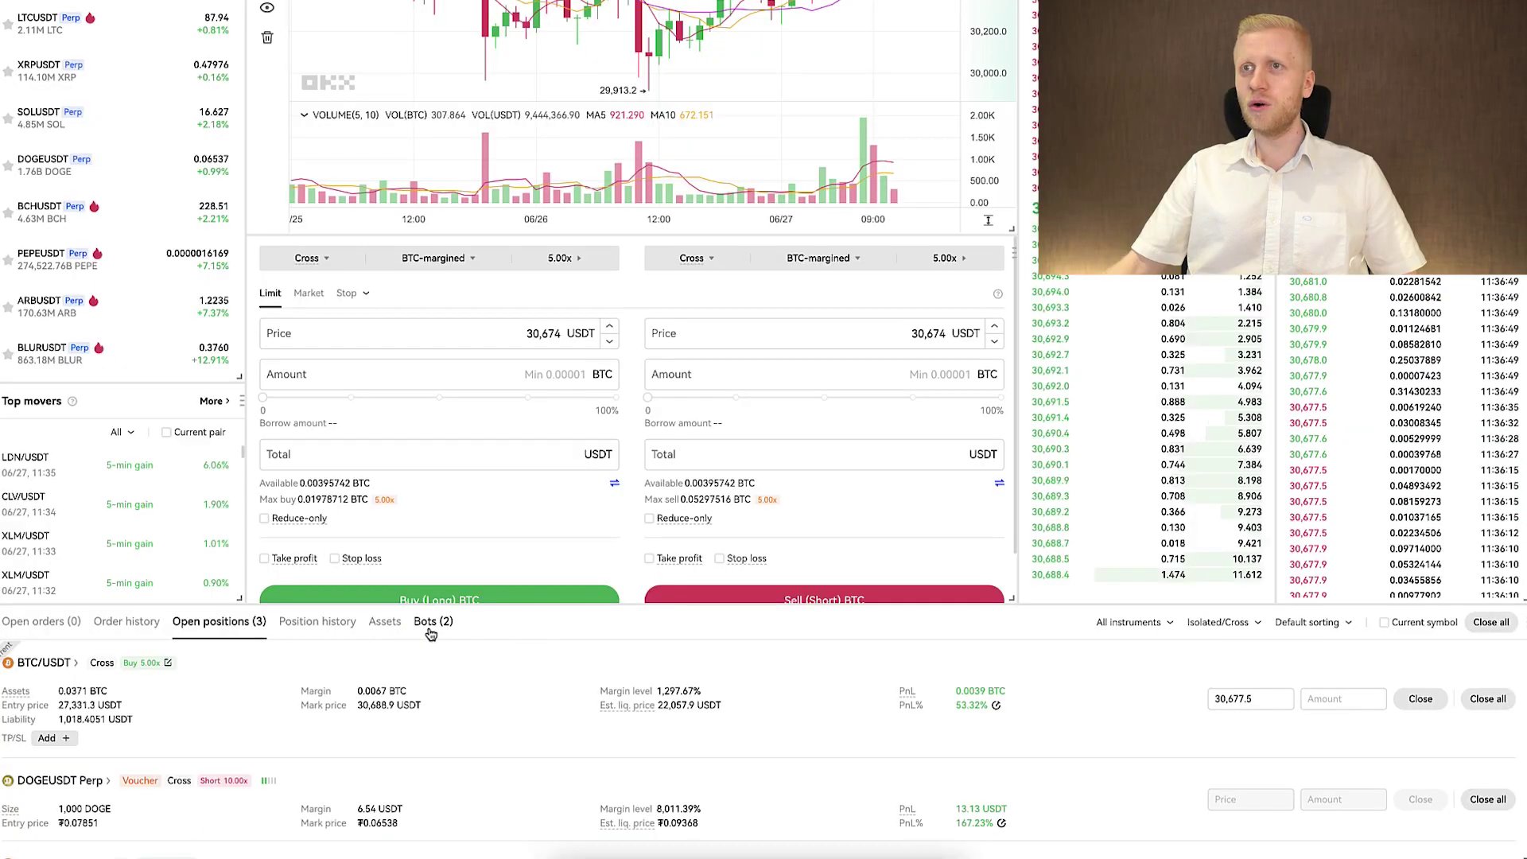
click(431, 628)
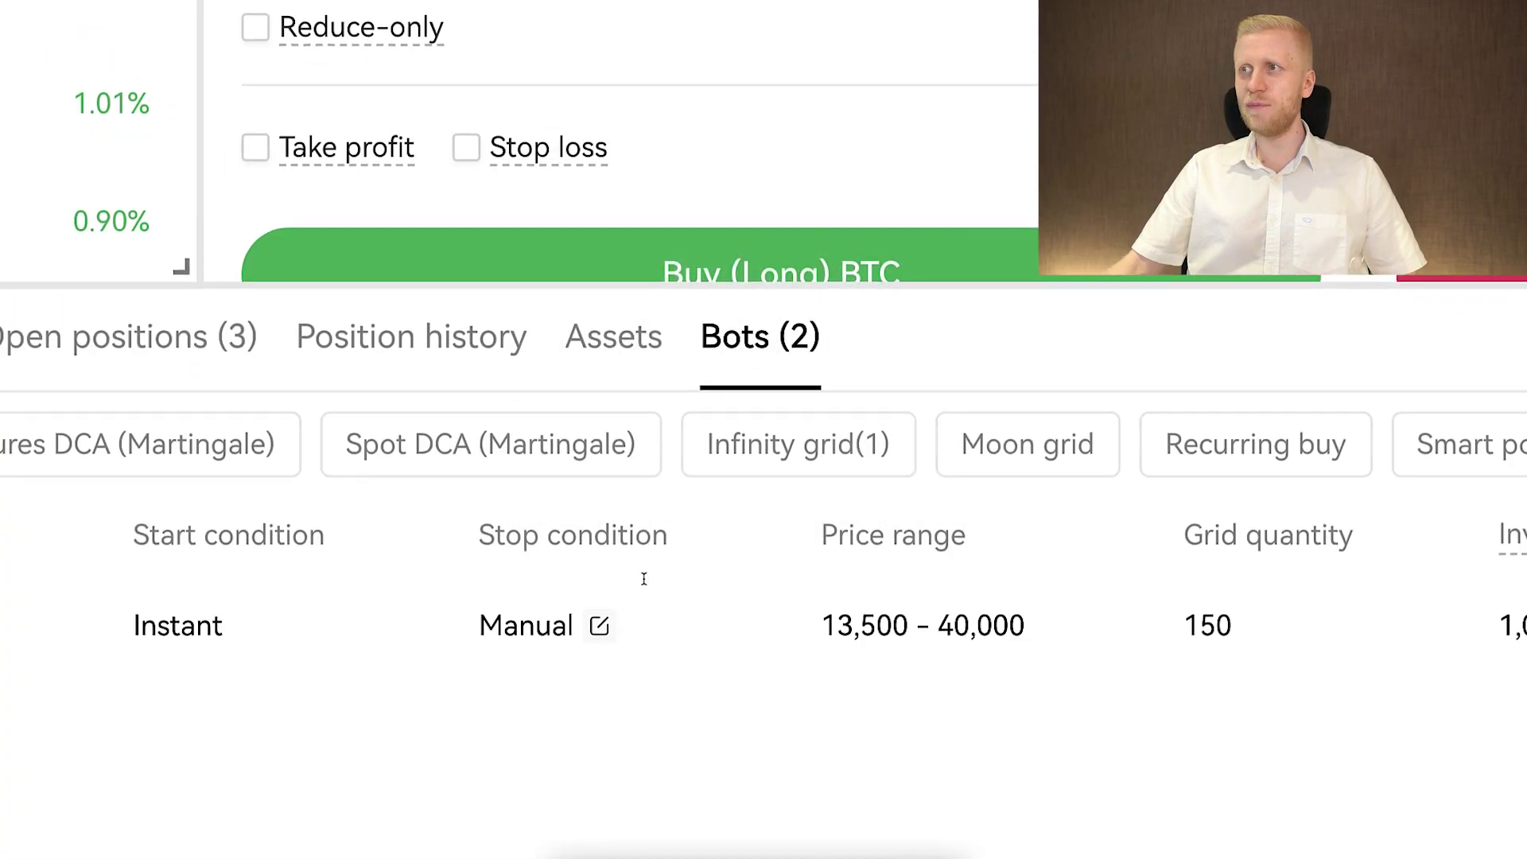